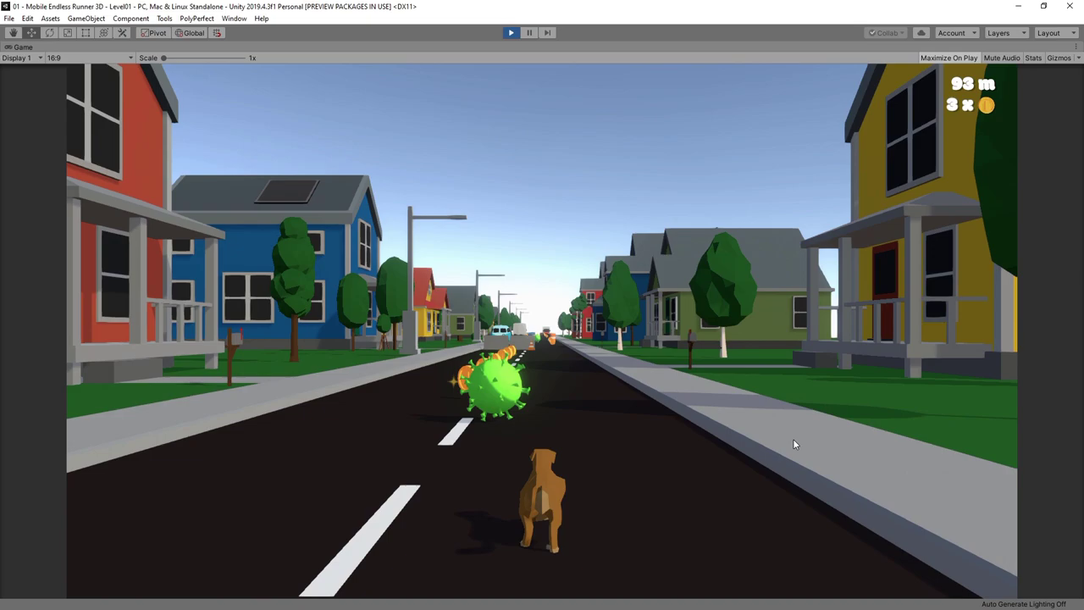
Playtest the endless runner level, steering the dog between lanes and jumping to collect coins and avoid obstacles.
key("Left")
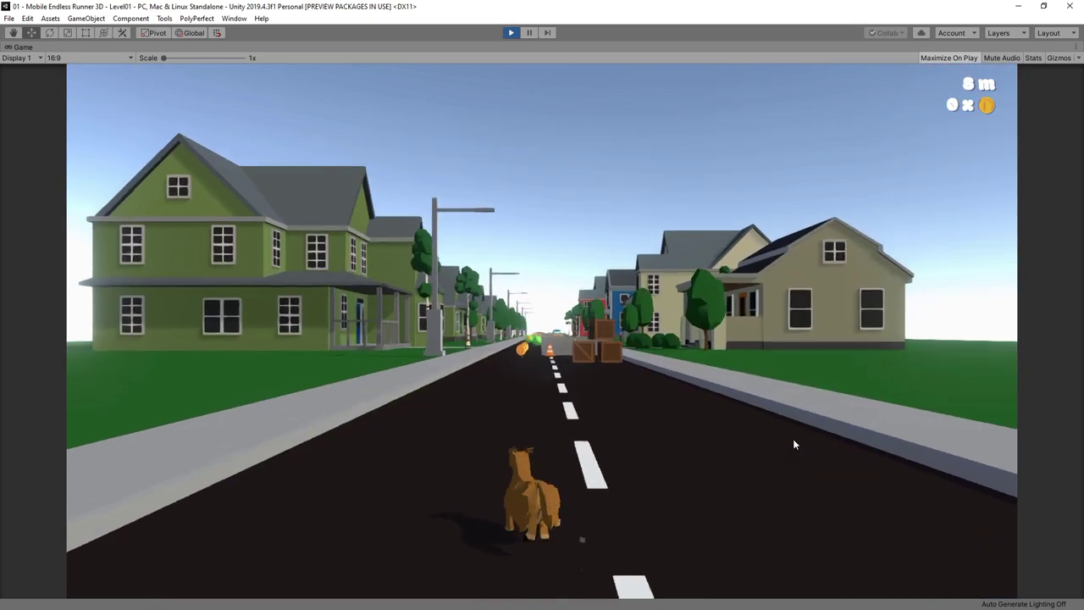
key("Up")
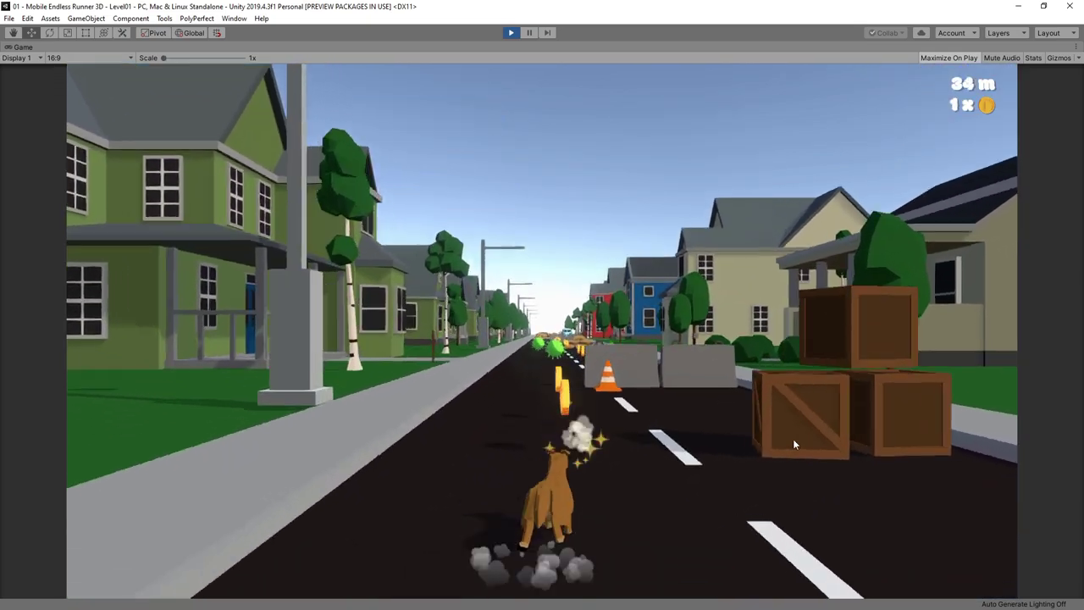
key("Right")
key("Up")
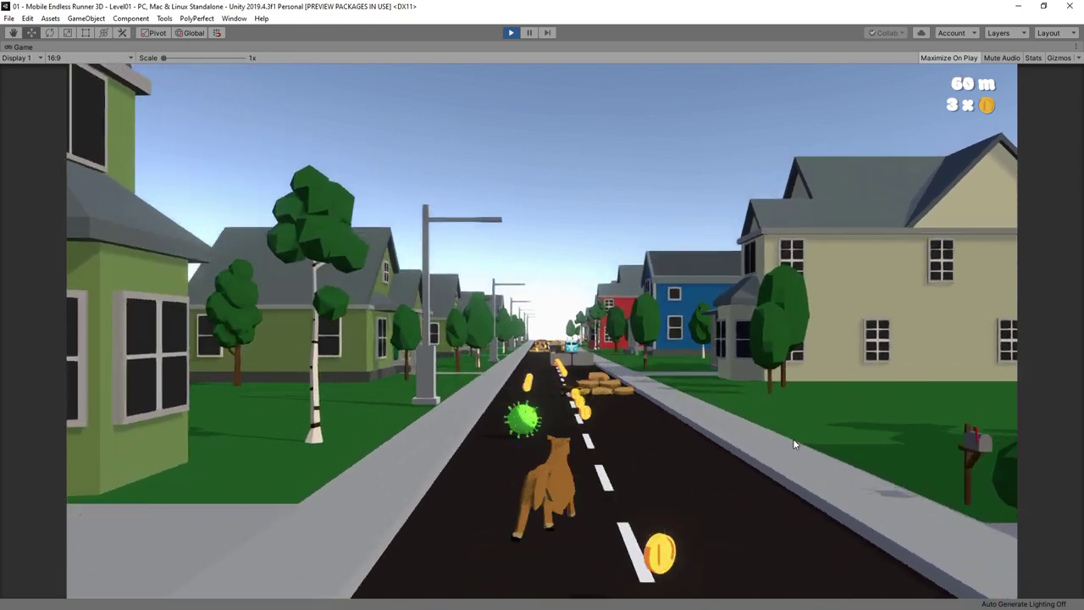
key("Left")
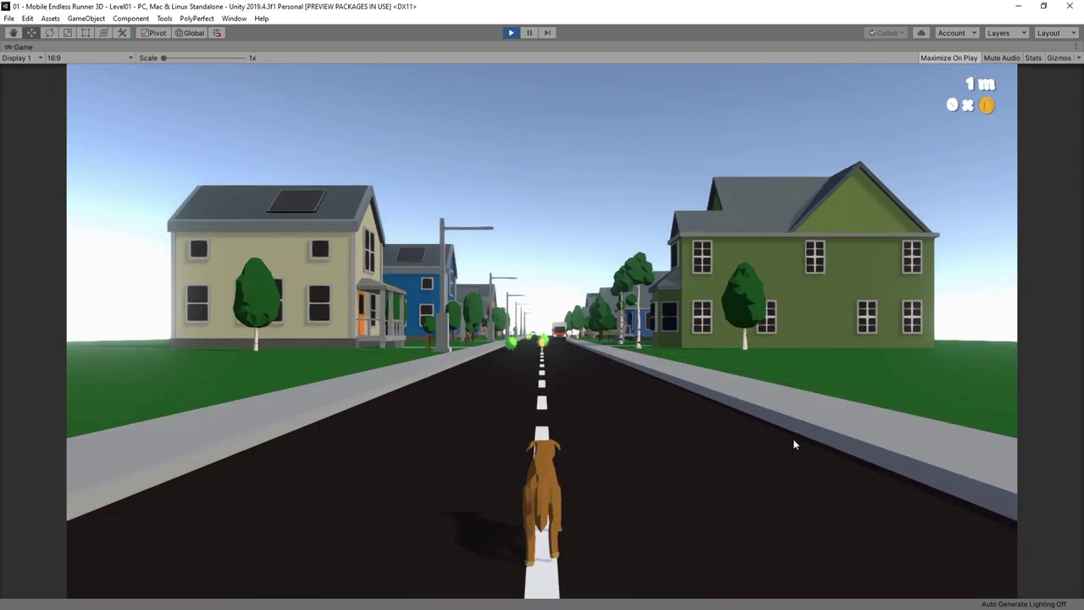
key("Left")
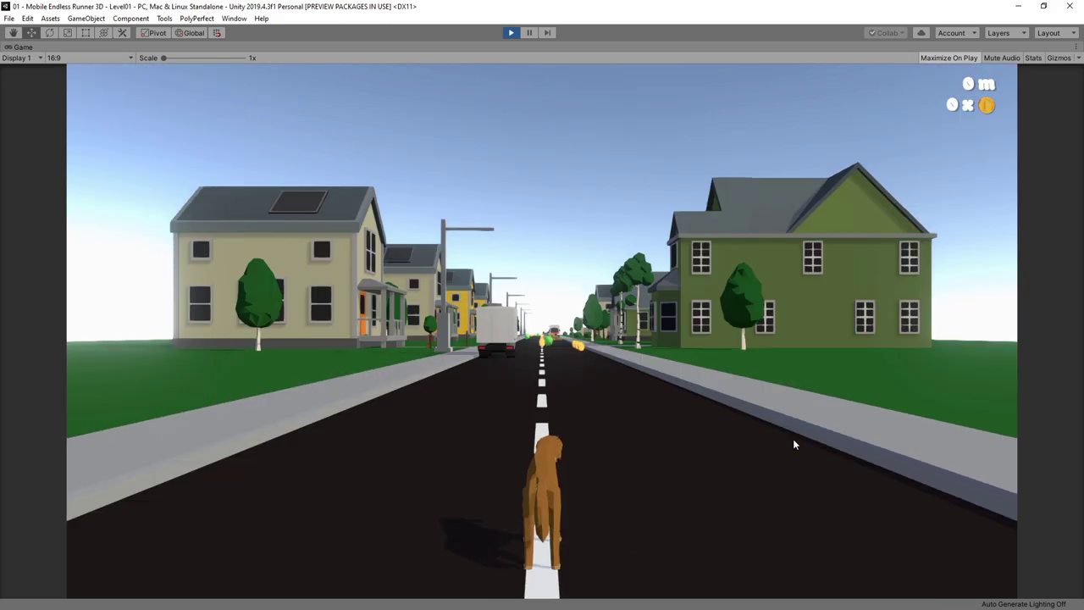
key("Right")
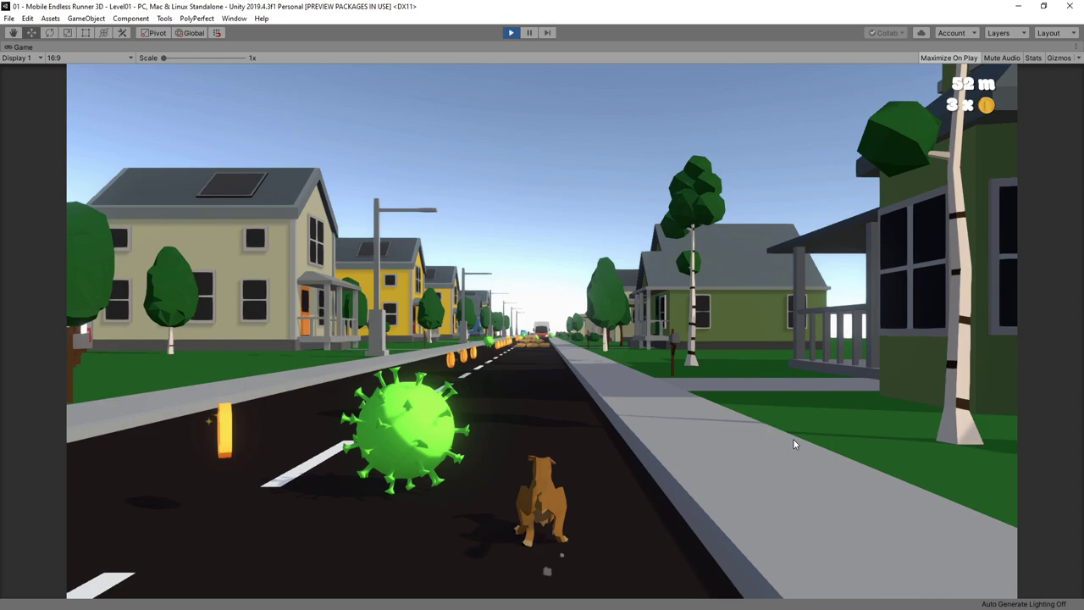
key("Left")
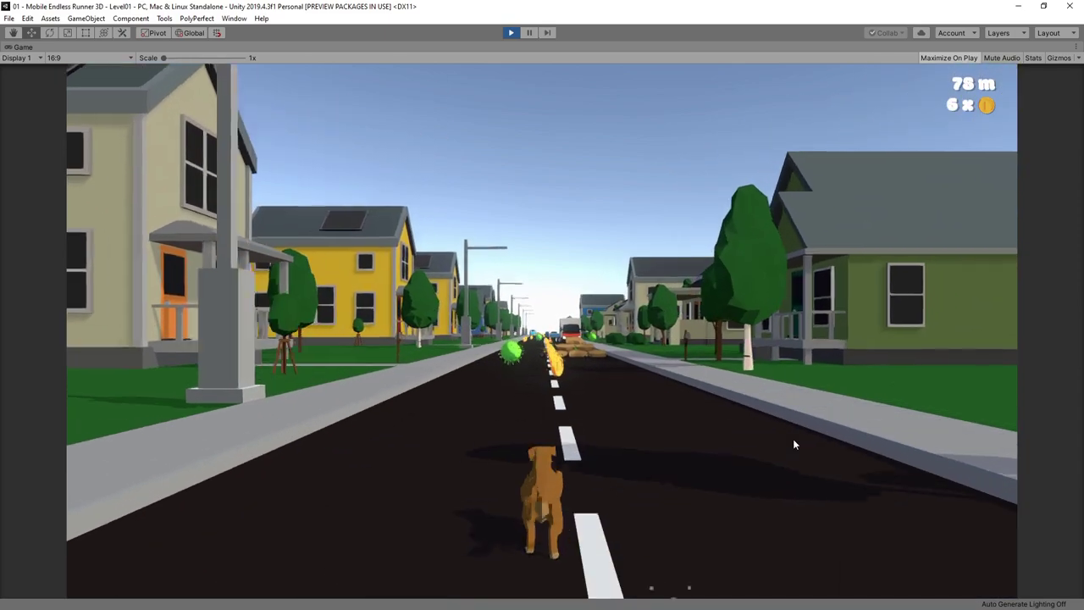
key("Right")
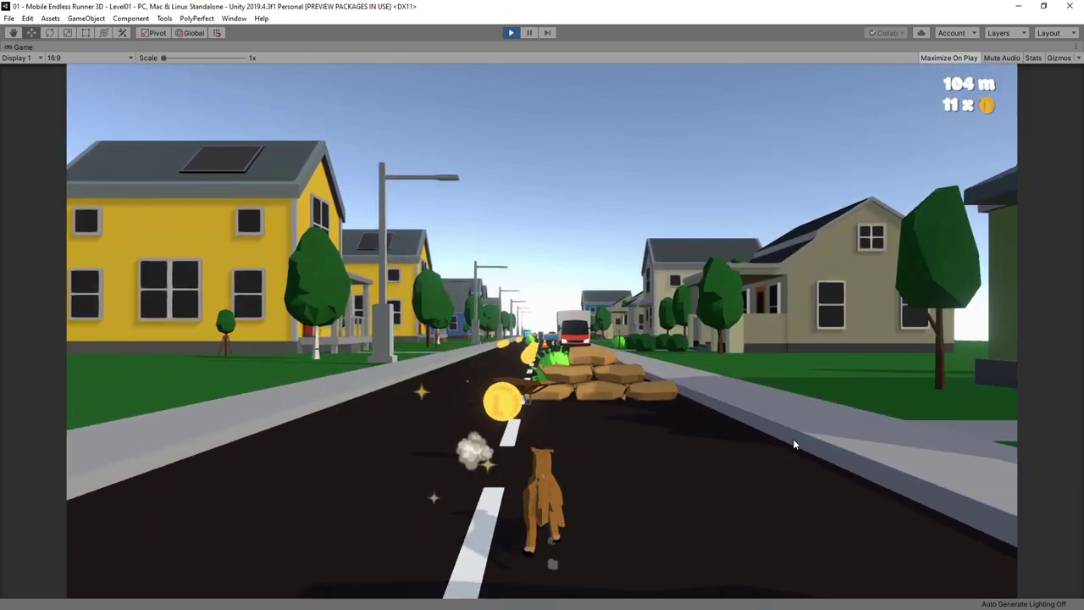
key("Left")
key("Right")
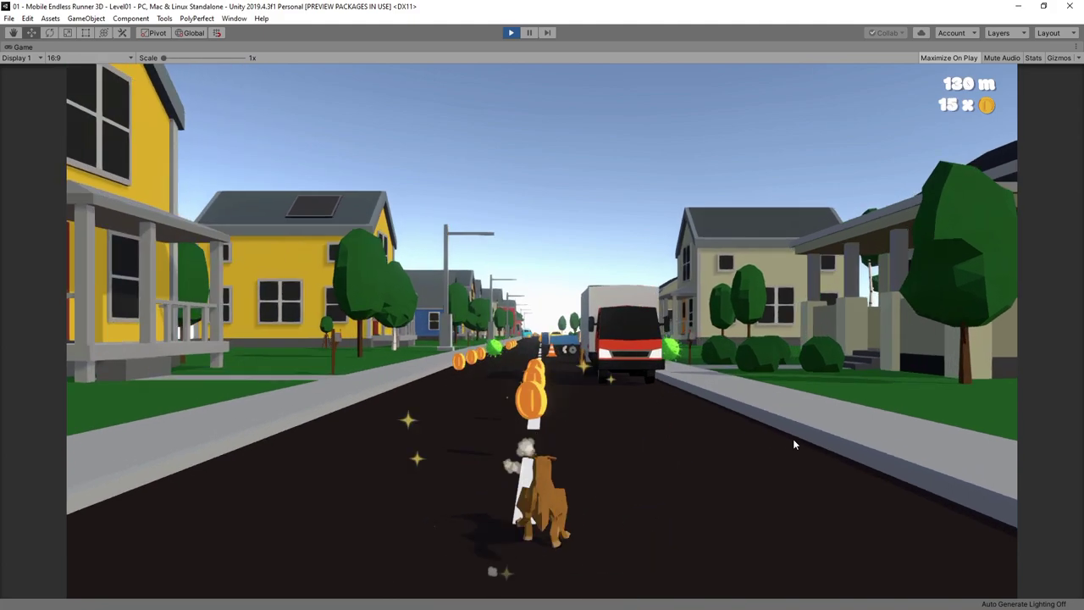
key("Left")
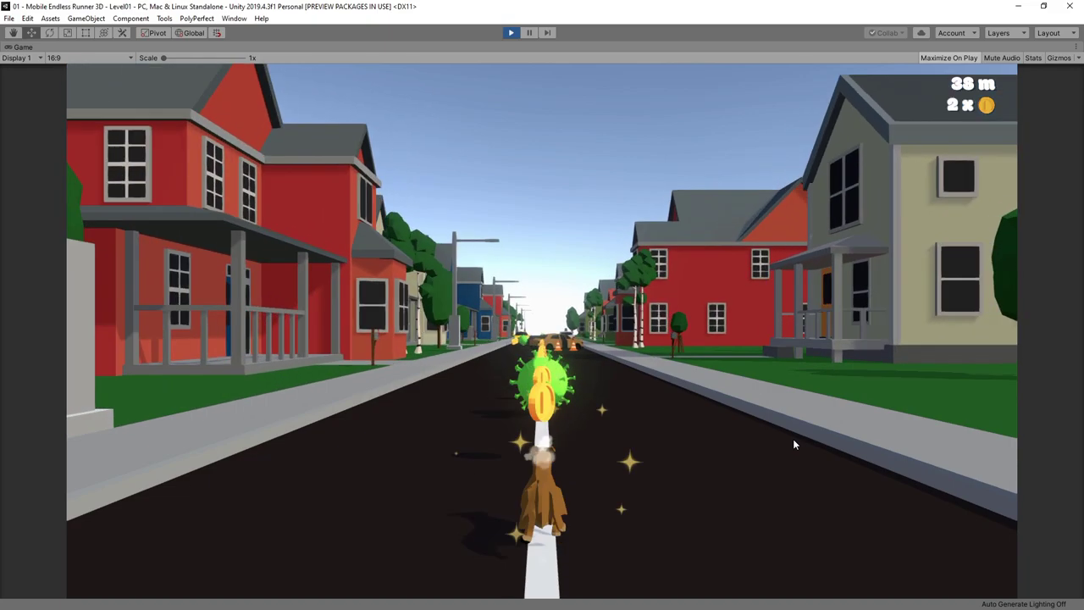
key("Left")
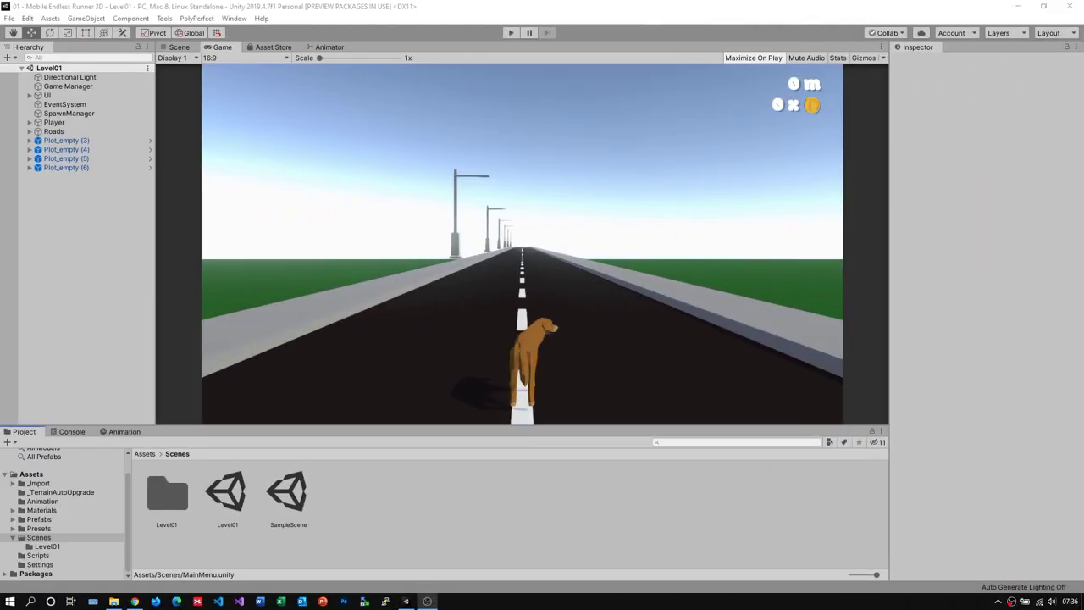
Duplicate the Level01 scene, name the copy MainMenu, and open it.
left_click(496, 479)
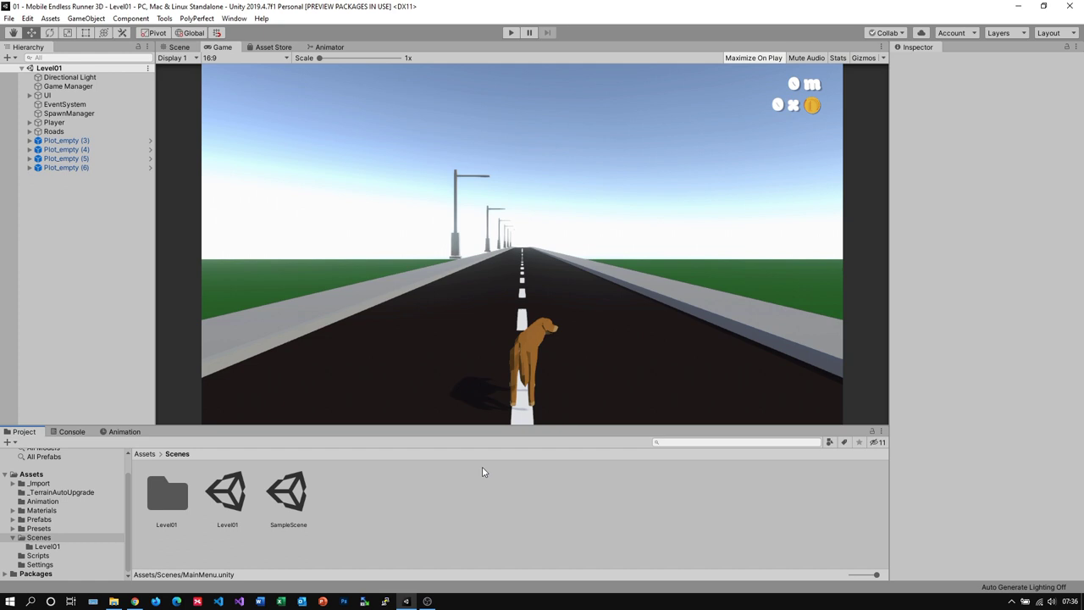
left_click(241, 495)
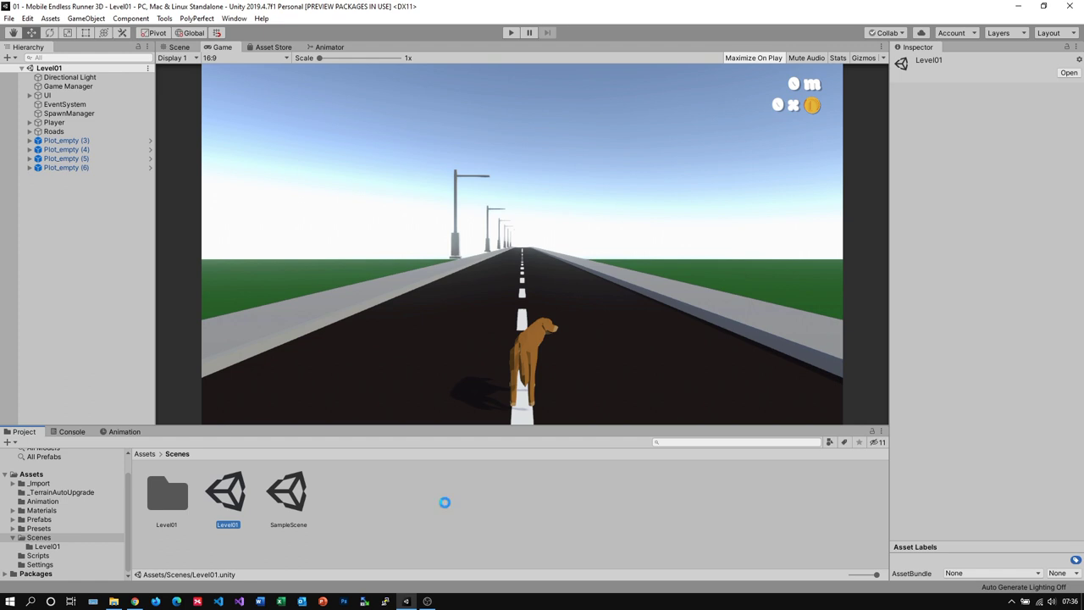
key("ctrl+d")
key("F2")
type("MainMenu")
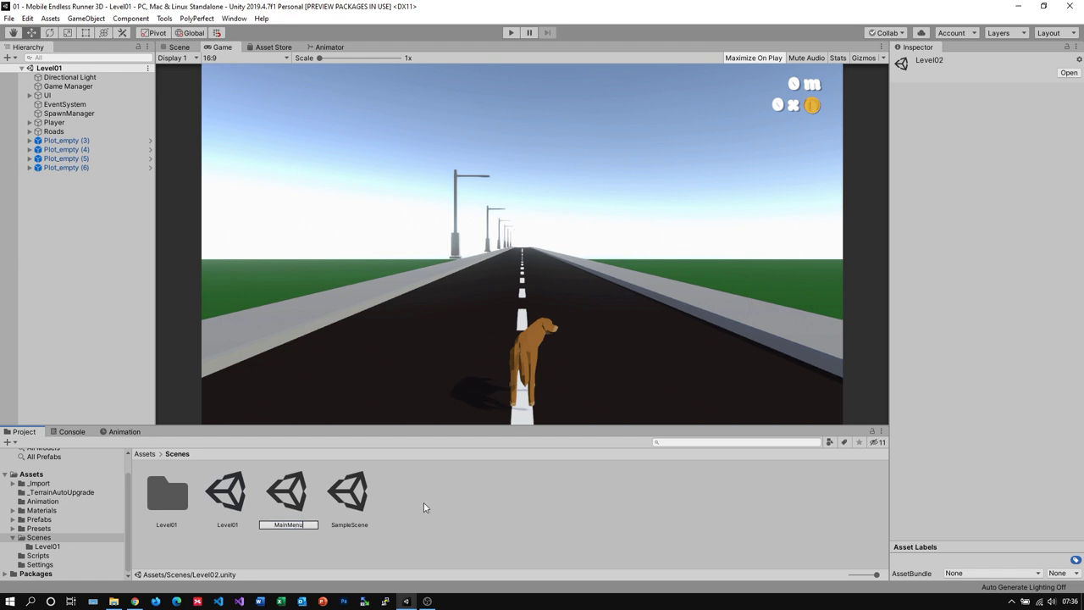
key("Return")
double_click(303, 497)
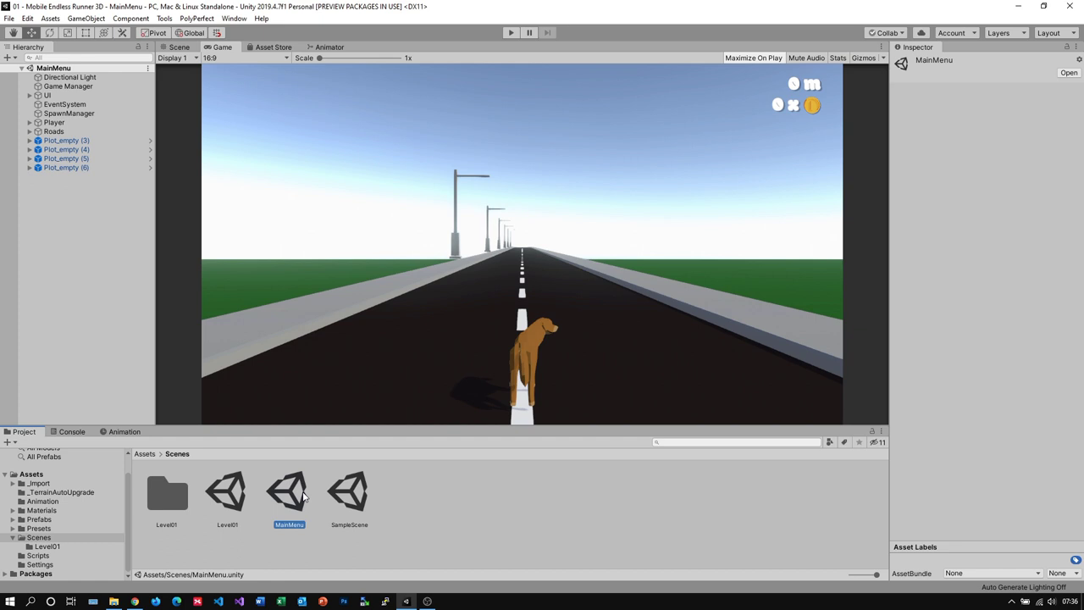
Delete the Distance, Coins and Image Coins objects from the UI canvas.
left_click(29, 96)
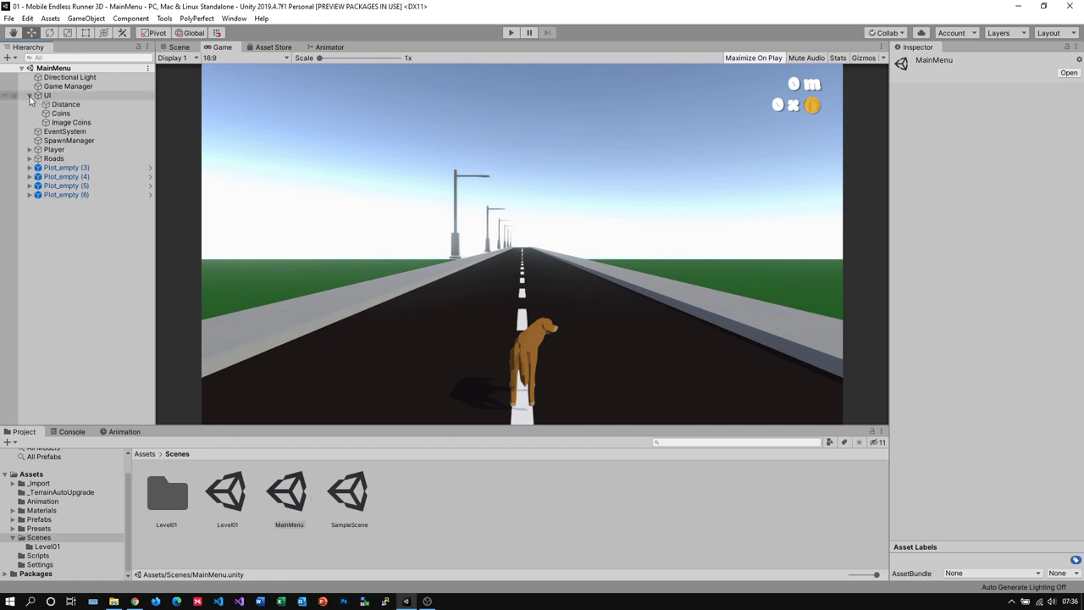
left_click(178, 48)
scroll(494, 199, "down", 3)
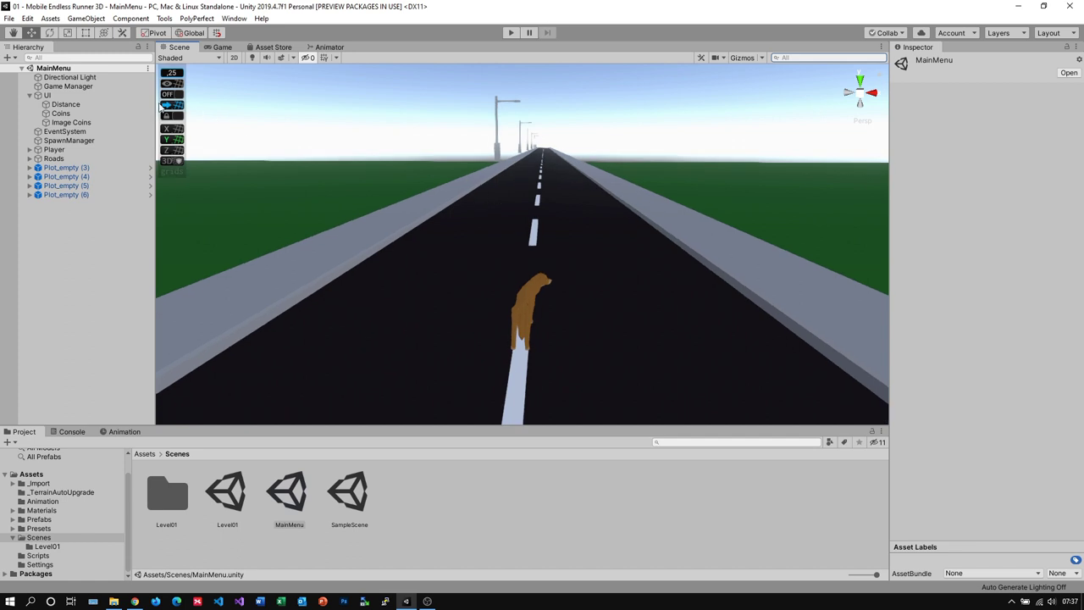
left_click(79, 104)
left_click(71, 122, "shift")
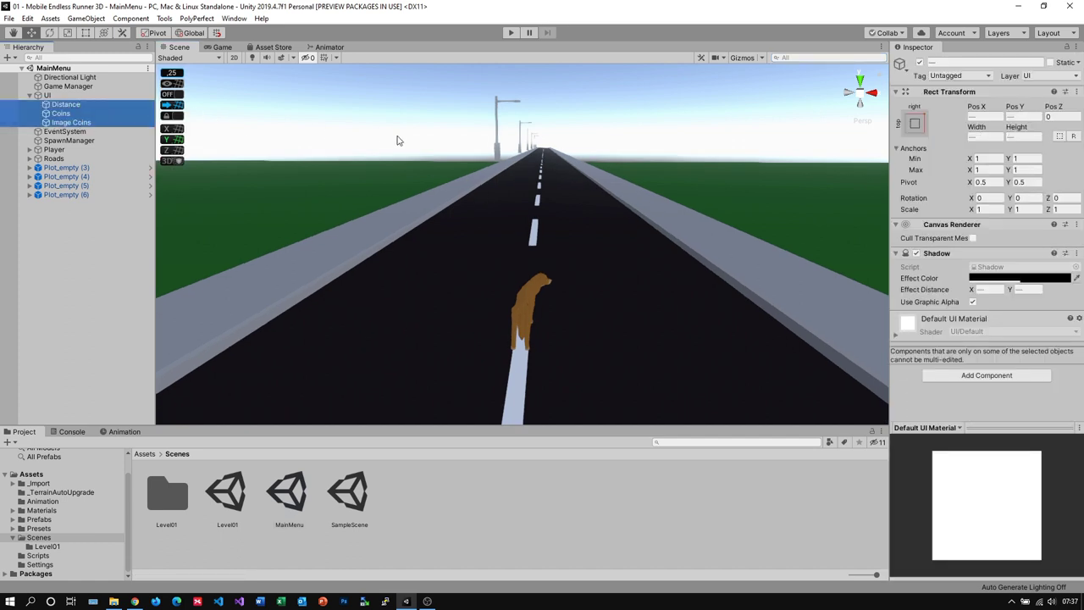
key("Delete")
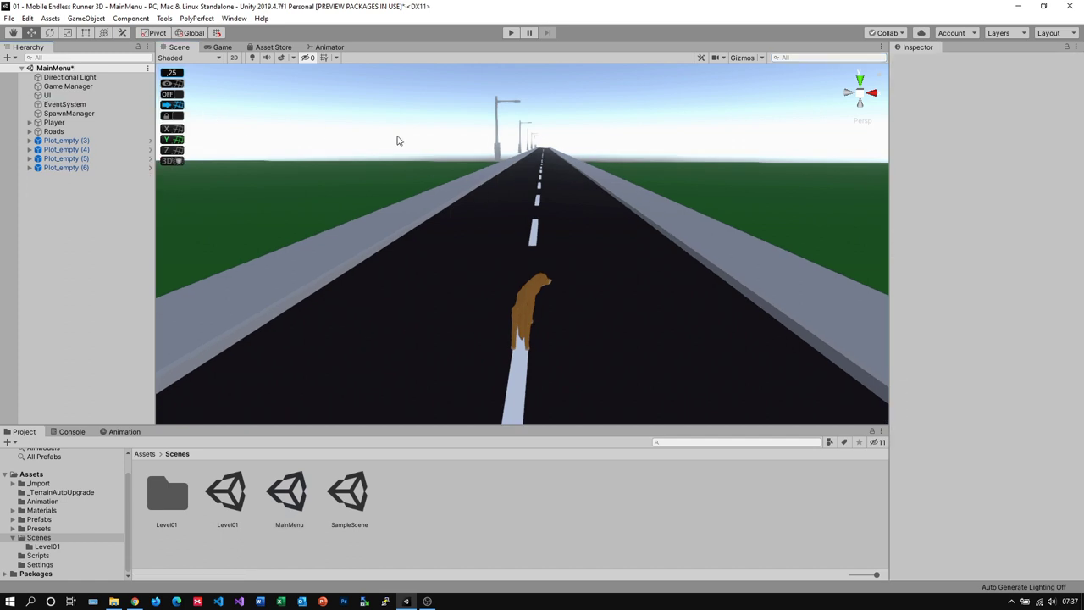
Delete the SpawnManager and Game Manager objects from the MainMenu scene.
left_click(76, 114)
left_click(74, 86, "ctrl")
key("Delete")
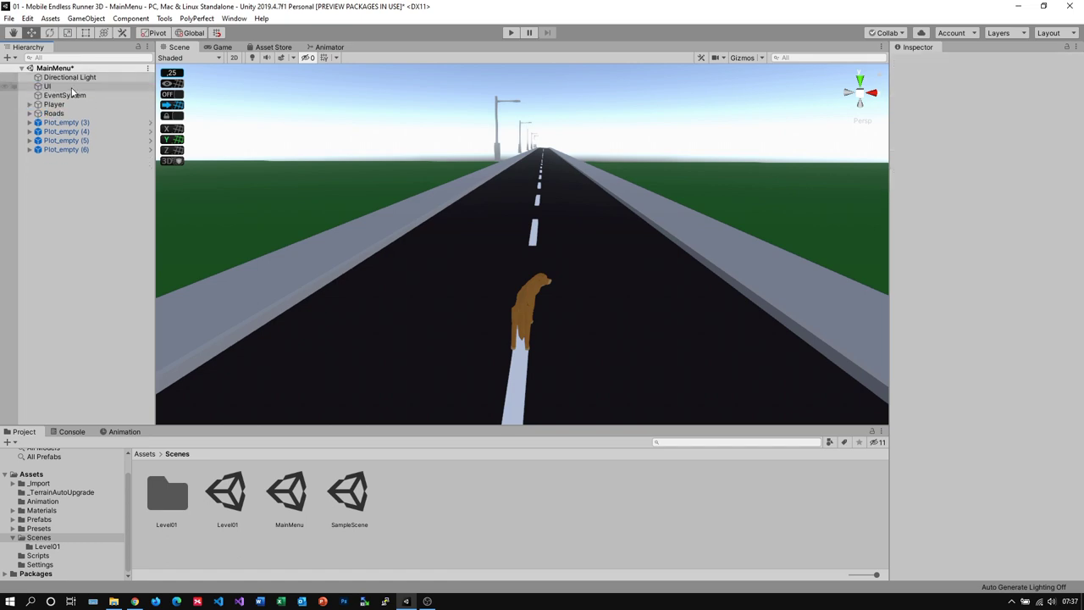
Set the Player's Movement Speed and Jump Speed to 0 in its Advanced Walker Controller.
left_click(29, 104)
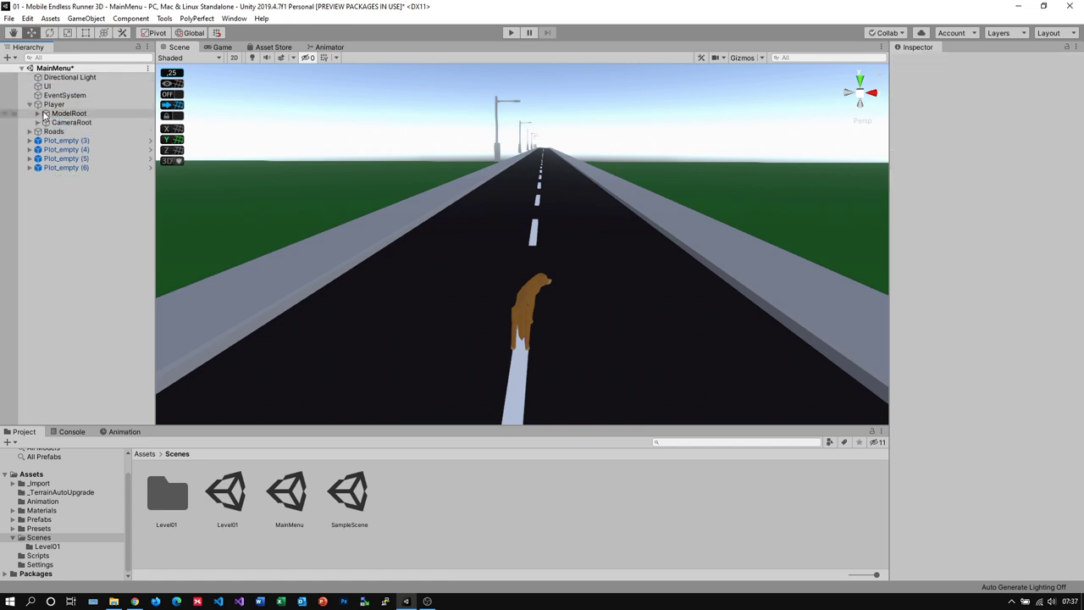
left_click(54, 104)
scroll(987, 254, "down", 10)
left_click(1001, 104)
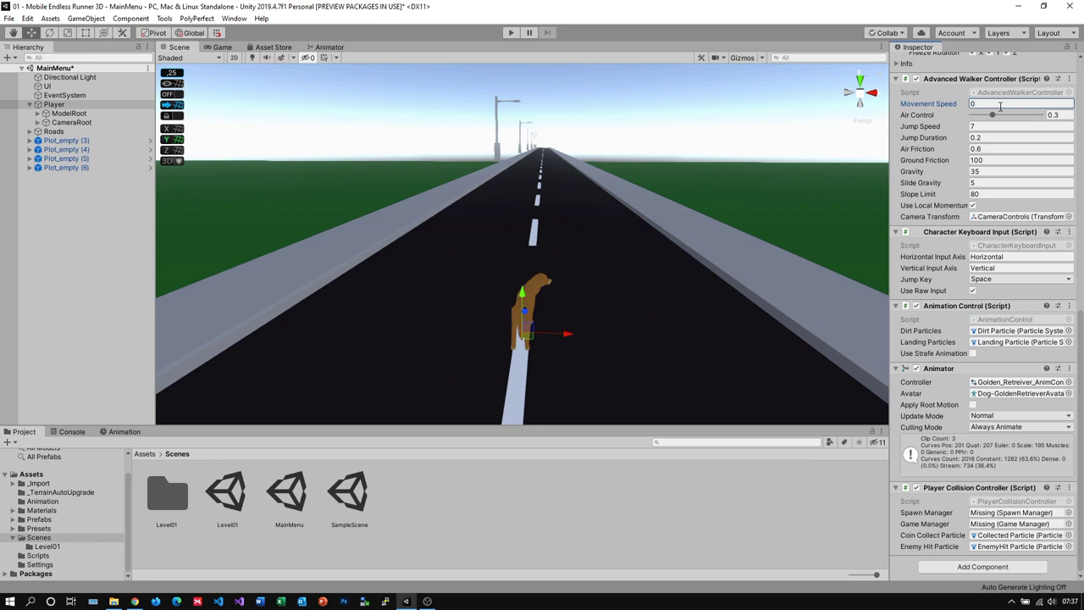
type("0")
left_click(983, 127)
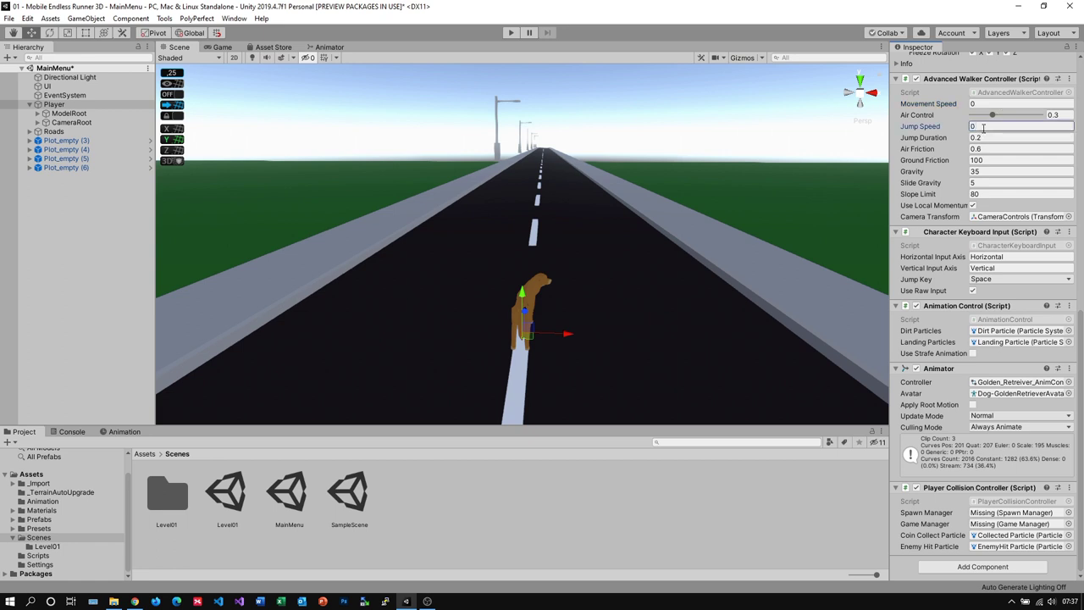
left_click(608, 291)
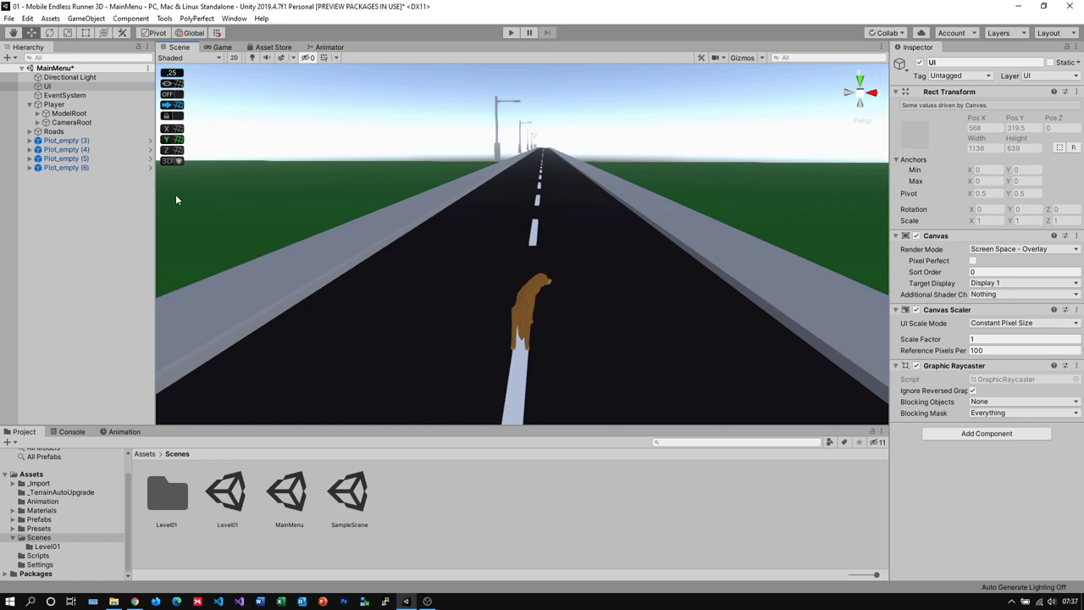
Delete the four Plot_empty objects, (3) through (6), and save the MainMenu scene.
left_click(58, 141)
left_click(66, 167, "shift")
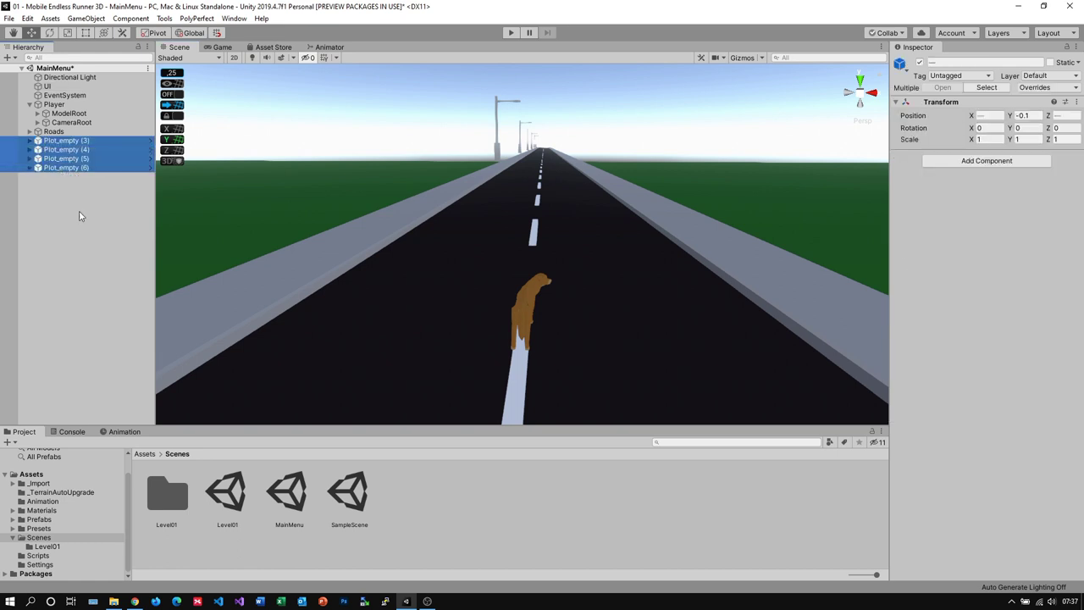
key("Delete")
key("ctrl+s")
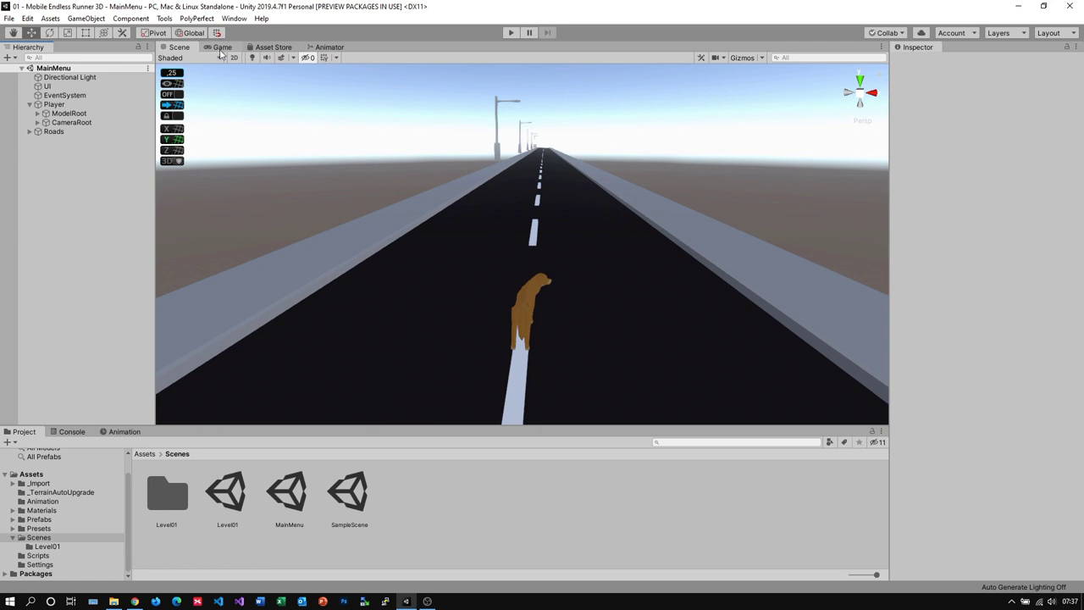
Add a Panel as a child of the UI canvas.
left_click(48, 87)
right_click(49, 90)
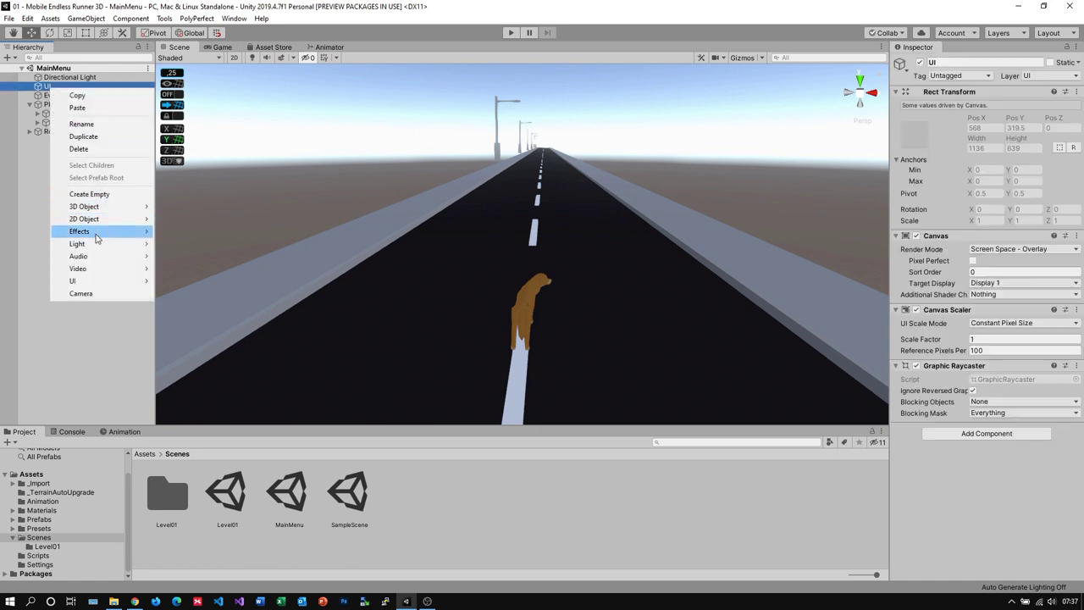
mouse_move(88, 282)
left_click(179, 455)
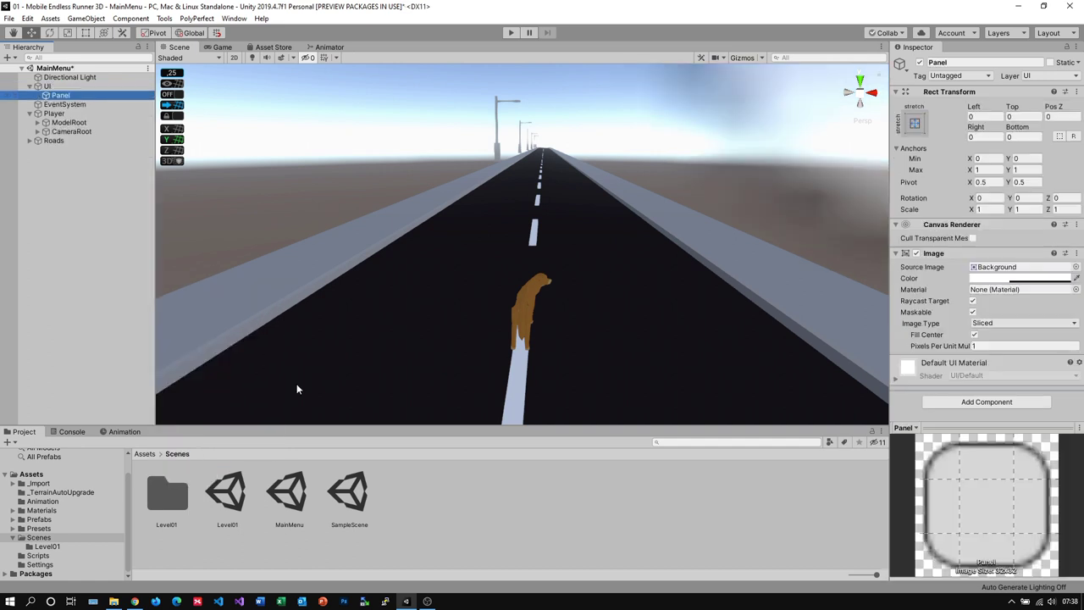
Show the Game view and set the Panel's source image to None.
scroll(751, 261, "down", 6)
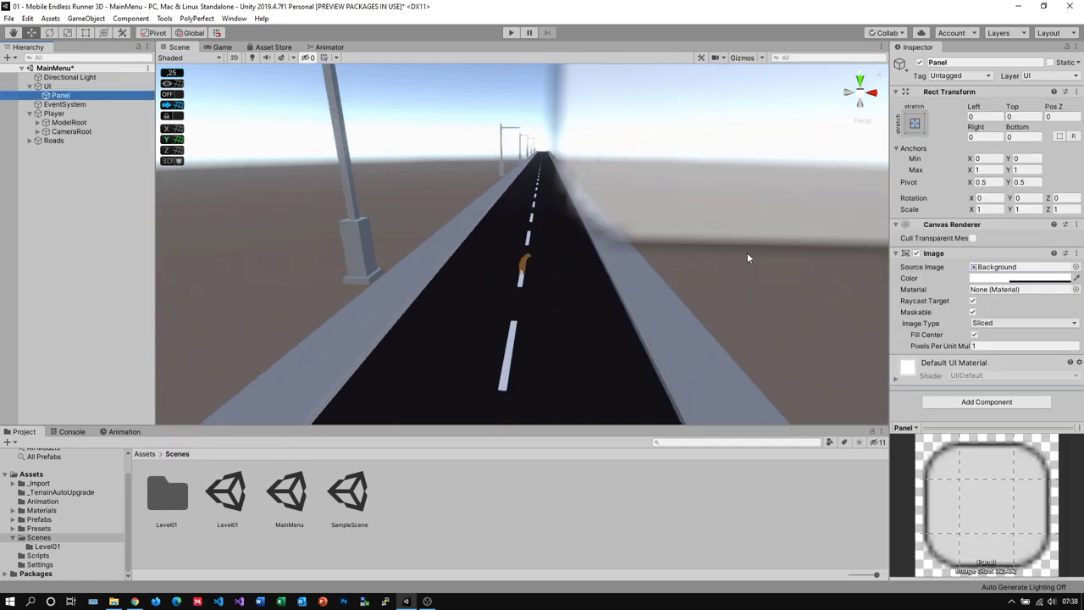
left_click(223, 50)
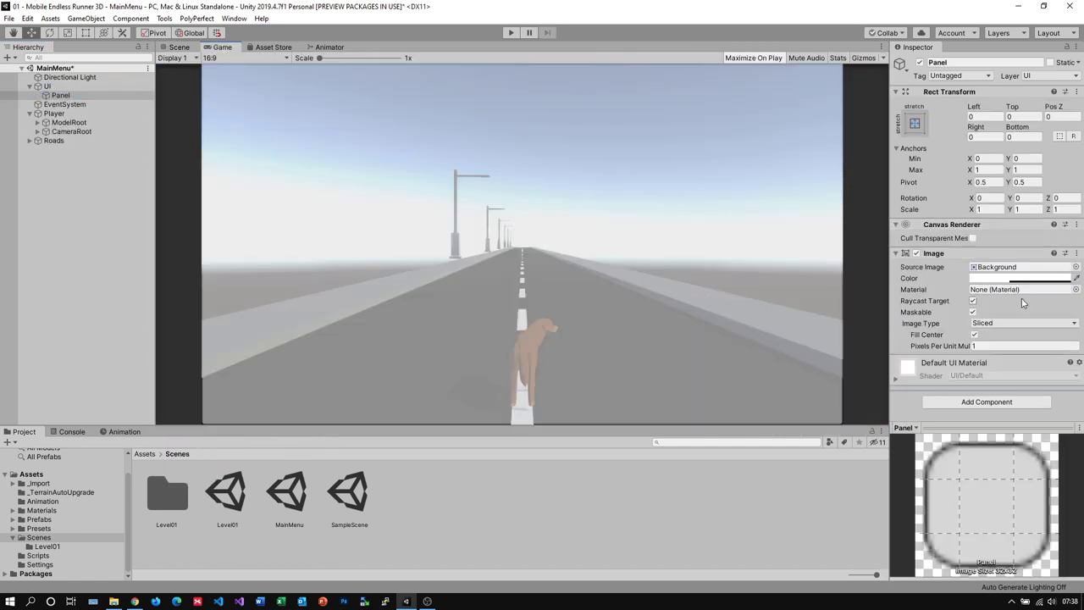
left_click(1076, 267)
scroll(958, 242, "up", 5)
scroll(958, 241, "up", 10)
left_click(742, 131)
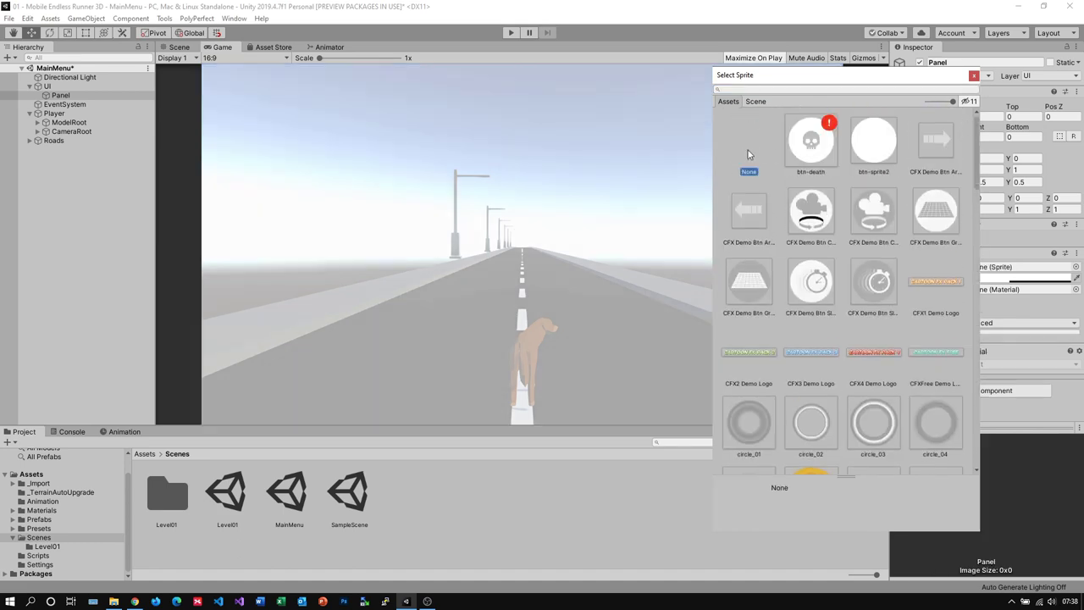
left_click(974, 74)
Set the Panel's image color to black (000000) with an alpha of 95.
left_click(1007, 279)
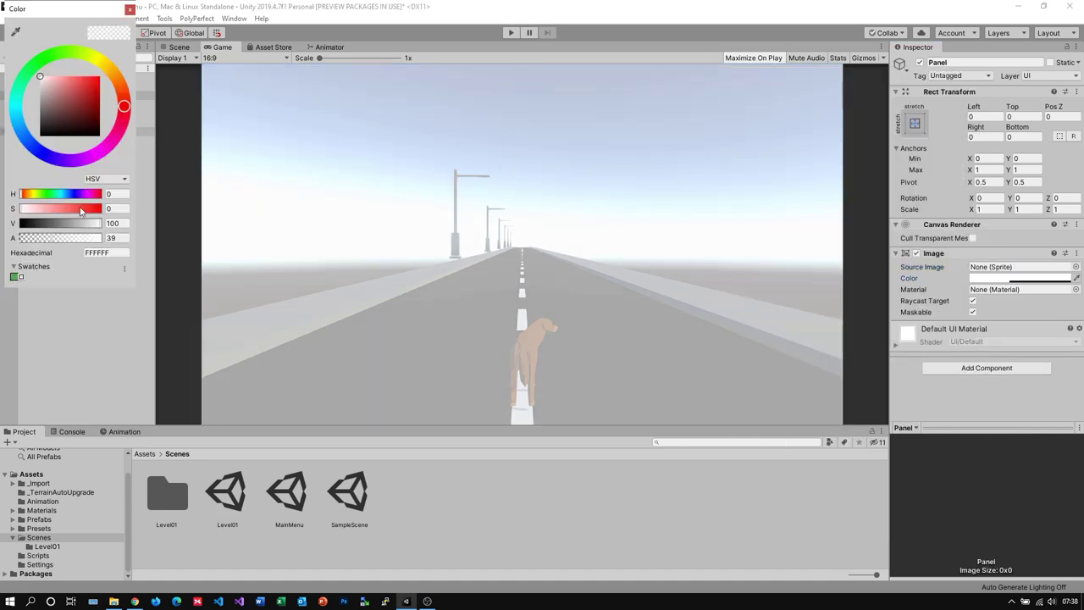
left_click_drag(81, 97, 141, 173)
left_click_drag(118, 239, 71, 239)
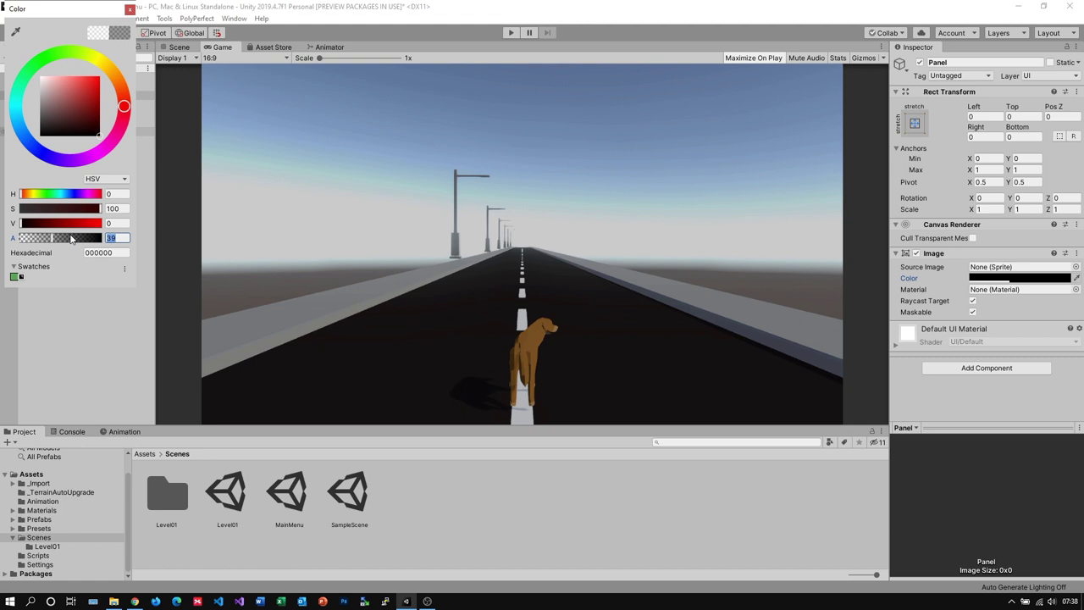
type("95")
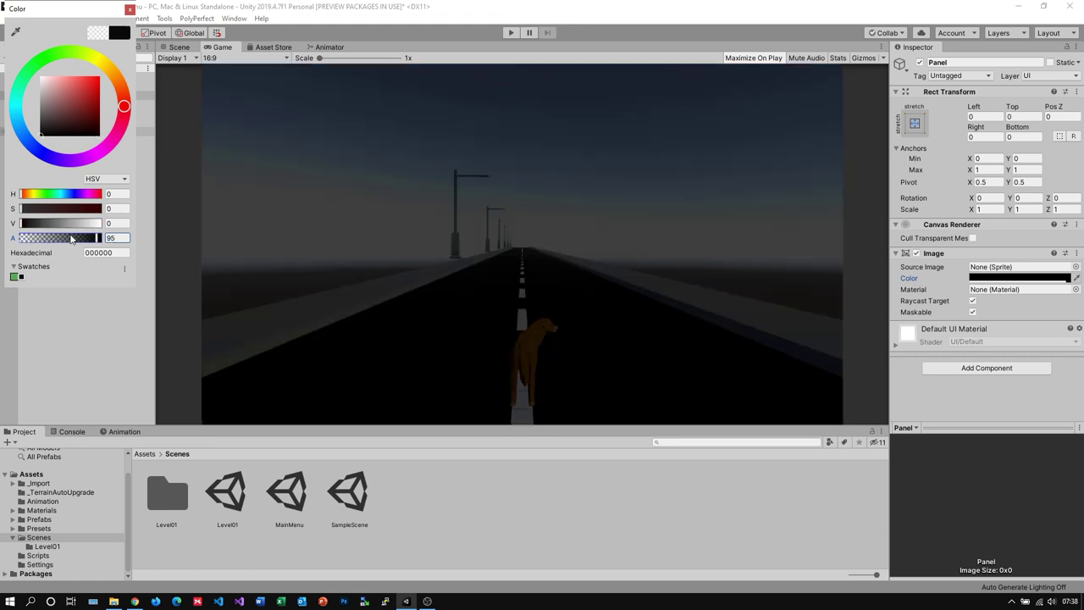
left_click(129, 9)
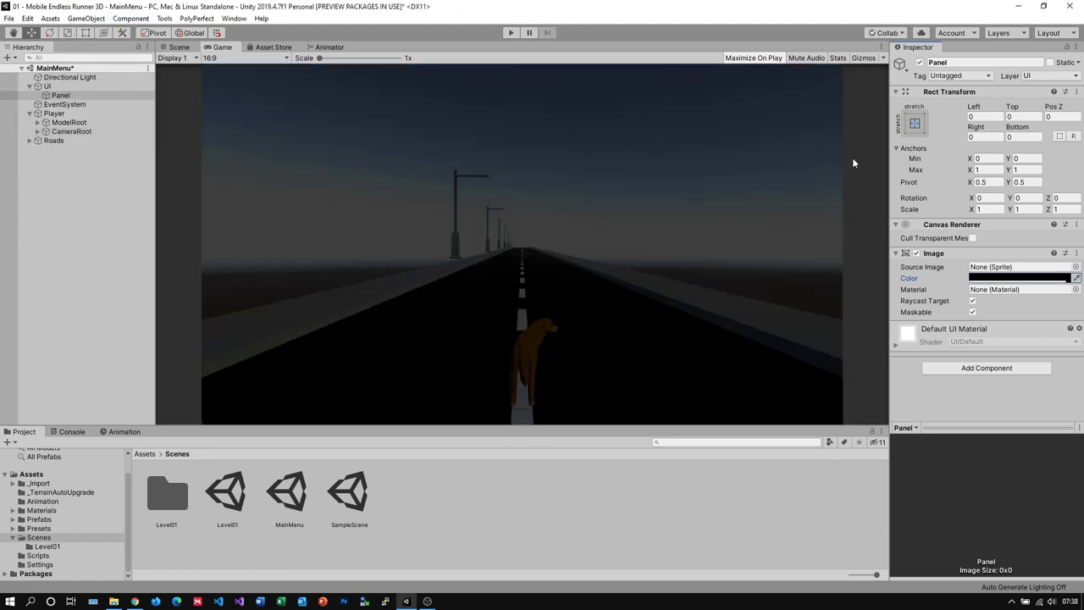
Limit the Panel to the left half of the canvas by setting its anchor Max X to 0.5 and its Right offset to 0.
left_click(915, 124)
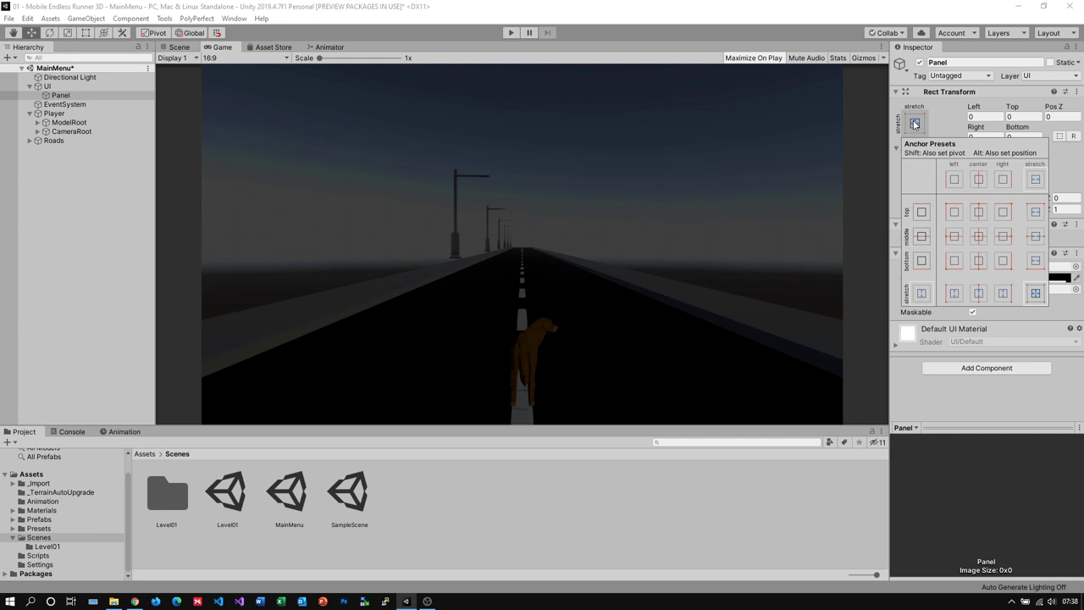
left_click(915, 124)
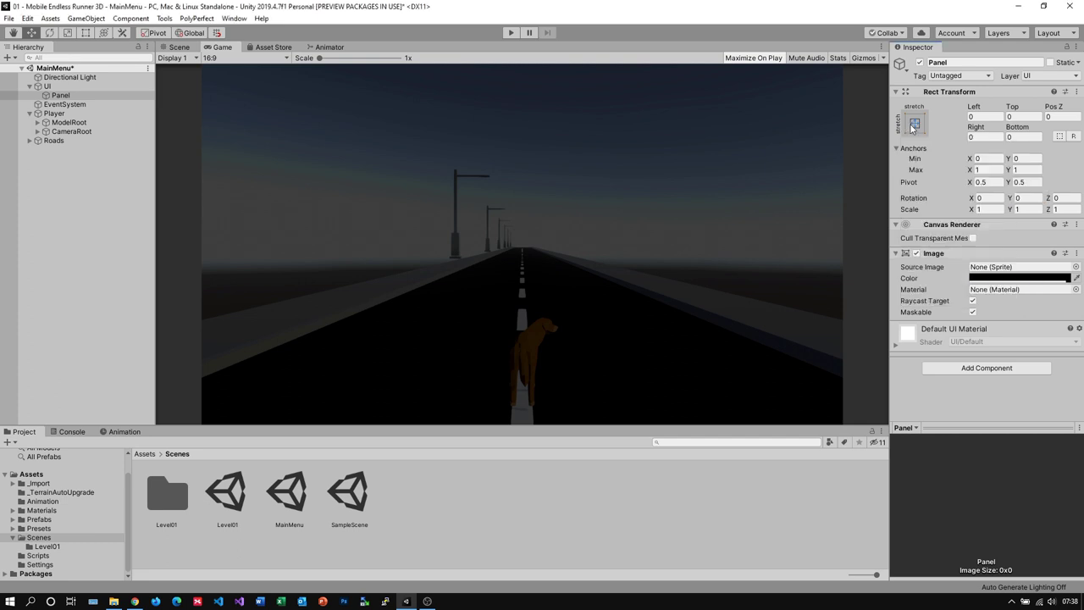
left_click(981, 169)
type("0.5")
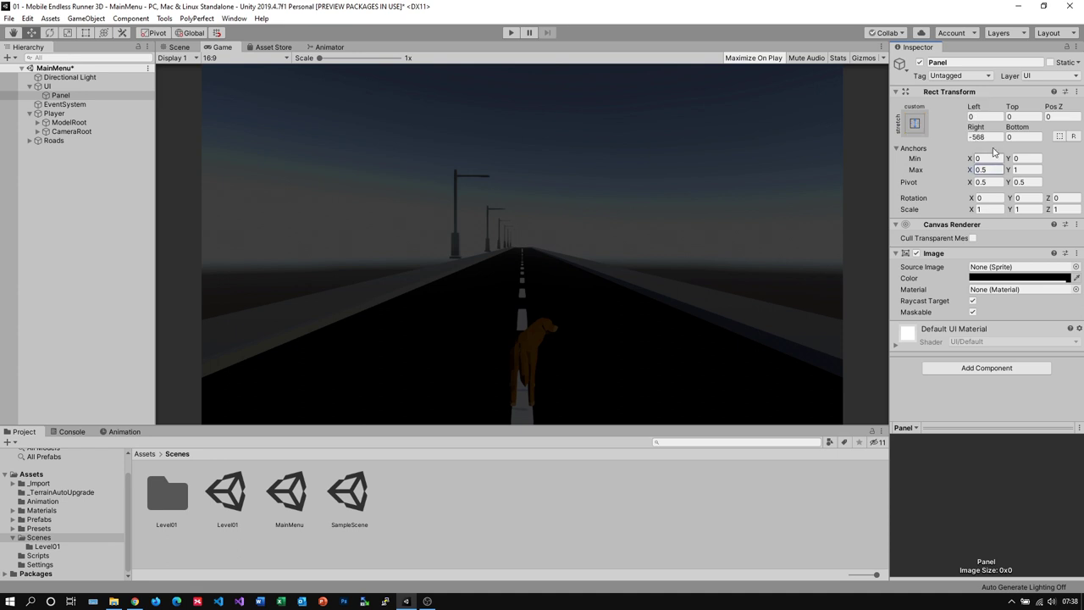
left_click(994, 137)
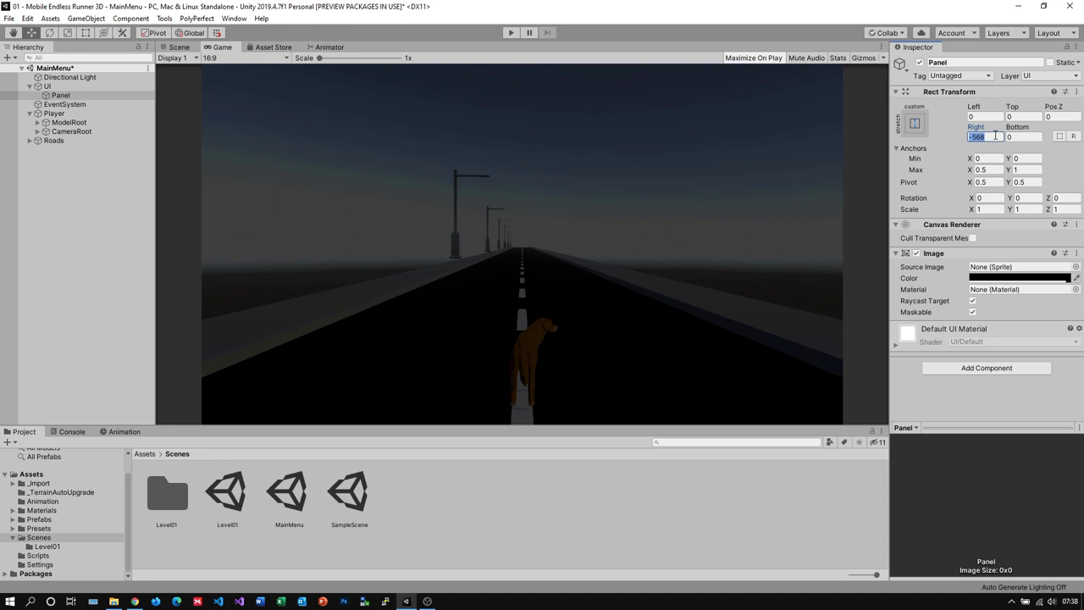
type("0")
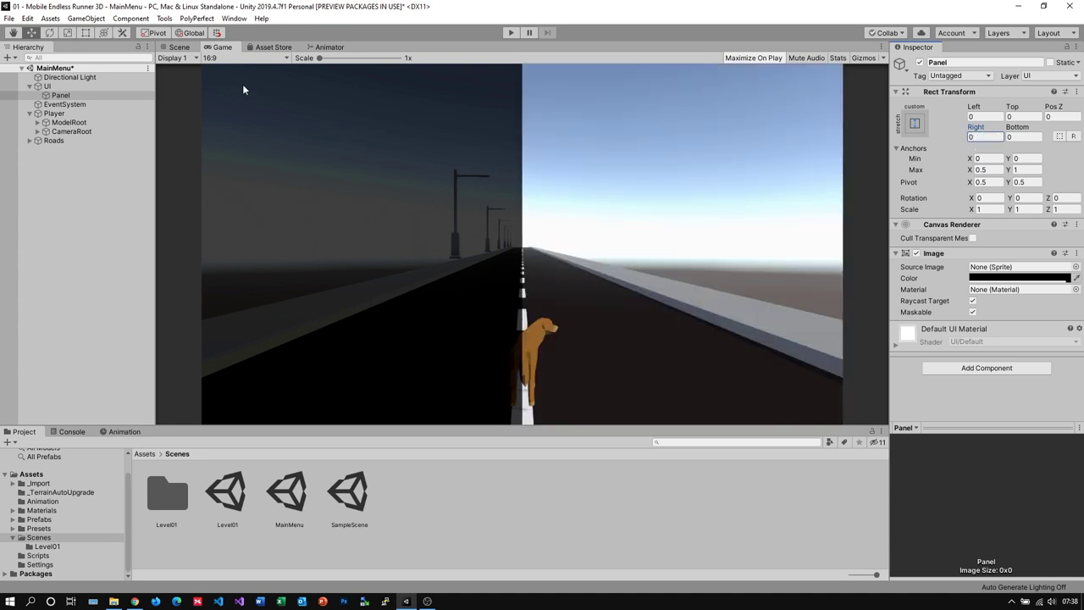
Preview the half-width Panel in the Game view at 16:10, 16:9 and 4:3 aspect ratios, ending on 16:9.
left_click(209, 58)
left_click(222, 133)
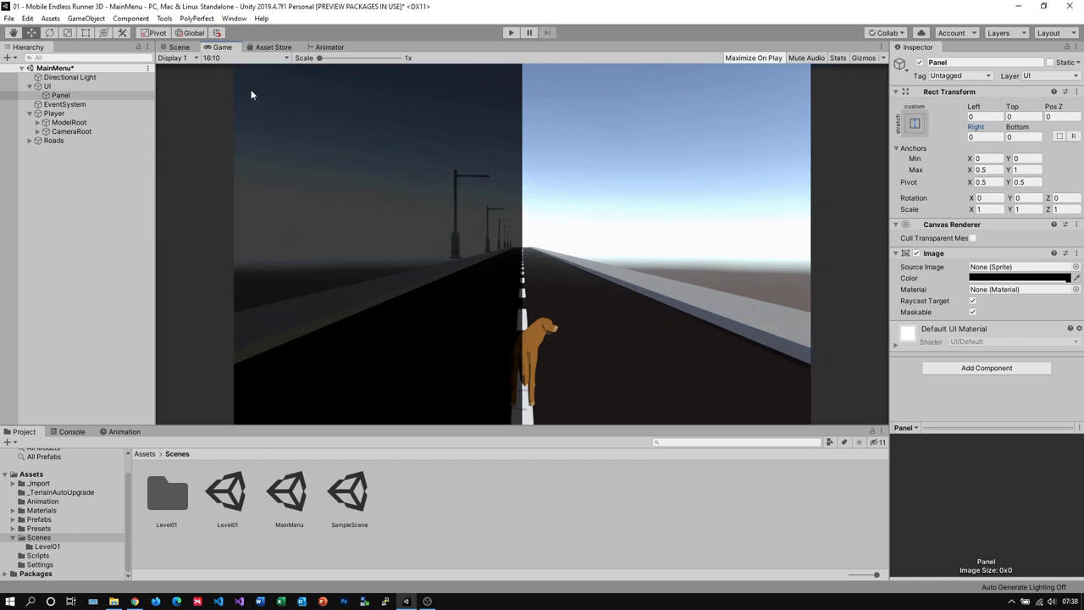
left_click(256, 61)
left_click(232, 144)
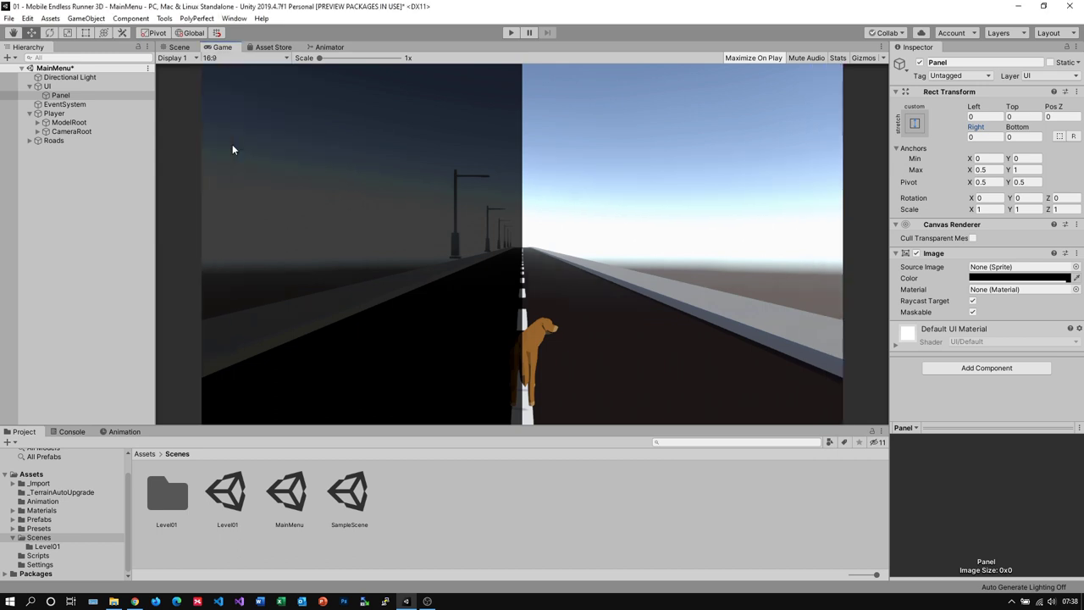
left_click(237, 60)
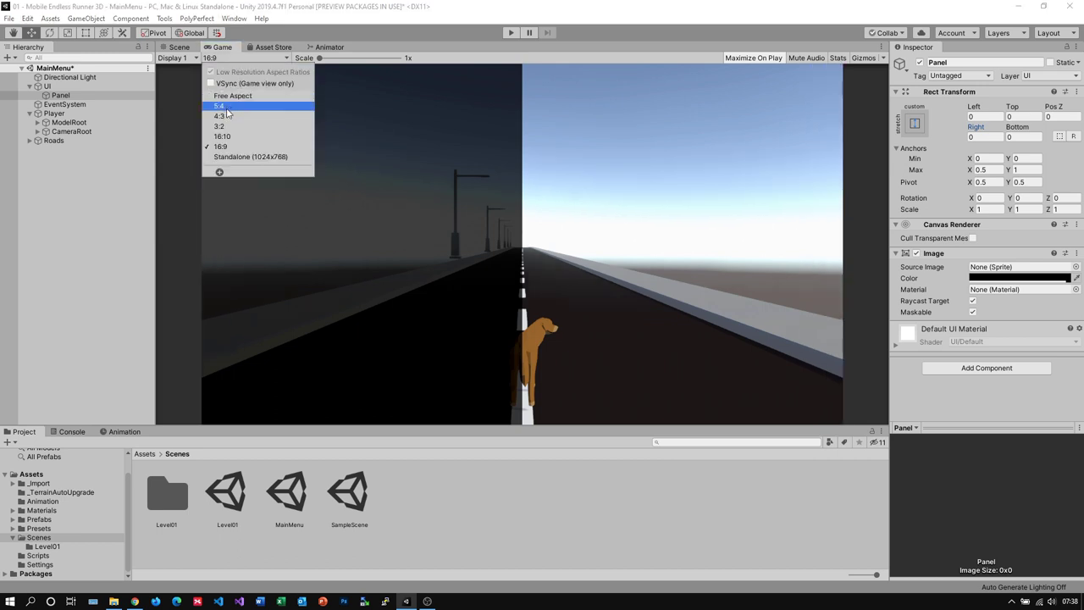
left_click(227, 115)
left_click(224, 59)
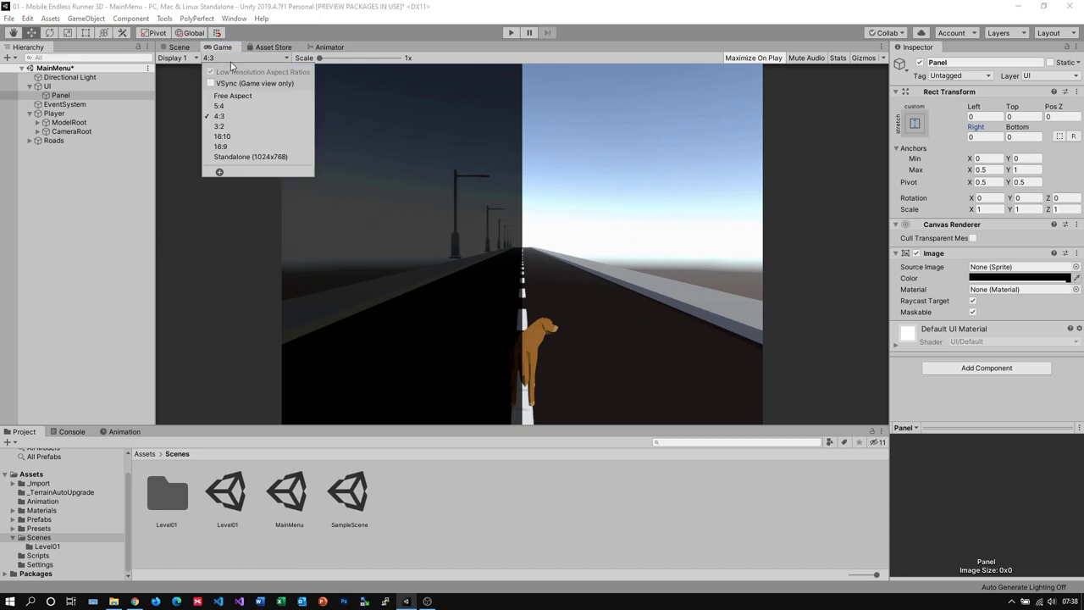
left_click(229, 144)
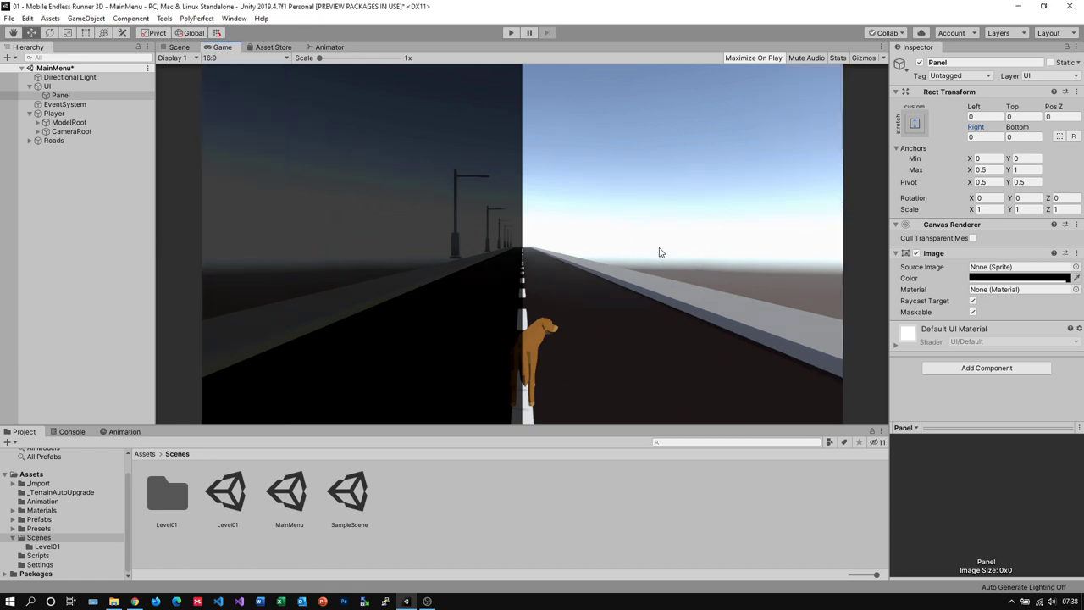
Set the alpha of the Panel's image color to 100 and save the MainMenu scene.
left_click(987, 283)
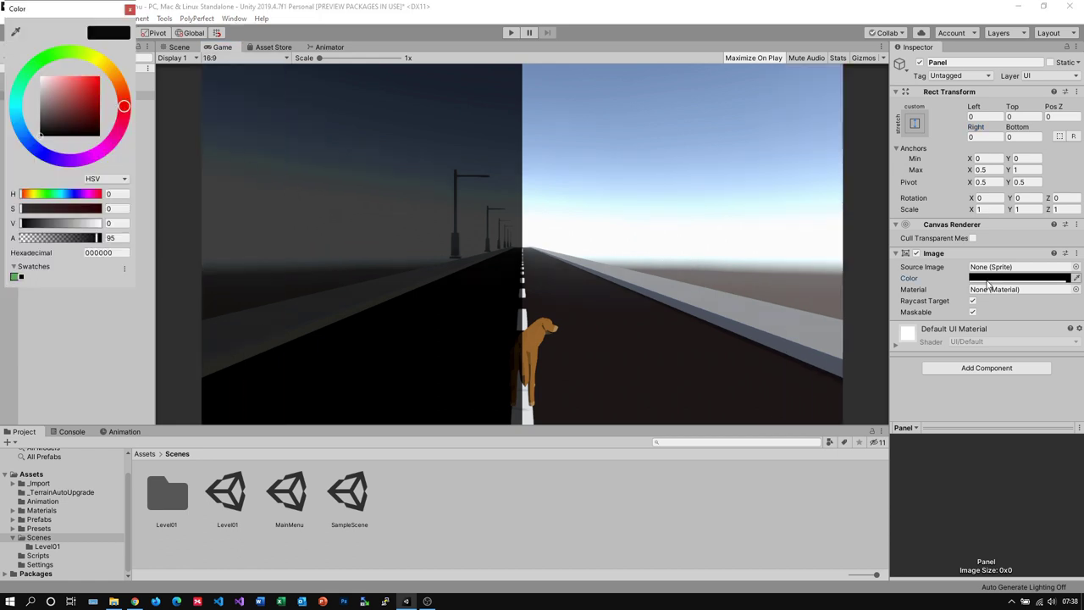
left_click(112, 239)
type("100")
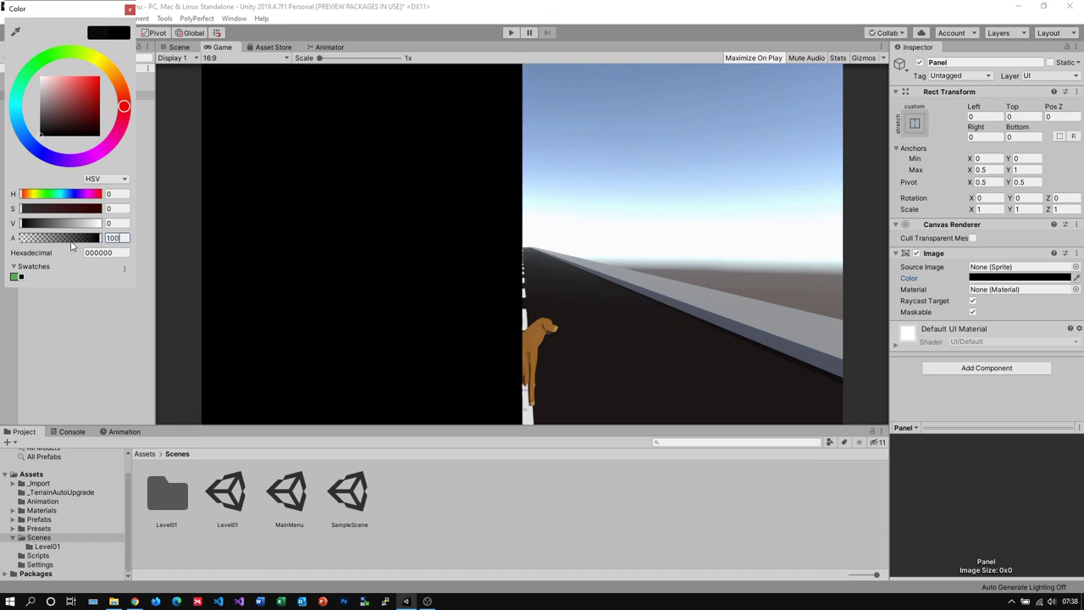
left_click(129, 10)
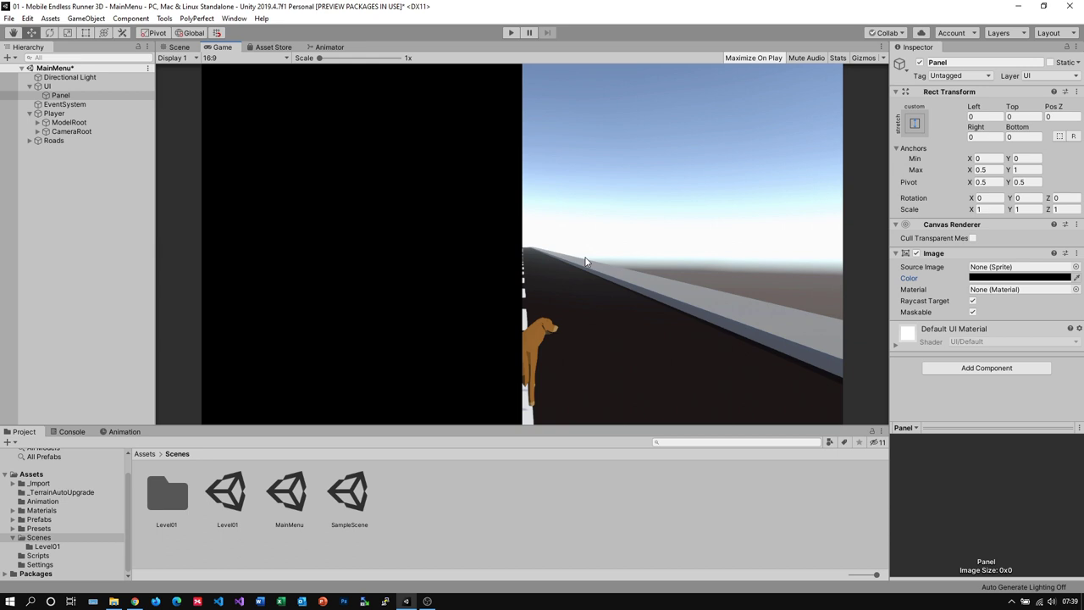
key("ctrl+s")
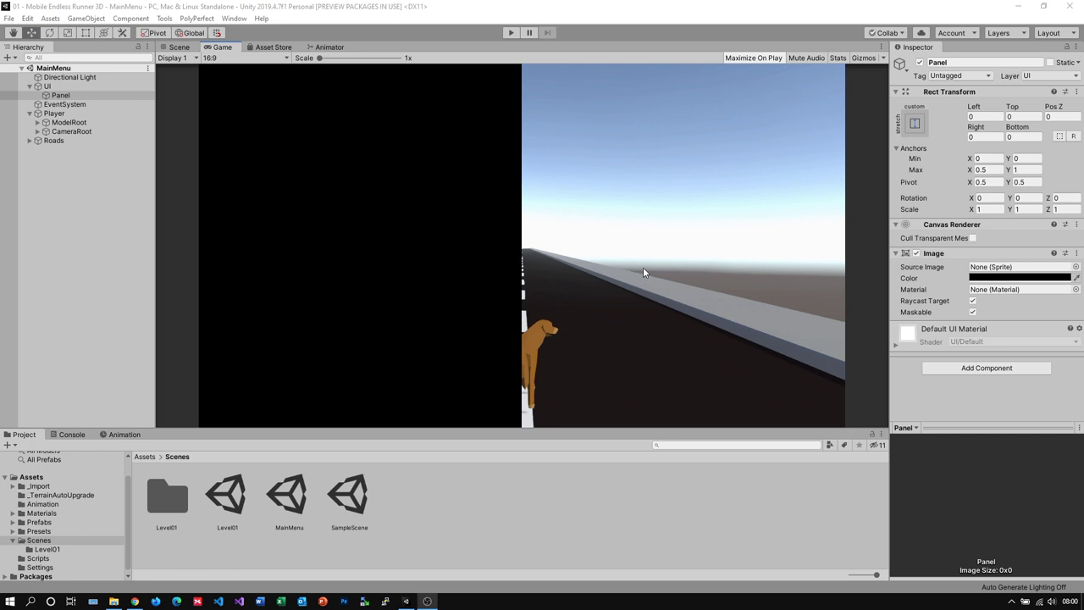
Find the TextMesh Pro package in the Package Manager and update it to version 2.1.1.
left_click(235, 19)
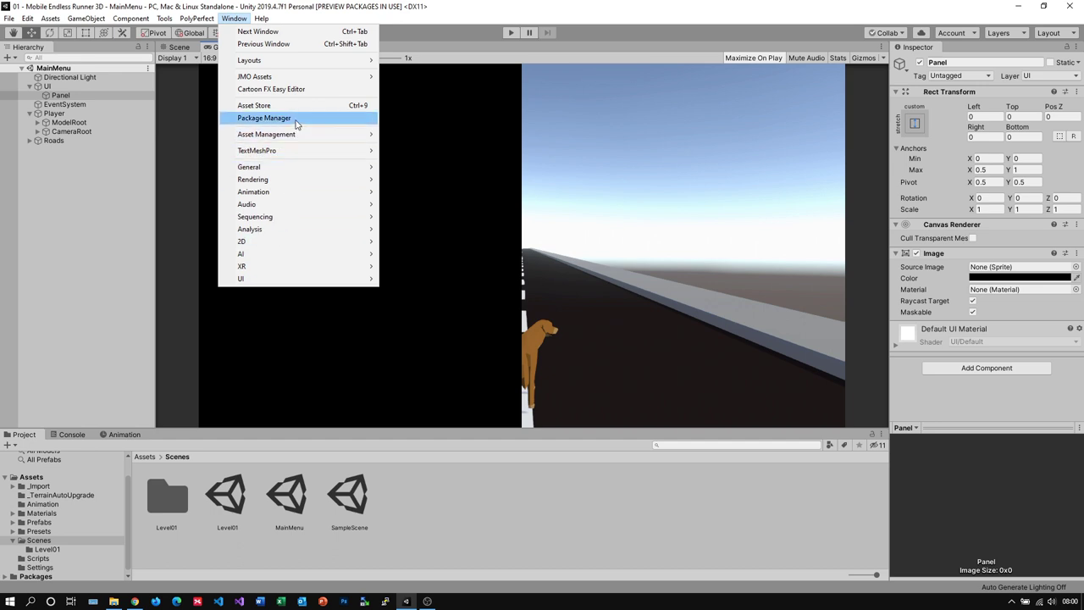
left_click(297, 119)
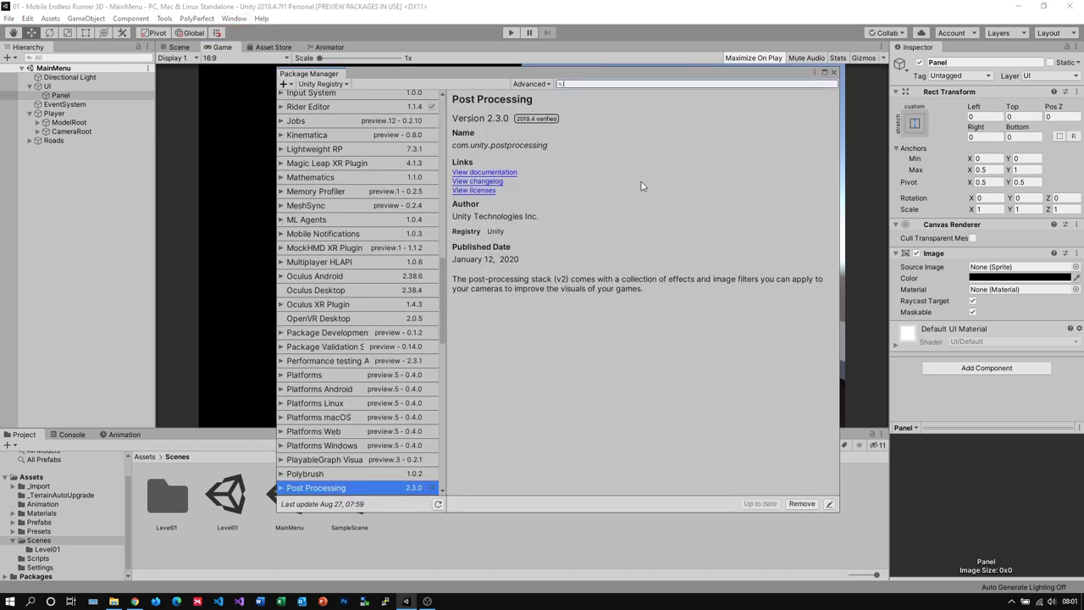
type("text")
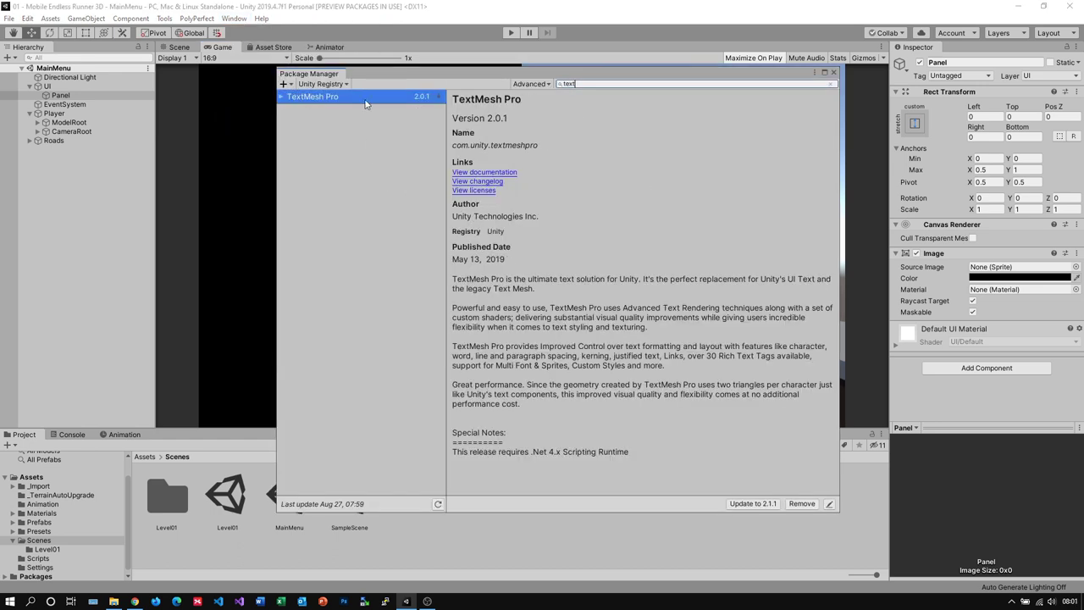
left_click(753, 504)
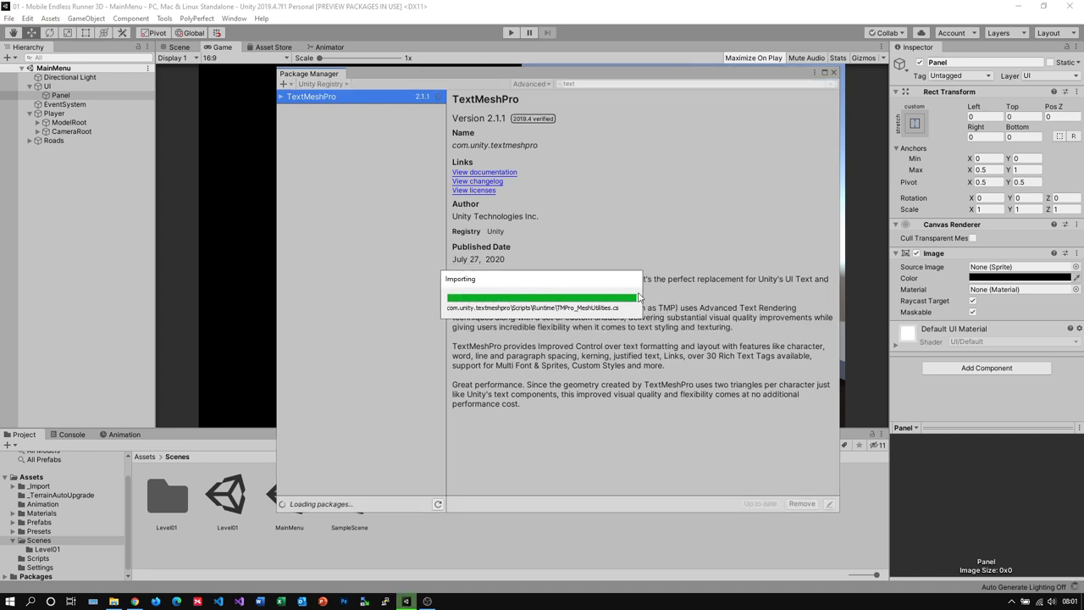
left_click(835, 73)
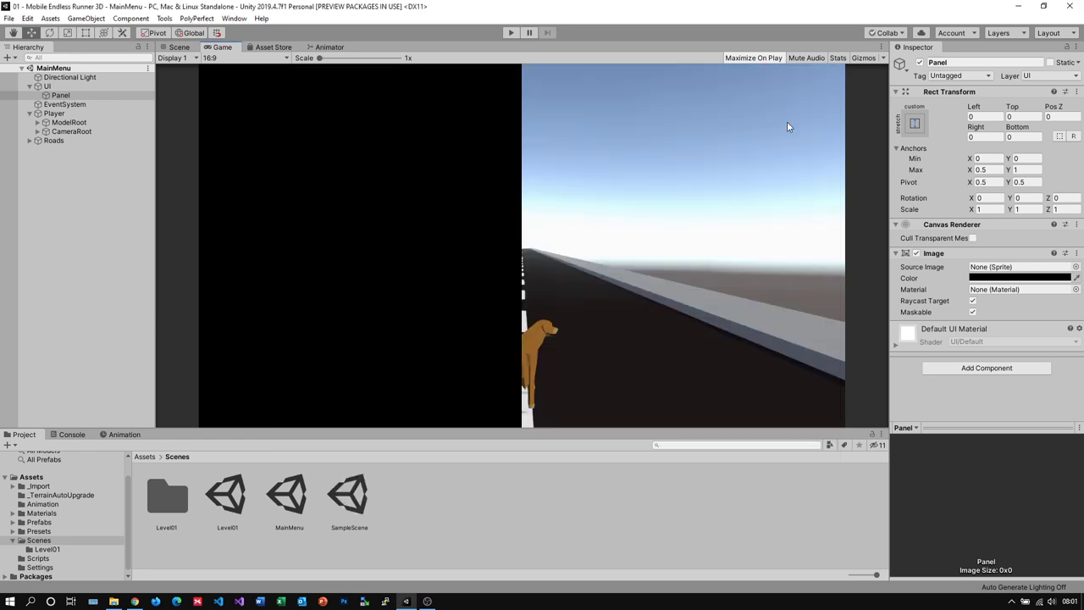
Add a TextMeshPro button as a child of the Panel and import the TMP Essentials.
right_click(62, 97)
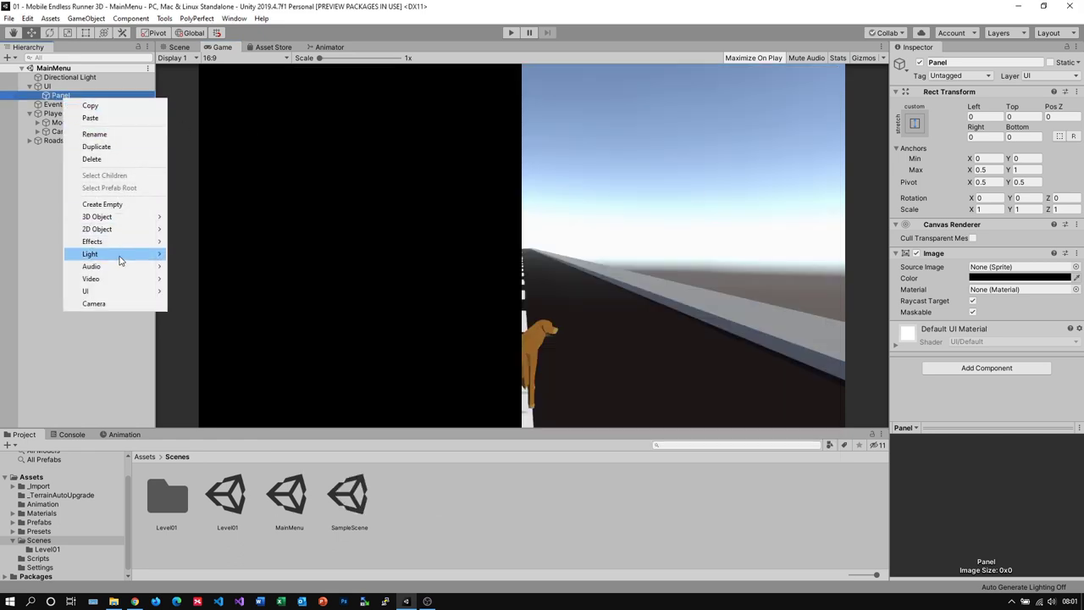
mouse_move(122, 291)
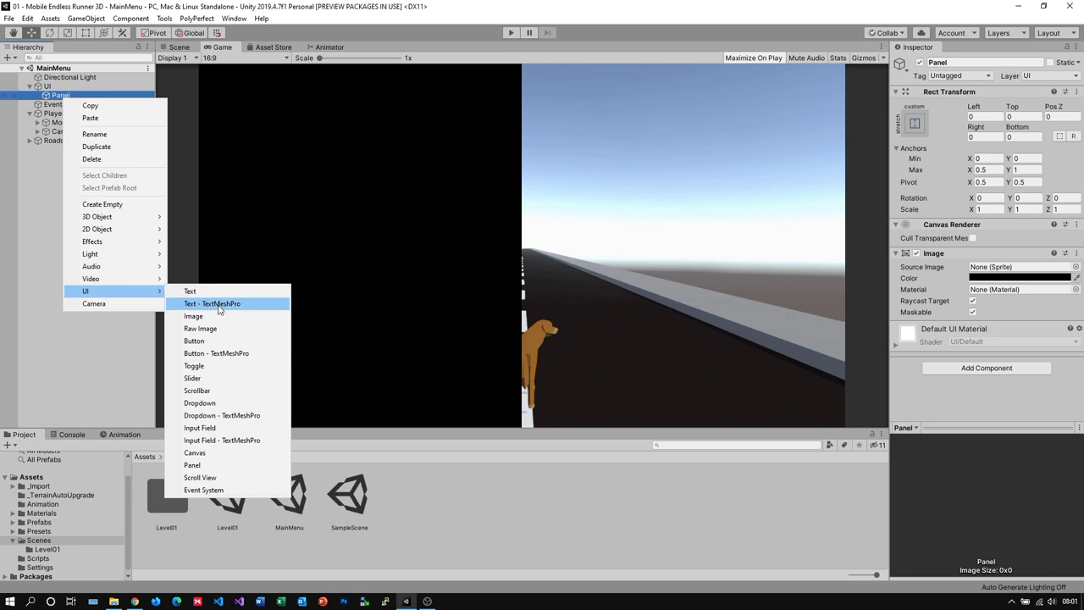
left_click(214, 354)
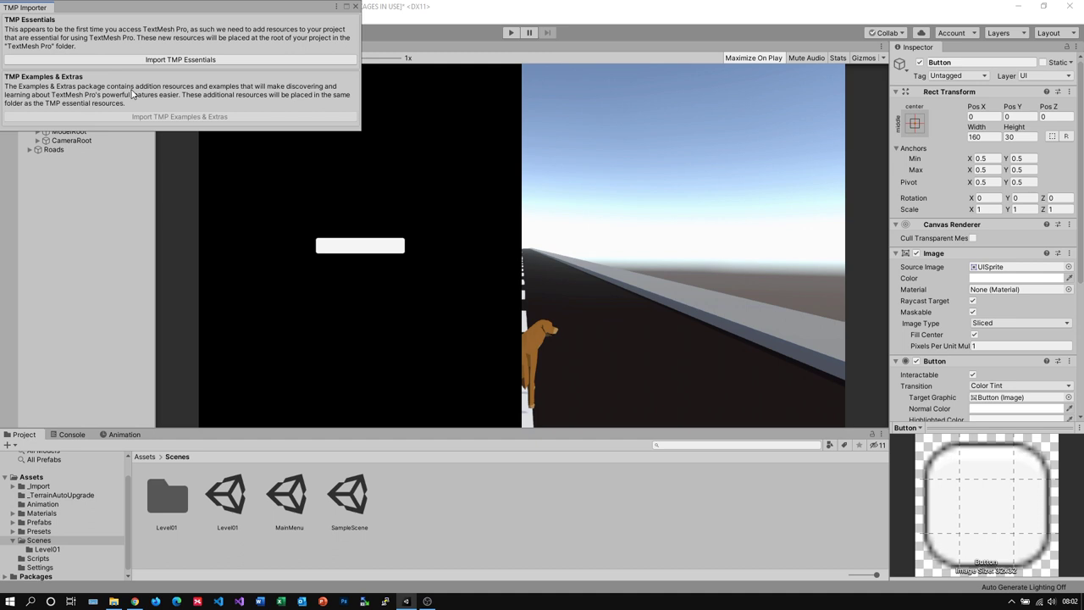
left_click(181, 59)
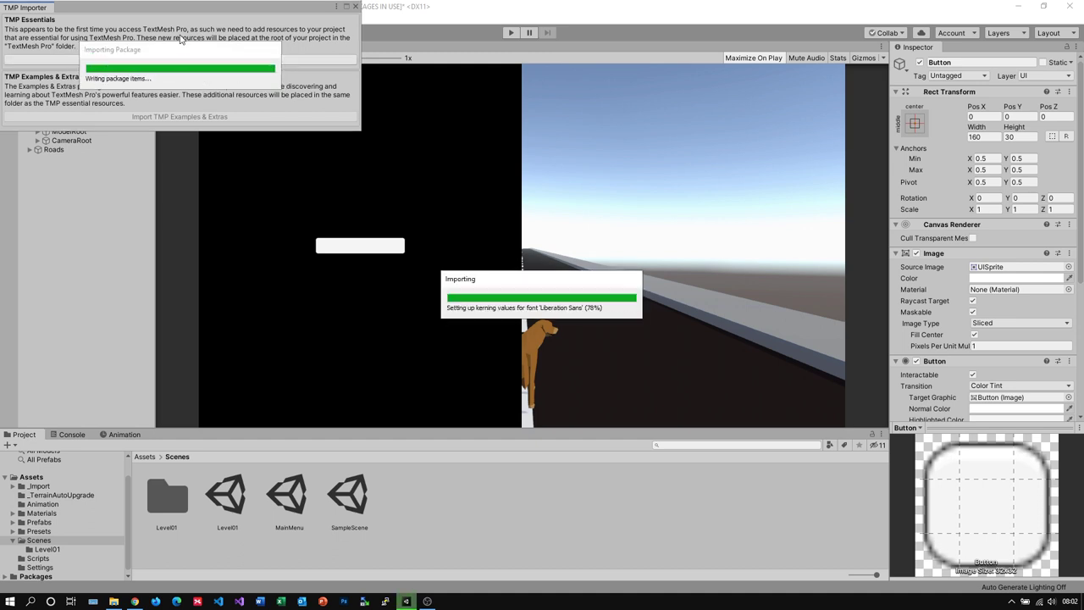
left_click(355, 7)
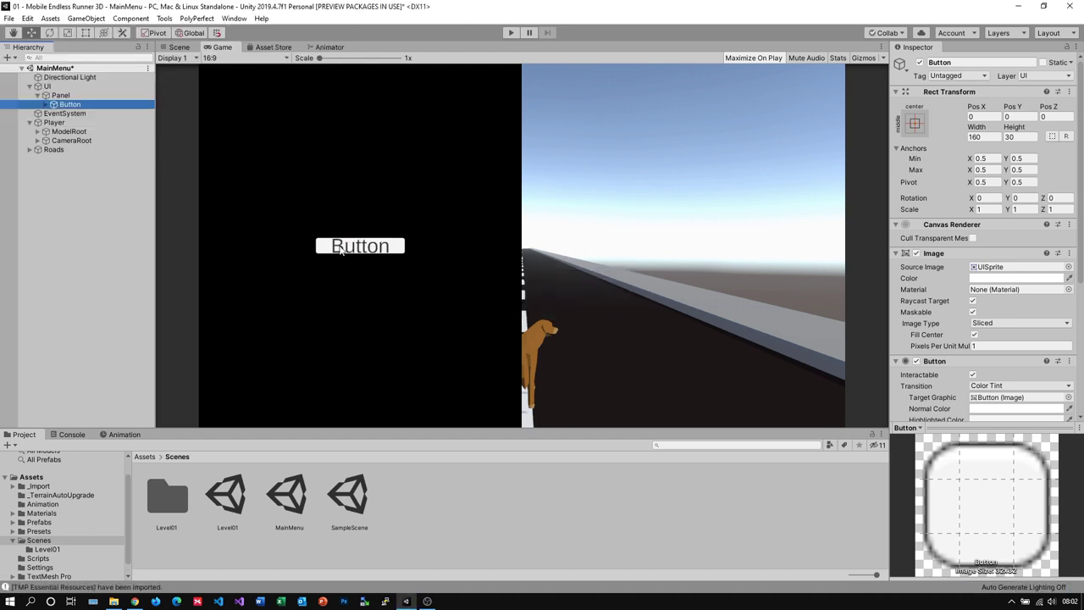
Rename the new button to PlayButton and set its child text to "Play".
key("F2")
key("Home")
type("Play")
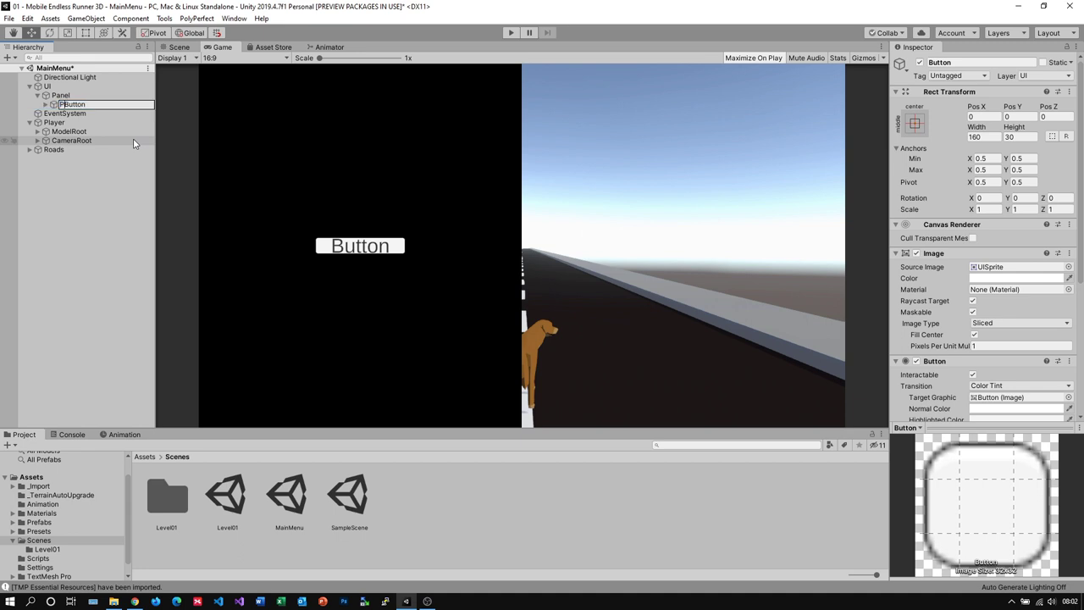
key("Return")
left_click(46, 105)
left_click(61, 113)
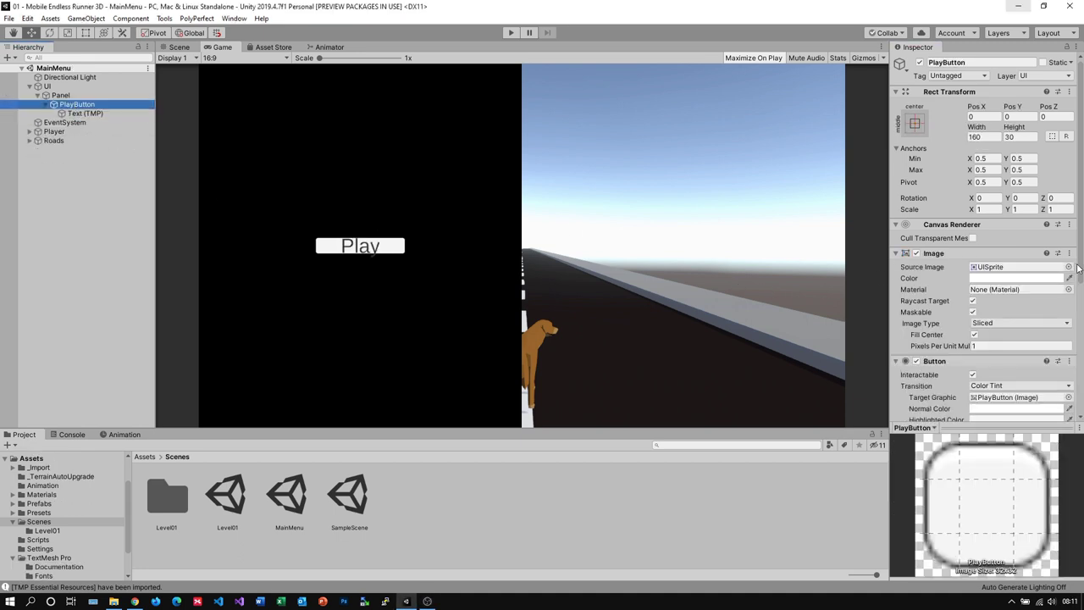
Set the source image of the PlayButton to None.
left_click(1069, 267)
scroll(805, 254, "up", 10)
left_click(751, 145)
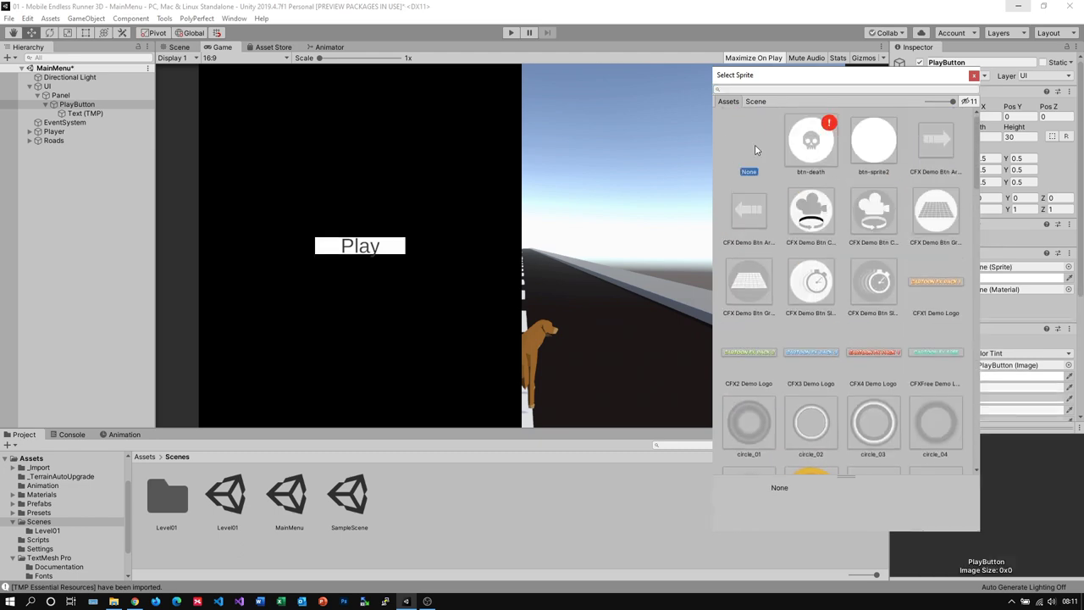
left_click(974, 76)
Check which font assets are available for the PlayButton's text.
left_click(84, 112)
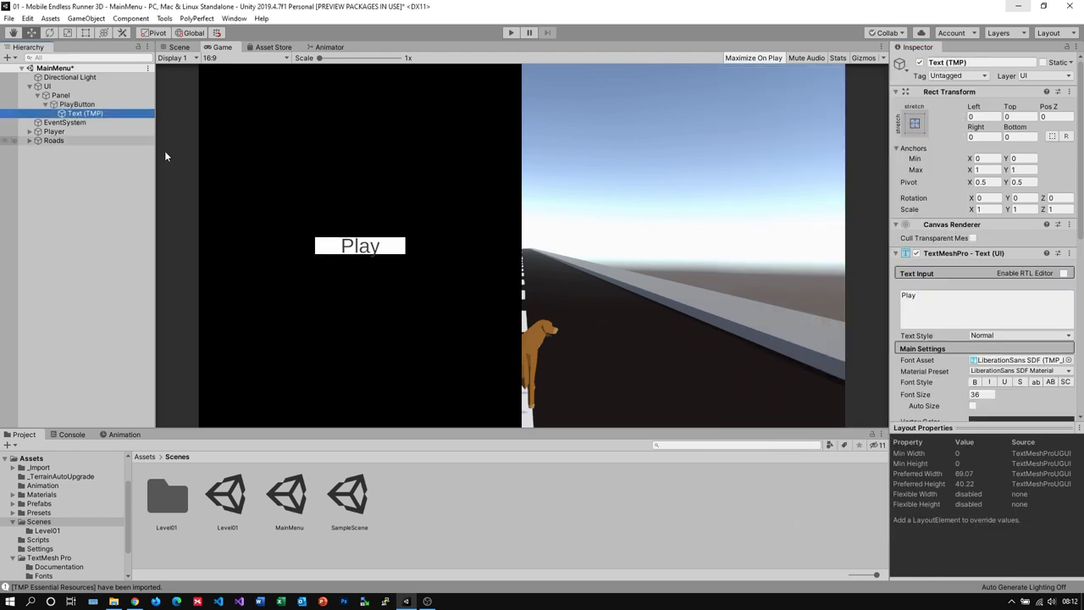
scroll(983, 254, "down", 5)
scroll(945, 253, "up", 3)
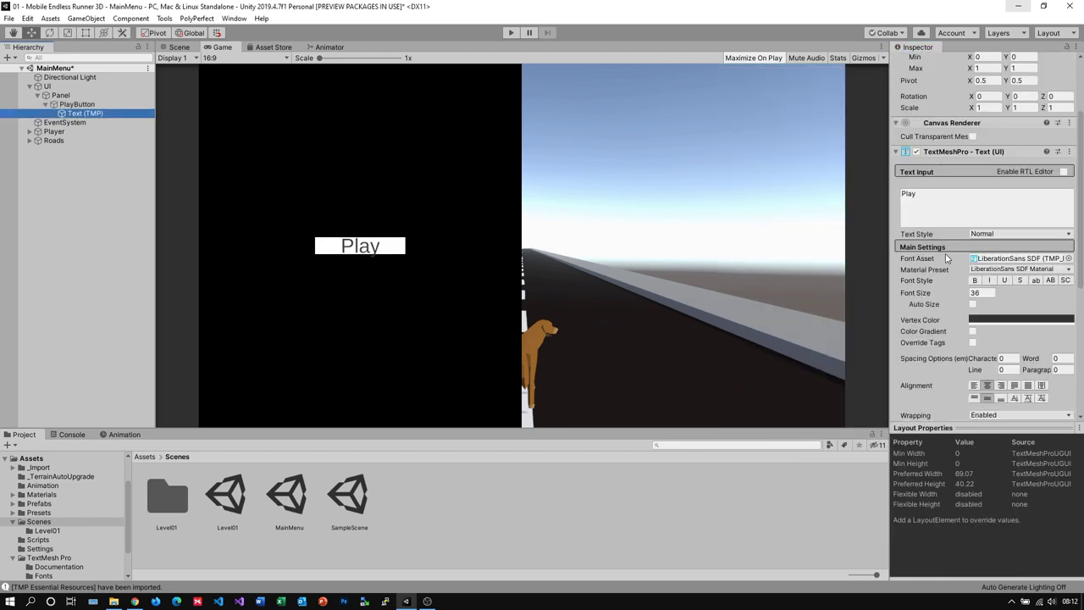
left_click(1069, 258)
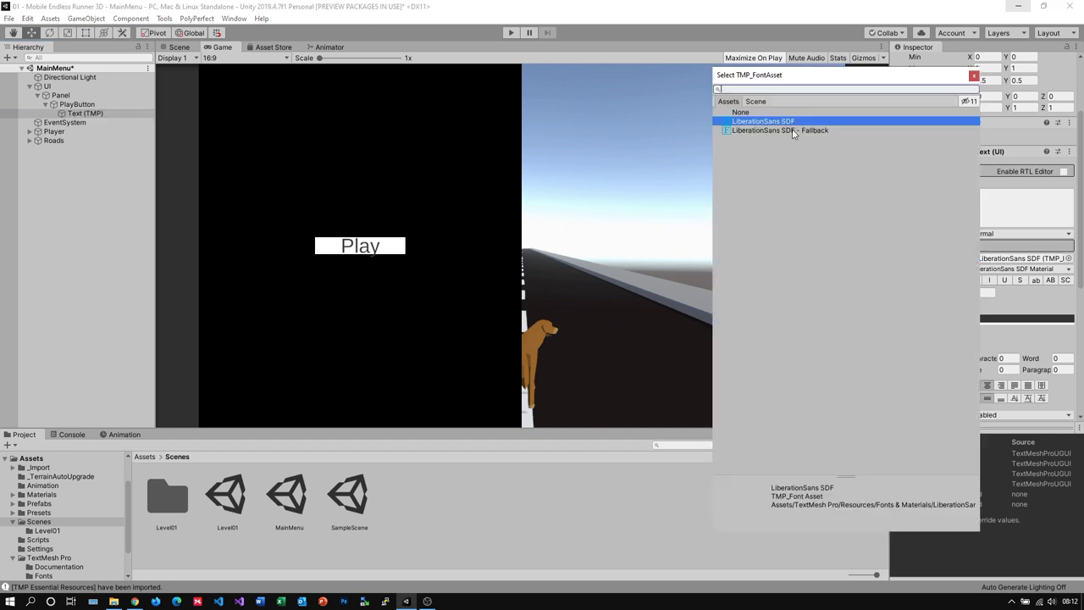
left_click(973, 76)
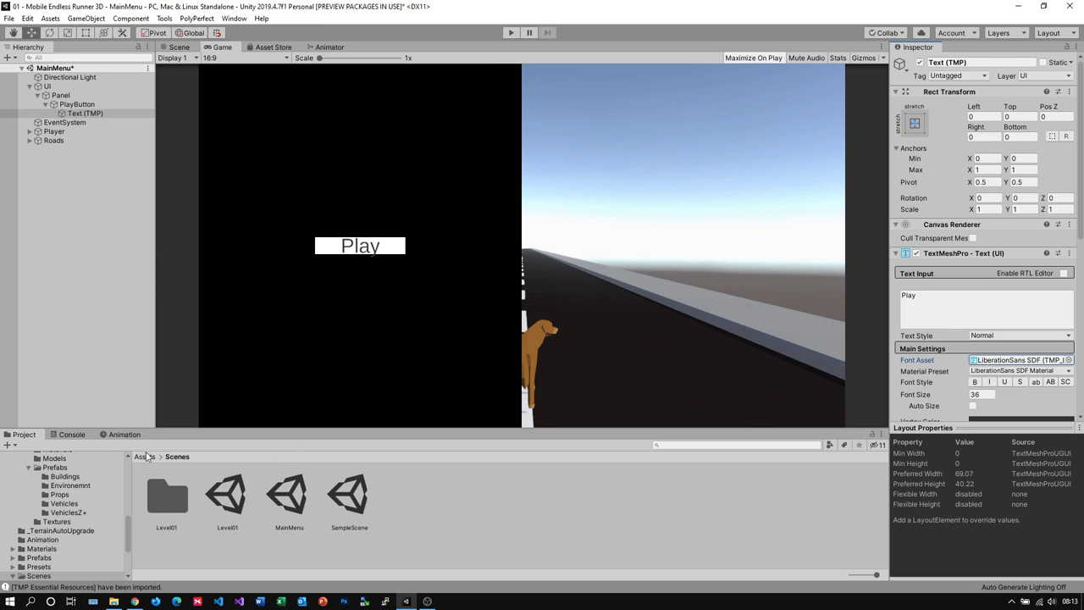
Create a TextMeshPro font asset from the Modak-Regular font in the _Import/_Fonts folder.
left_click(142, 456)
double_click(186, 507)
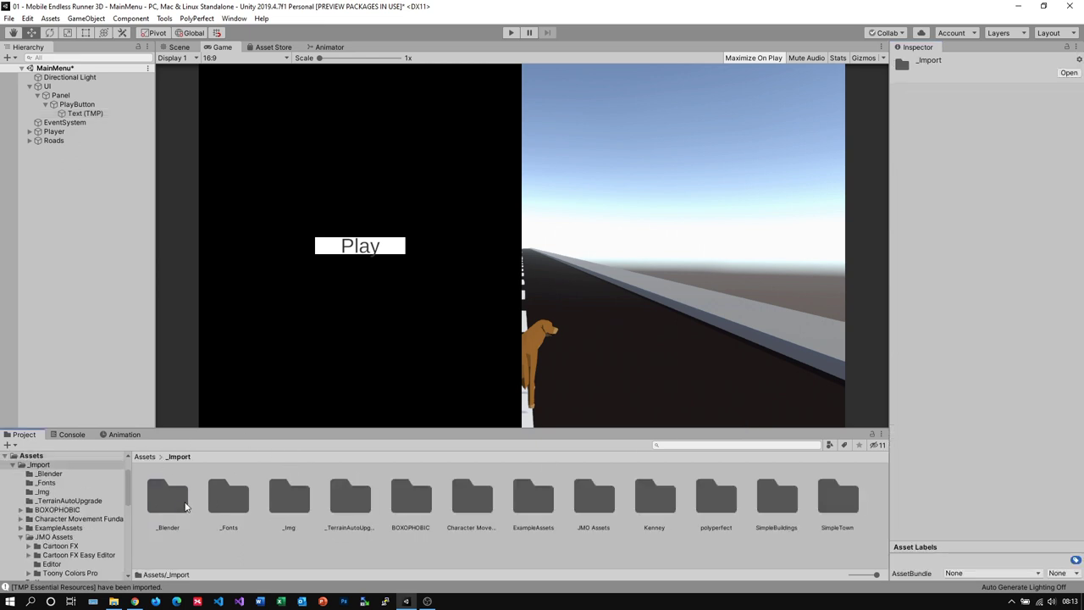
double_click(230, 503)
left_click(232, 506)
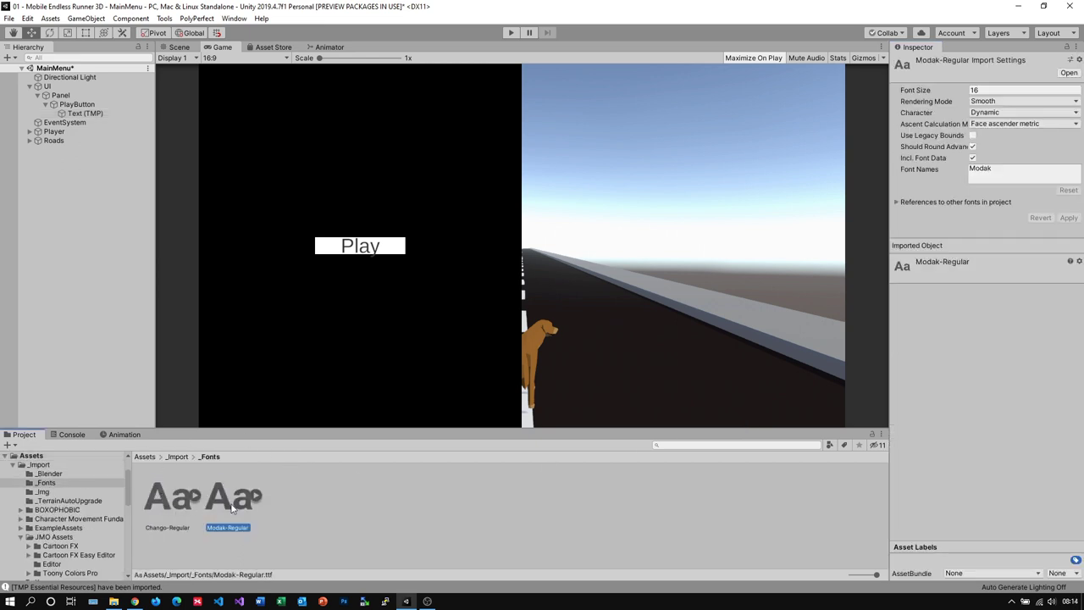
right_click(239, 503)
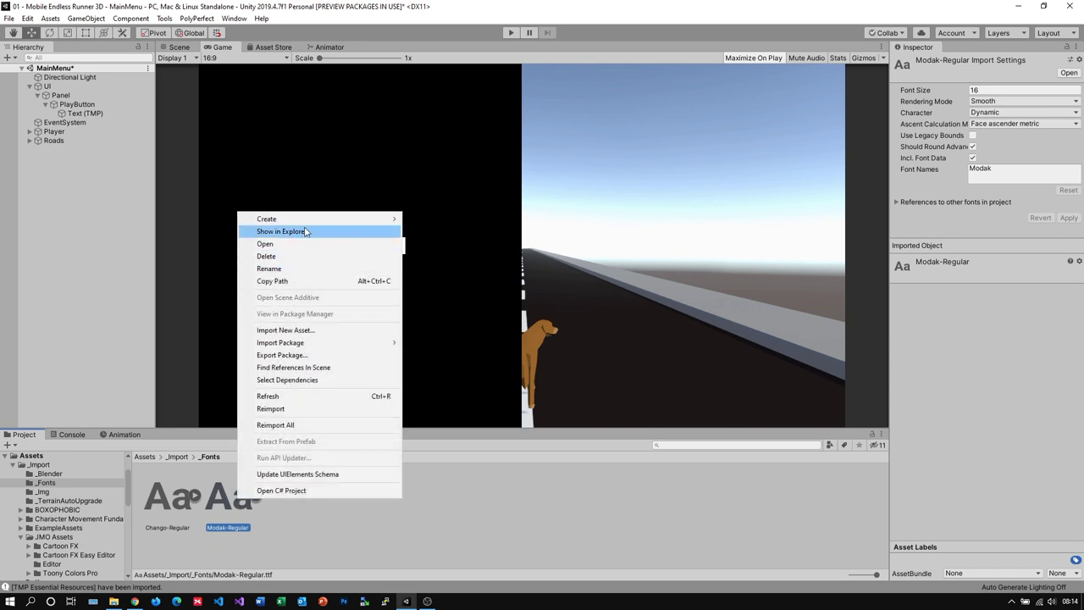
mouse_move(313, 221)
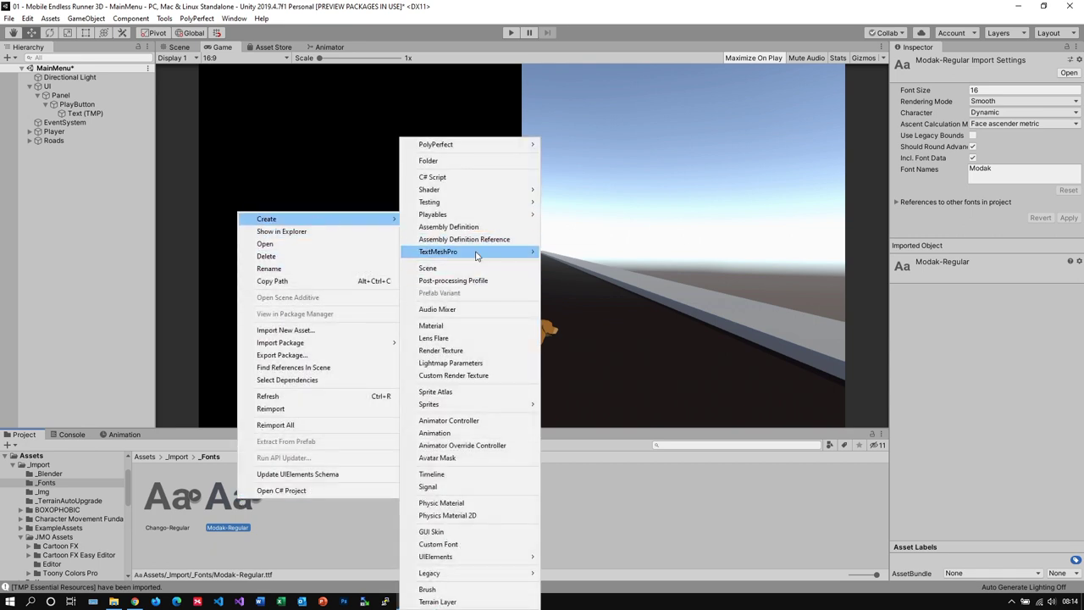
mouse_move(479, 252)
left_click(599, 254)
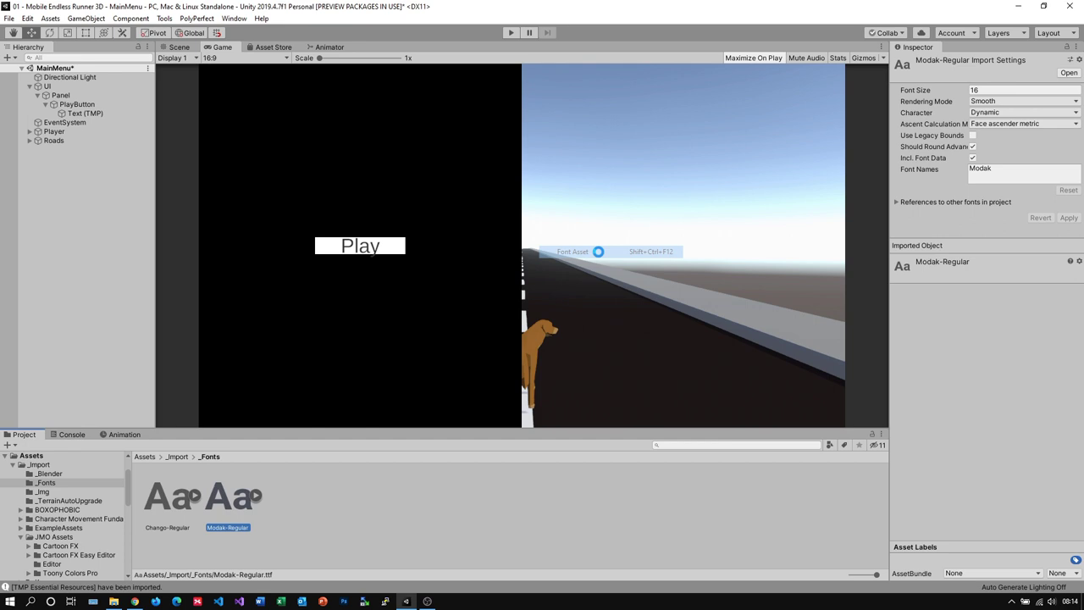
Assign Modak-Regular SDF as the font asset of the PlayButton's text.
left_click(79, 113)
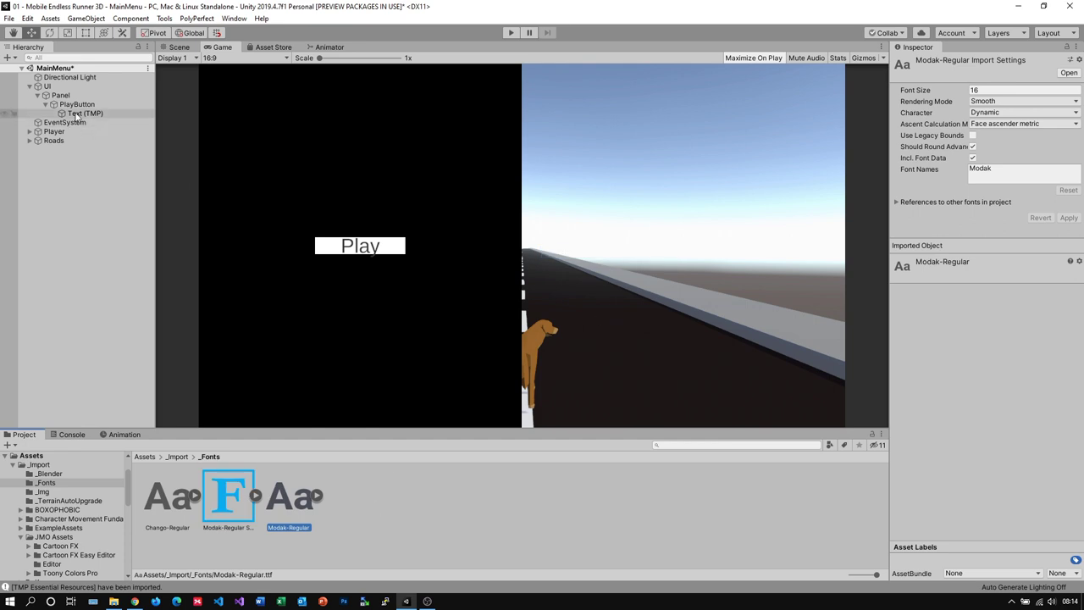
left_click(1069, 360)
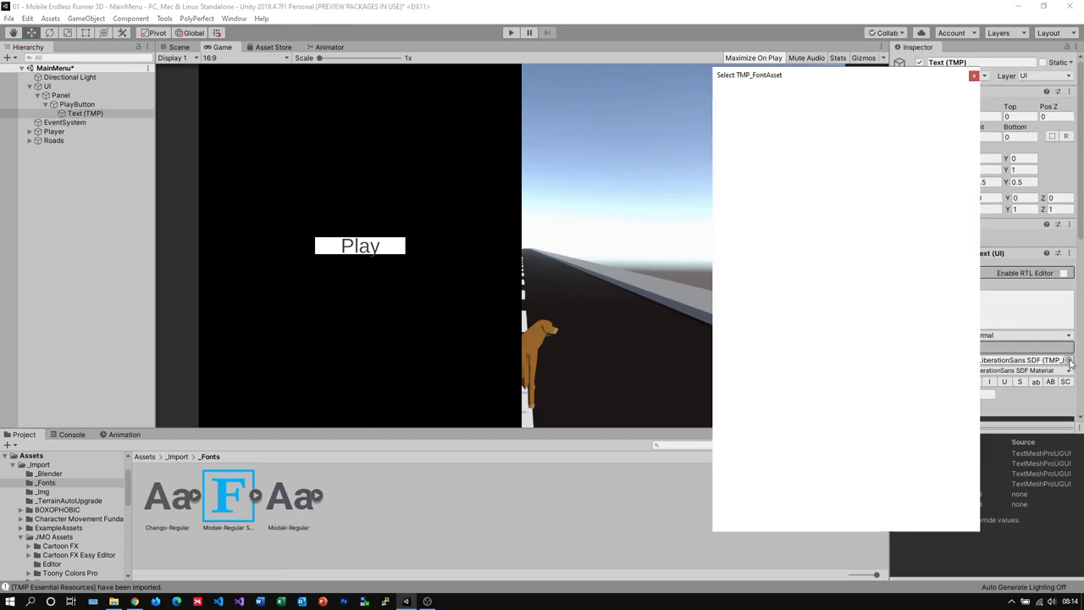
left_click(761, 140)
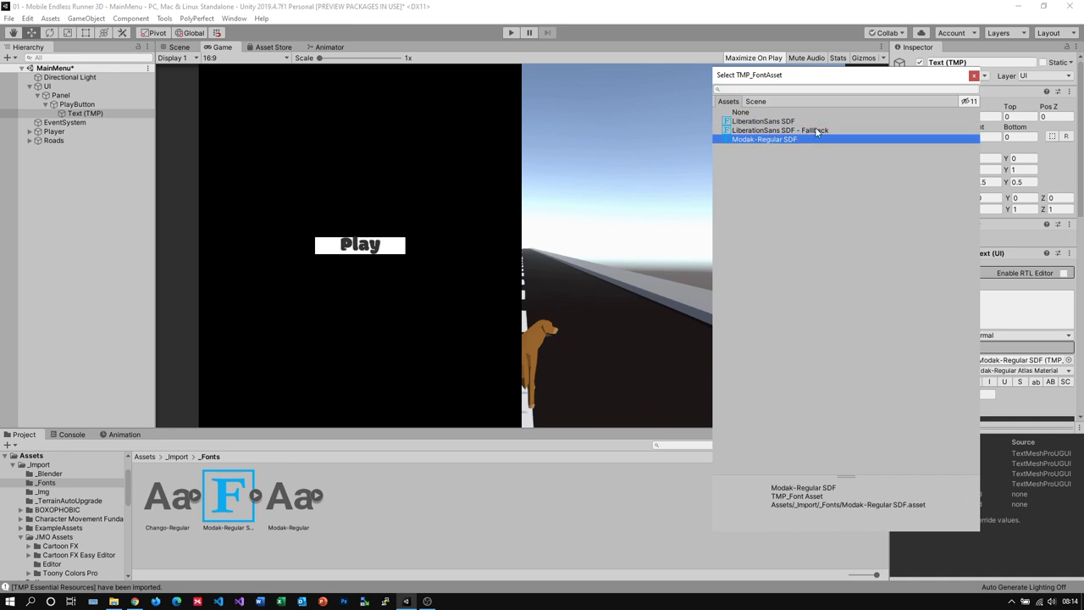
left_click(975, 78)
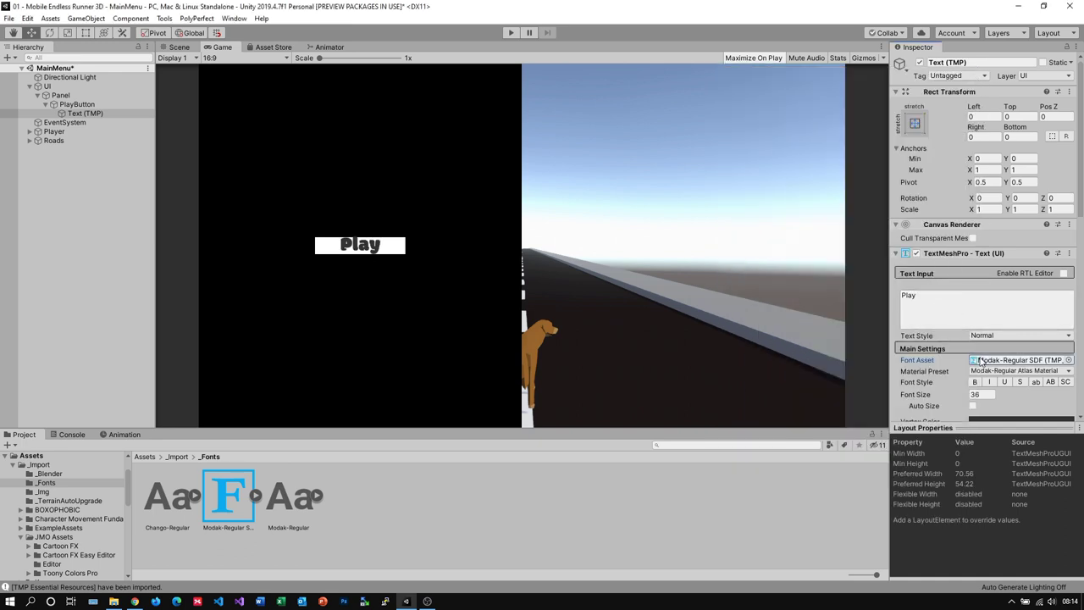
Increase the font size of the PlayButton's text to 75, trying 50 and 60 on the way.
left_click(983, 395)
type("50")
left_click_drag(982, 394, 919, 412)
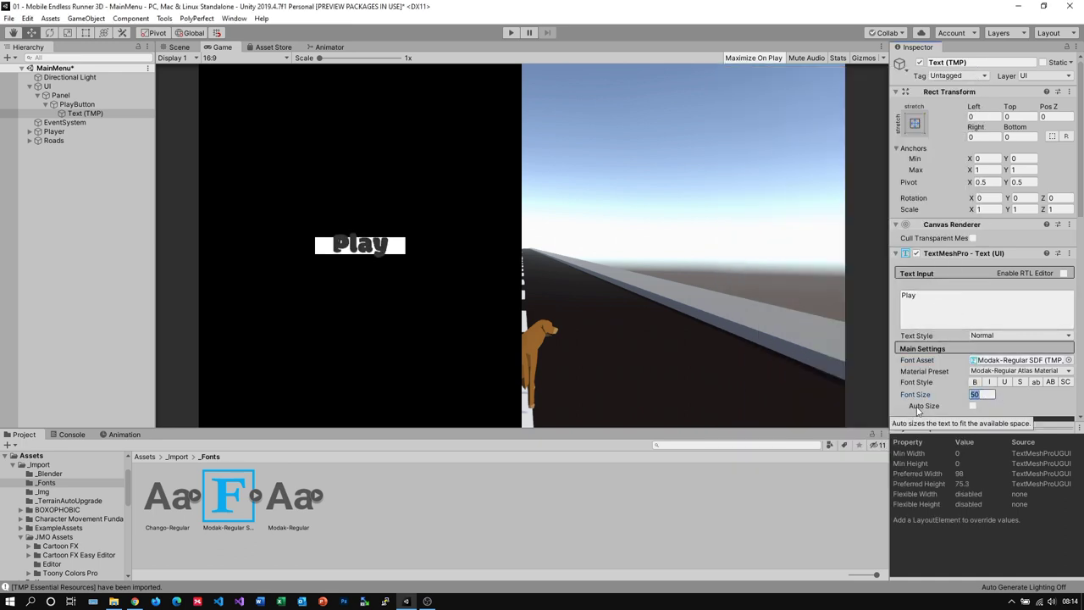
type("60")
type("75")
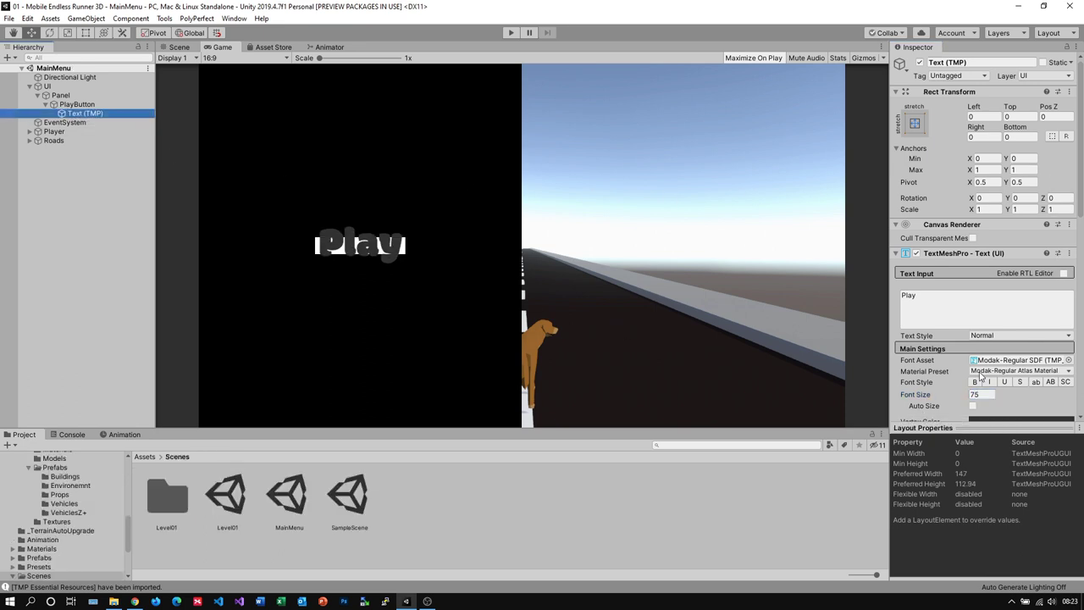
Set the alpha of the PlayButton's normal and highlighted colors to 0.
scroll(980, 377, "down", 3)
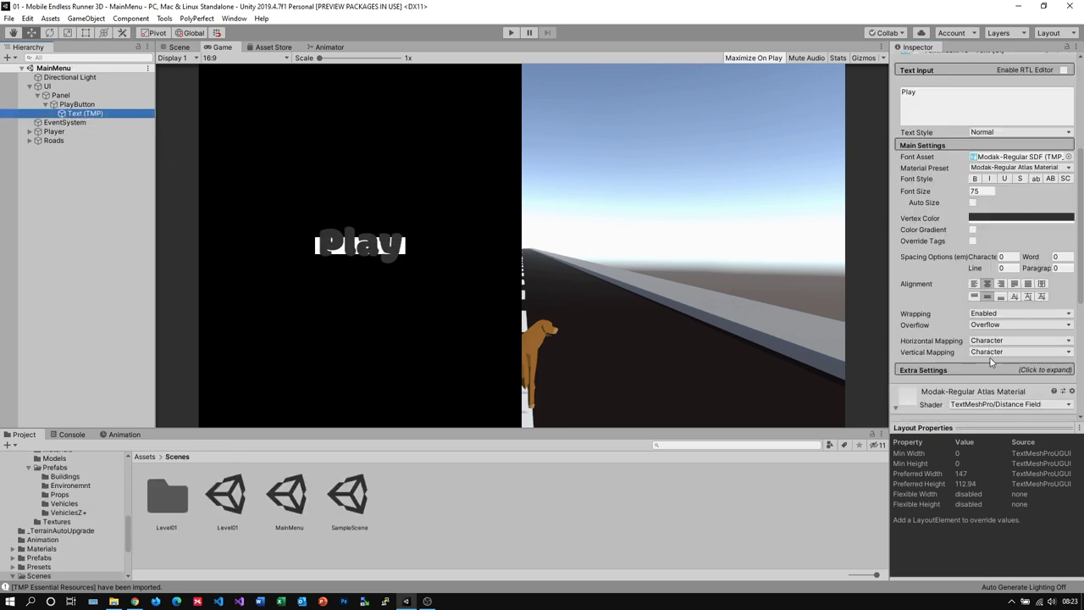
left_click(76, 104)
left_click(1016, 195)
left_click(112, 238)
type("0")
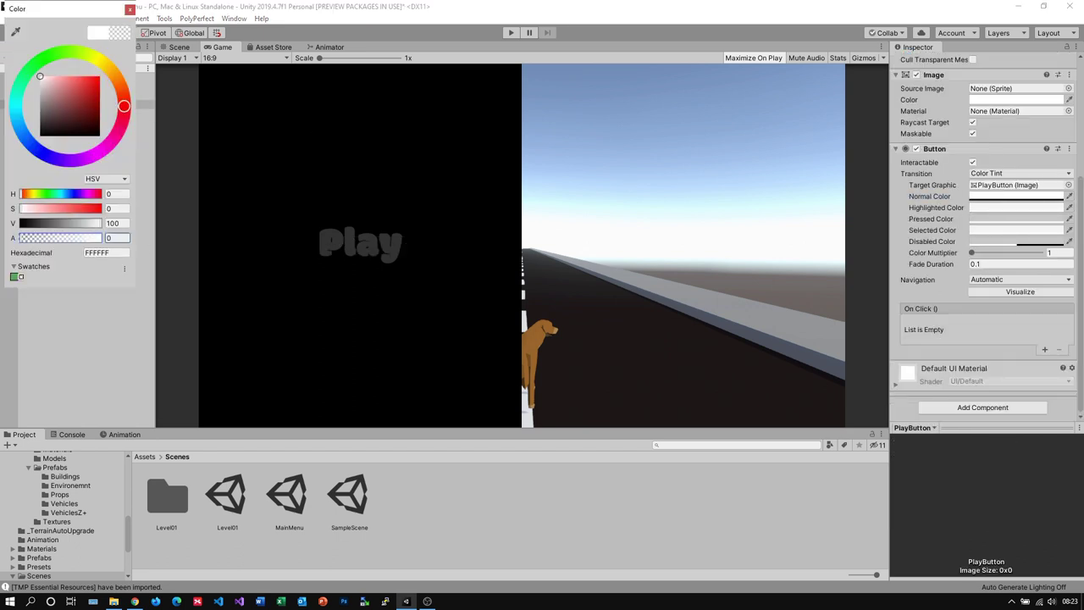
left_click(129, 9)
left_click(1016, 208)
left_click(111, 237)
type("0")
Set the alpha of the PlayButton's pressed, selected and disabled colors to 0.
left_click(993, 219)
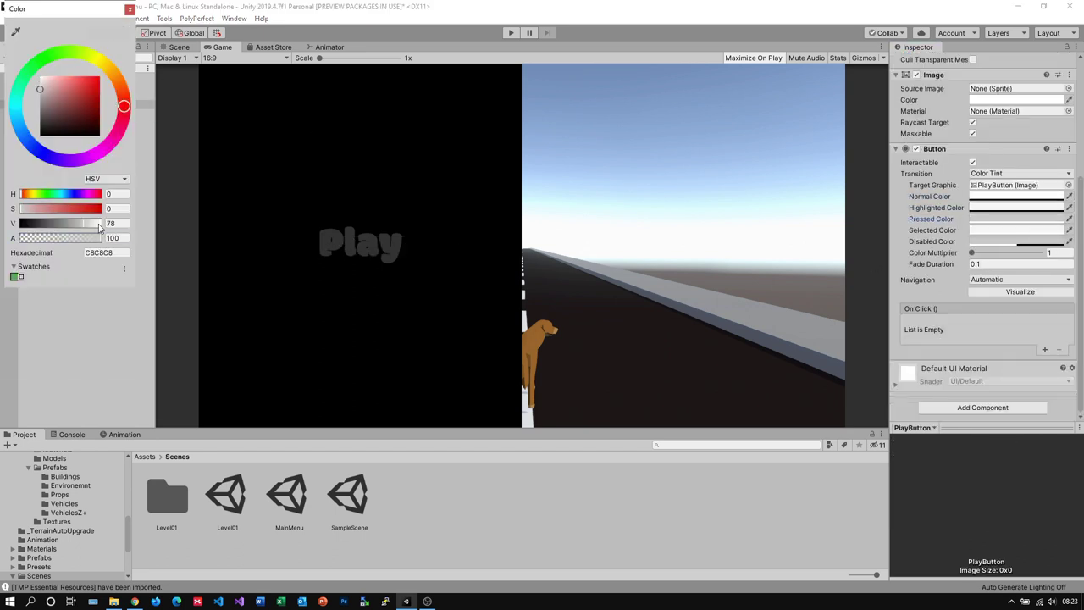
left_click_drag(99, 238, 17, 240)
left_click(989, 230)
left_click(995, 242)
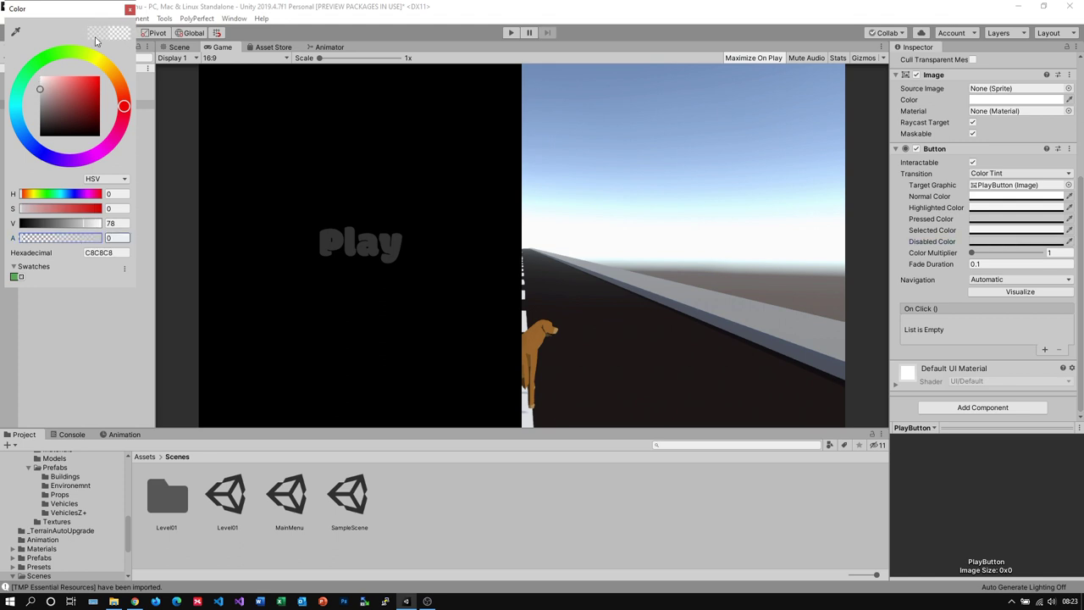
left_click(130, 9)
Change the vertex color of the PlayButton's text to a golden yellow.
left_click(84, 113)
left_click(1000, 242)
left_click(104, 64)
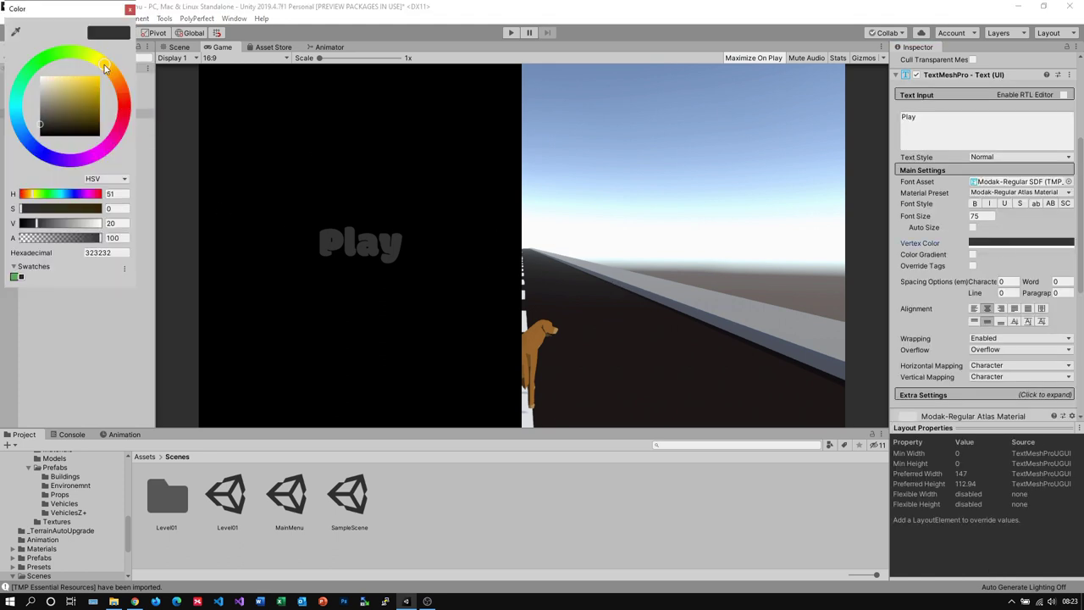
left_click(87, 86)
left_click(90, 84)
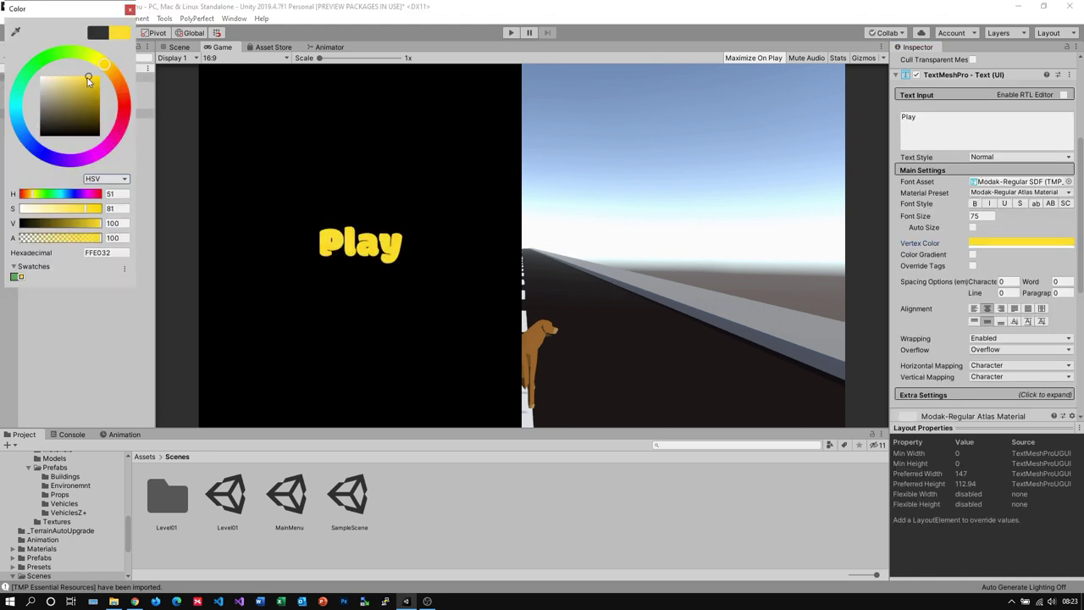
left_click(130, 9)
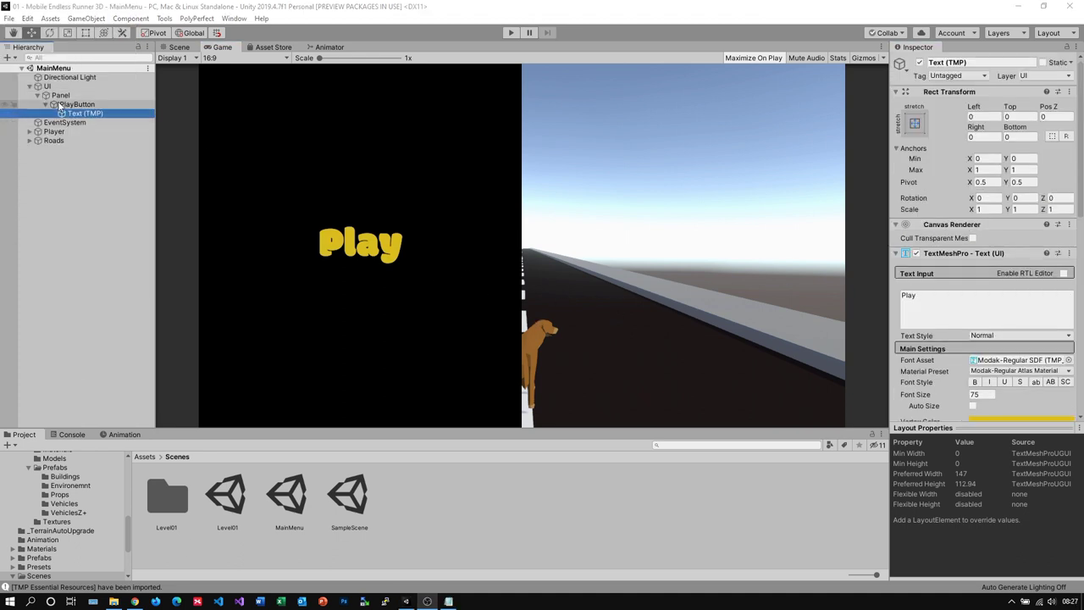
Duplicate the PlayButton within the Panel and rename the copy CharButton.
left_click(45, 105)
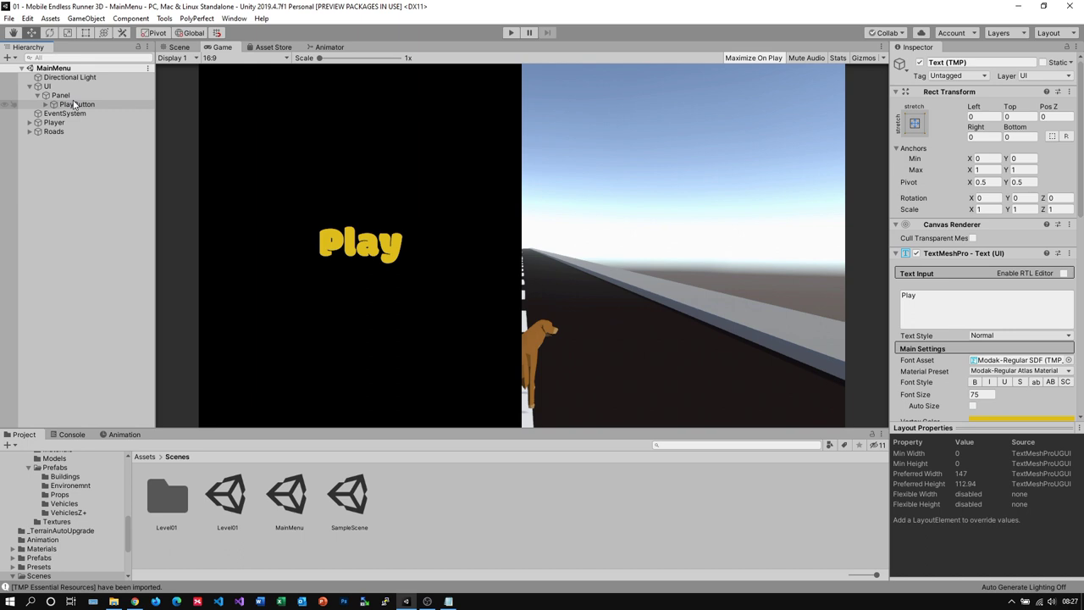
left_click(74, 104)
key("ctrl+d")
key("F2")
type("Ch")
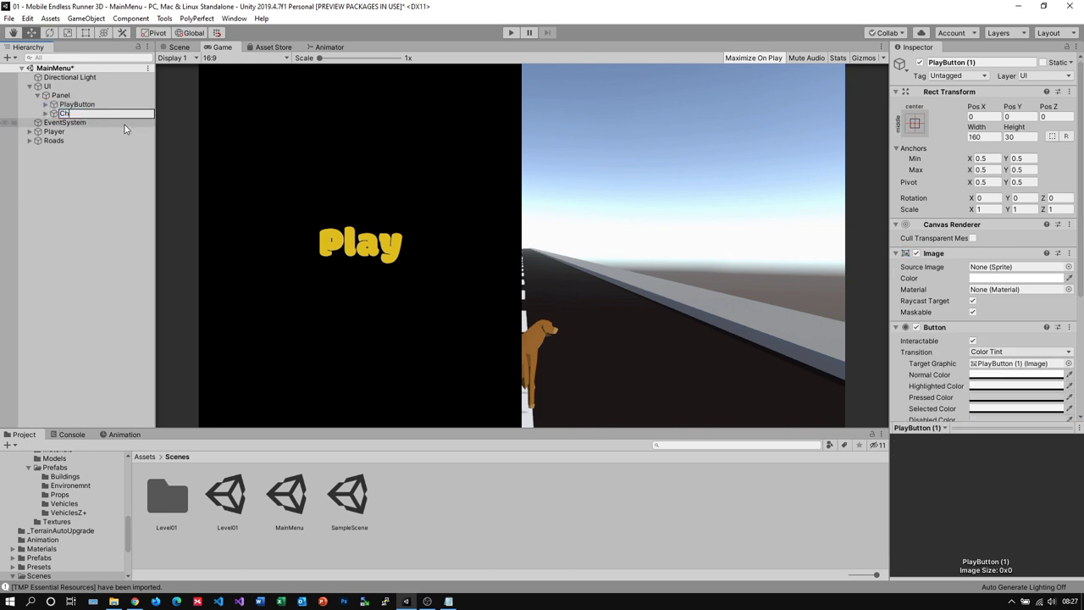
type("arButton")
key("Return")
scroll(999, 295, "down", 5)
scroll(1000, 296, "up", 5)
scroll(999, 296, "down", 5)
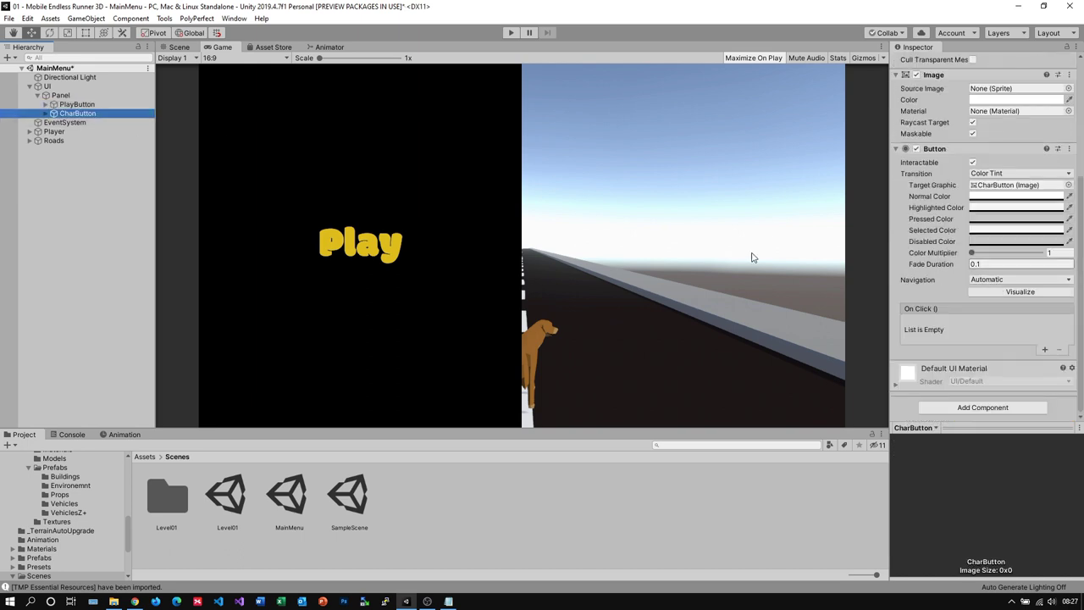
Change the CharButton's child text to "Character".
left_click(45, 114)
left_click(85, 122)
left_click(923, 121)
type("Char")
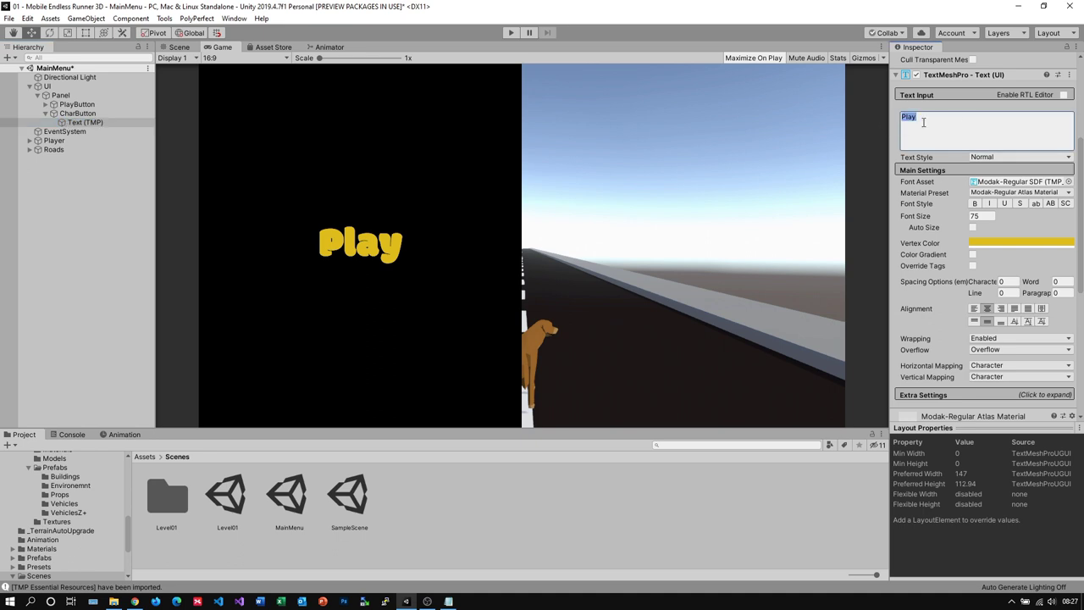
type("acter")
Set the width of both the CharButton and the PlayButton to 400.
left_click(77, 113)
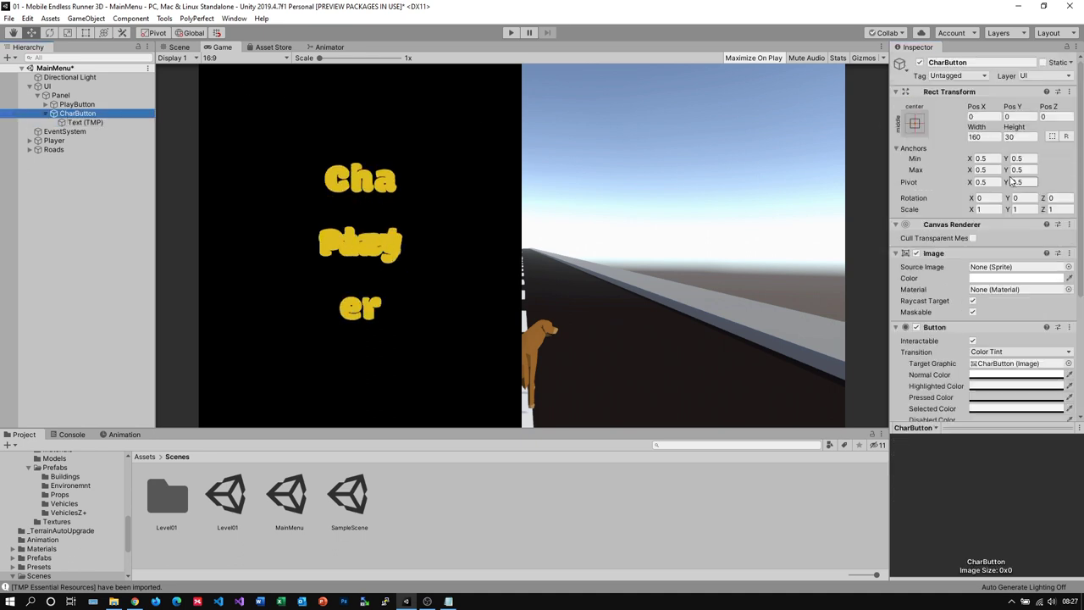
left_click(982, 137)
type("240")
key("Delete")
type("4")
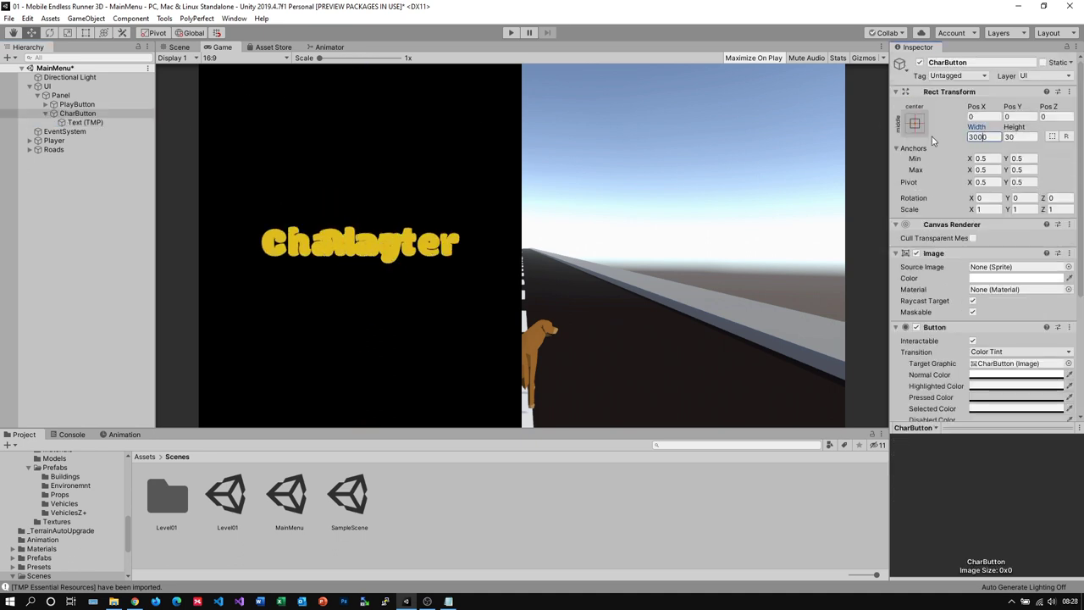
key("BackSpace")
type("3")
key("Delete")
type("8")
key("BackSpace")
key("BackSpace")
type("40")
left_click(78, 104)
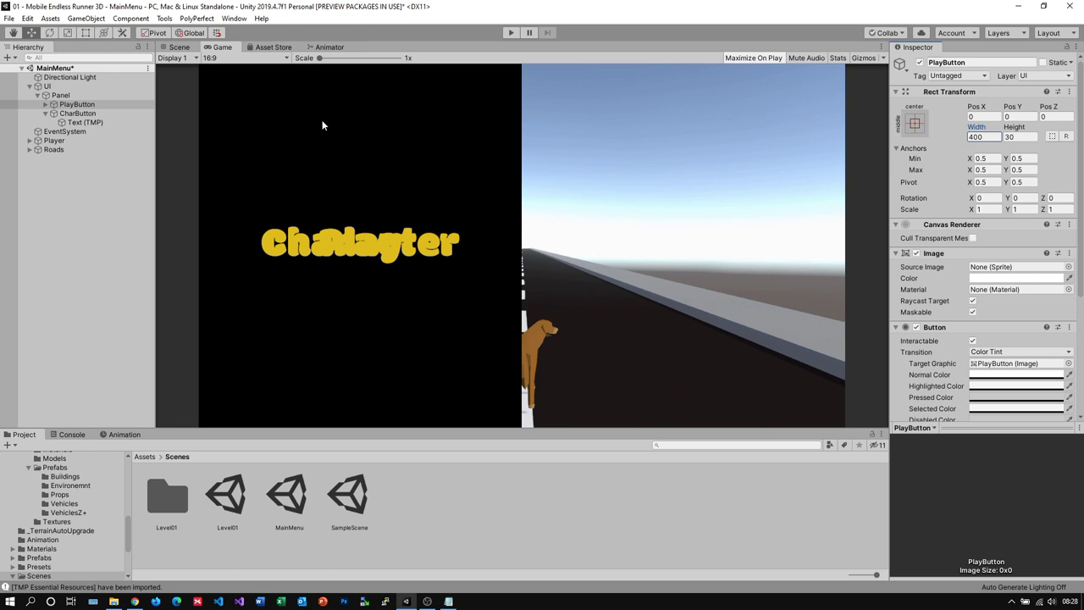
Add a Vertical Layout Group component to the Panel.
left_click(55, 96)
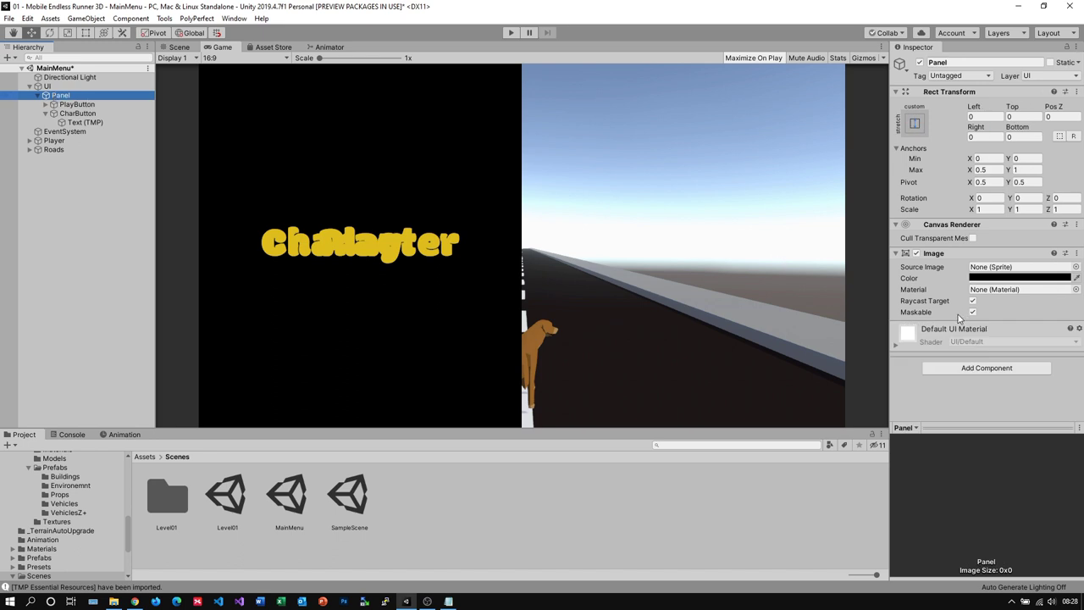
left_click(974, 371)
type("lay")
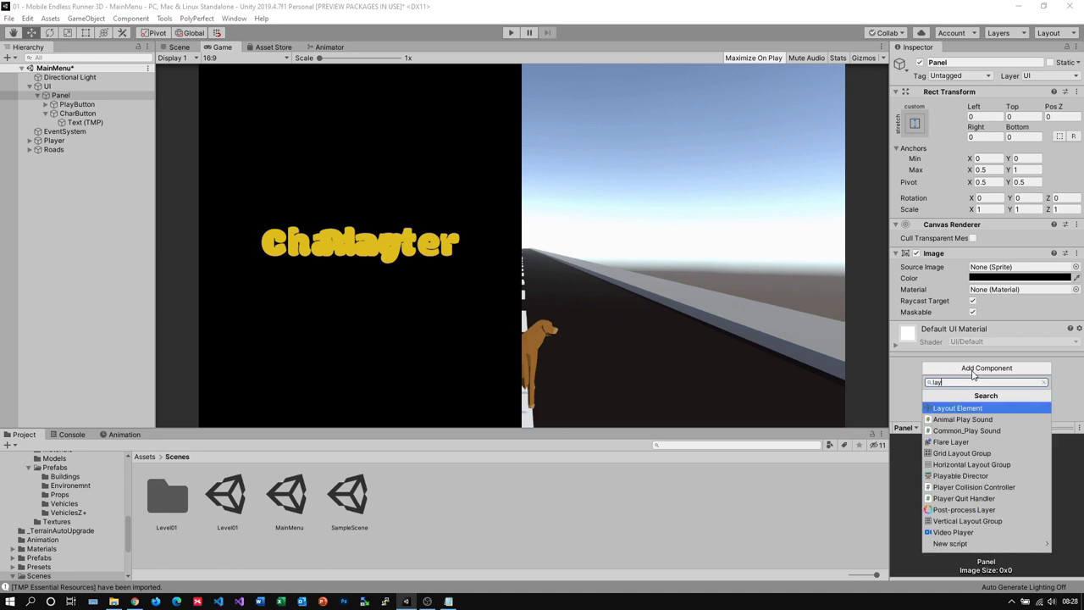
key("BackSpace")
key("BackSpace")
key("BackSpace")
type("ver")
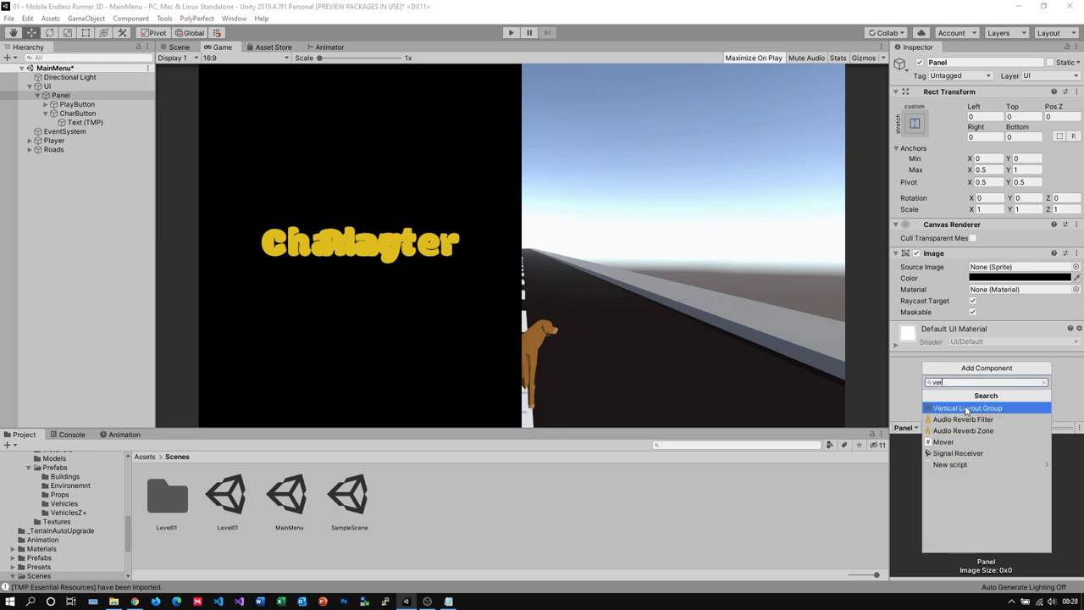
left_click(960, 407)
Try Middle Center as the Panel layout group's child alignment and settle on Middle Right.
scroll(1000, 322, "down", 3)
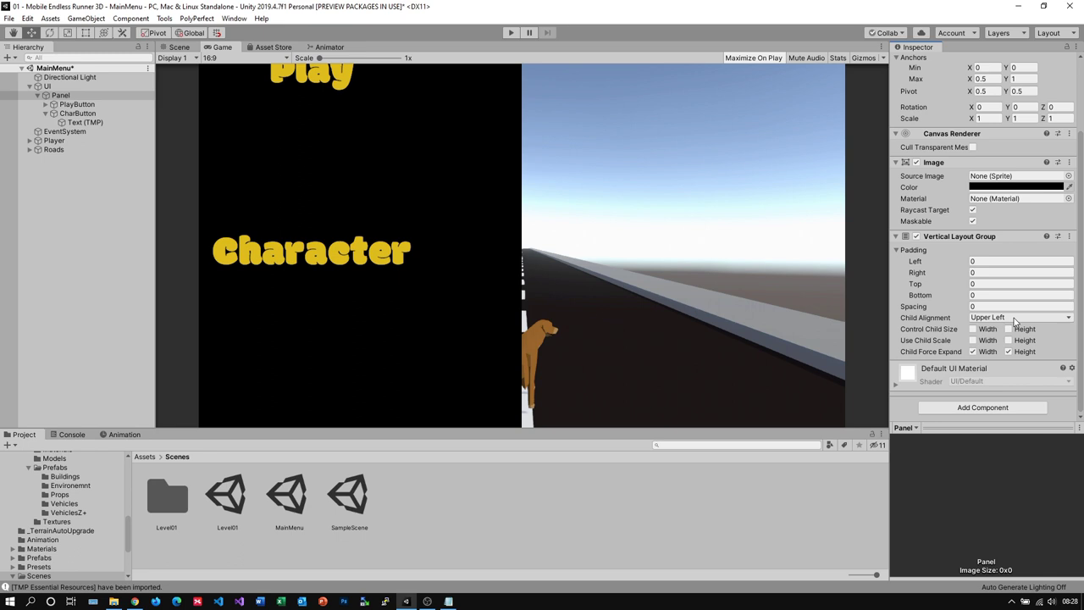
left_click(983, 318)
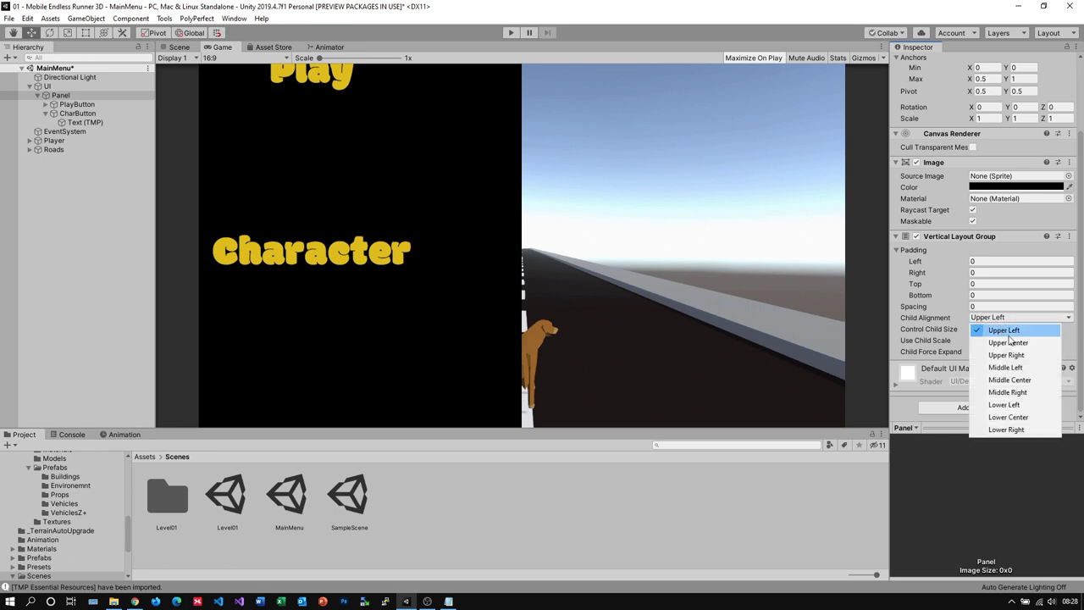
left_click(1009, 381)
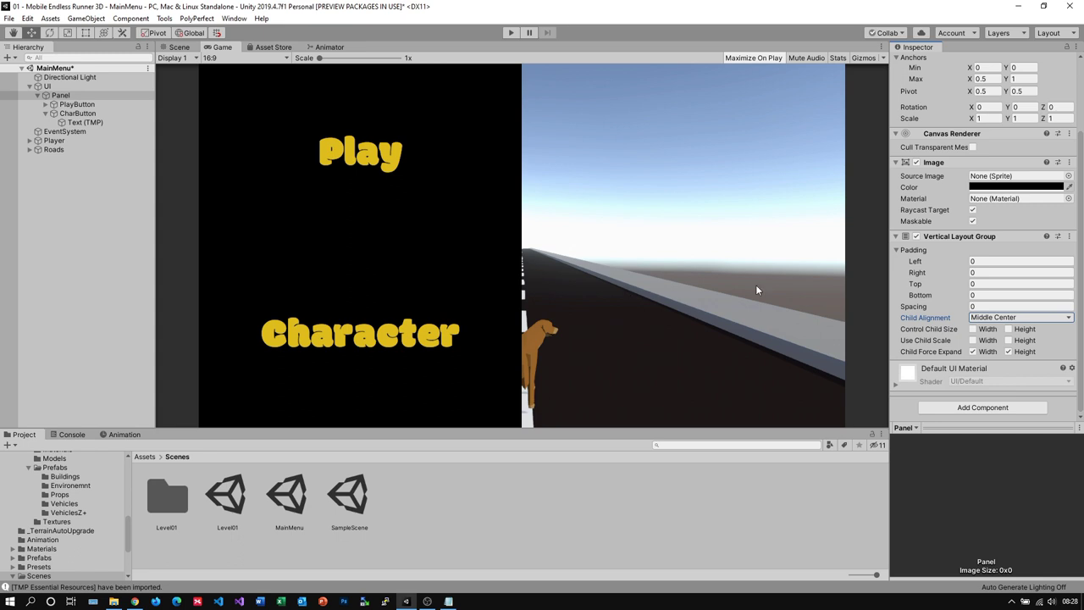
left_click(999, 319)
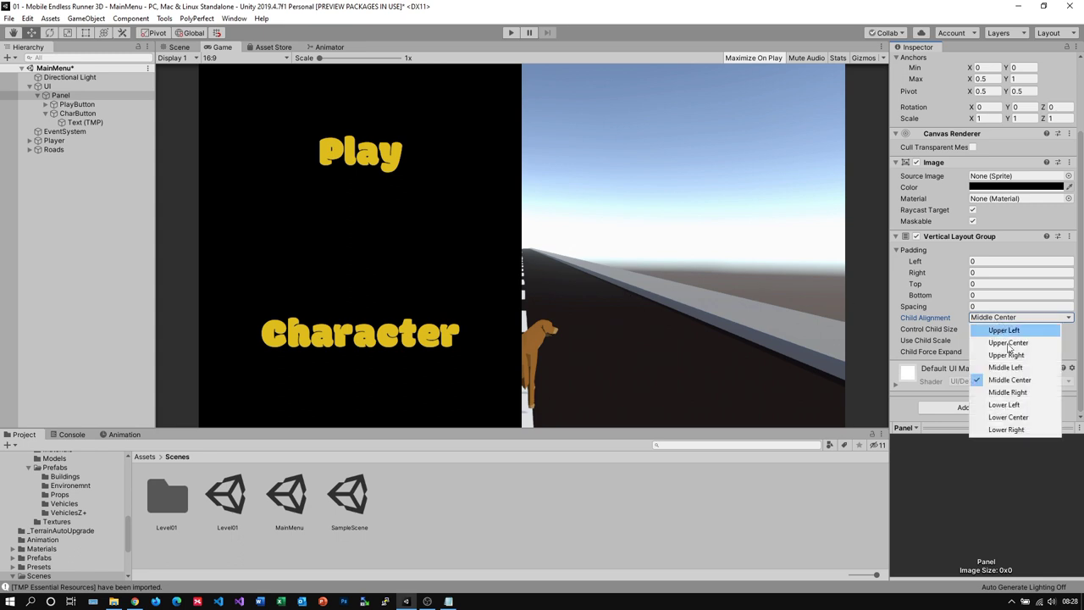
left_click(1022, 393)
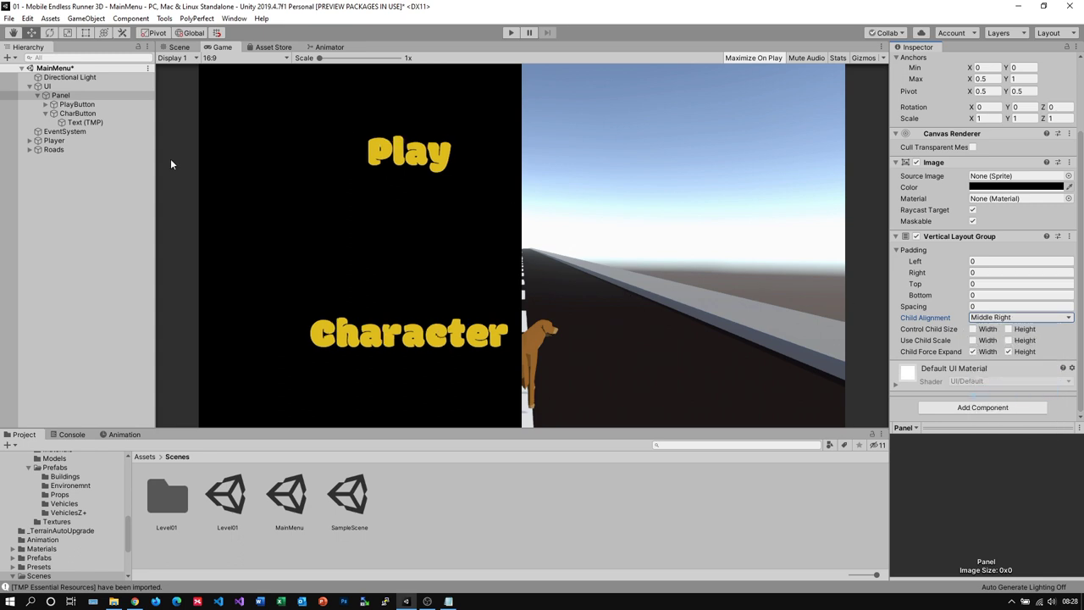
Duplicate the CharButton within the Panel and rename the copy LevelButton.
left_click(77, 113)
key("ctrl+d")
key("F2")
type("Level")
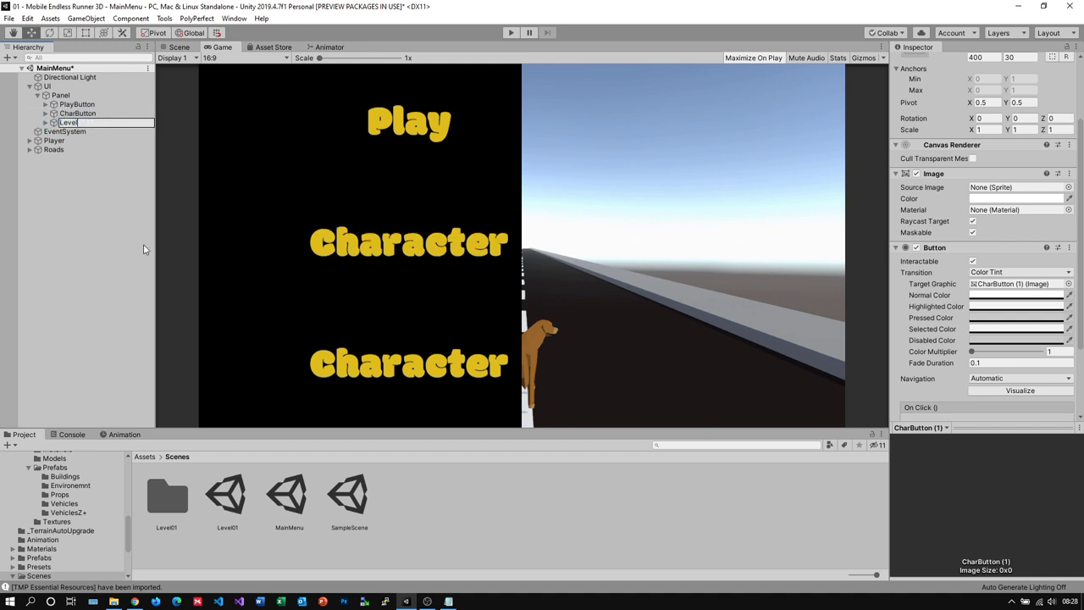
type("Button")
key("Return")
Change the text of the LevelButton's label to "Level".
left_click(46, 123)
left_click(83, 131)
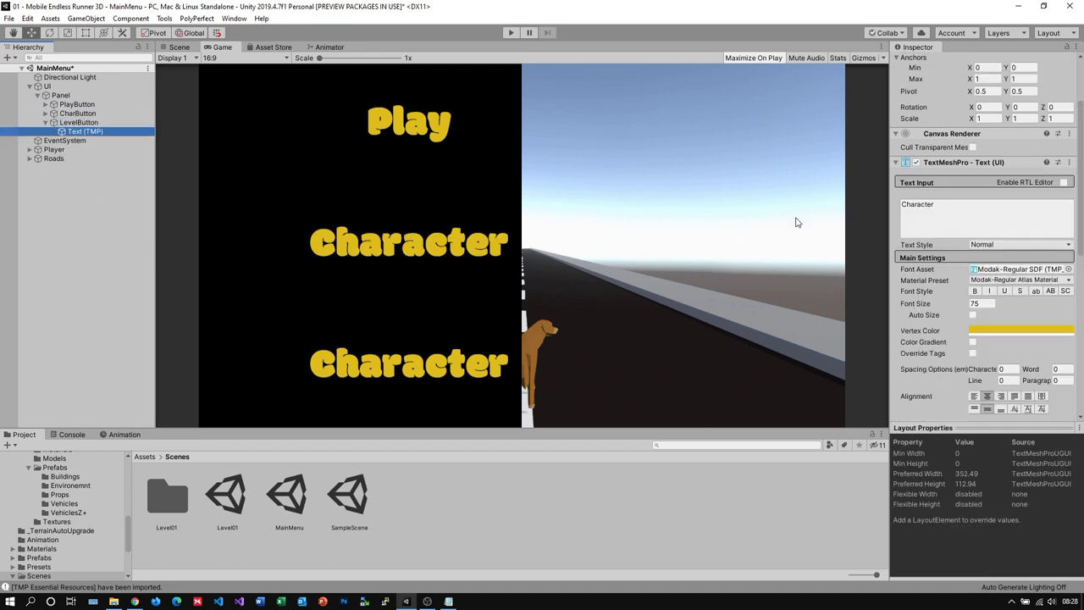
left_click_drag(979, 217, 852, 200)
type("Level")
Duplicate the LevelButton within the Panel and rename the copy ShopButton.
left_click(79, 122)
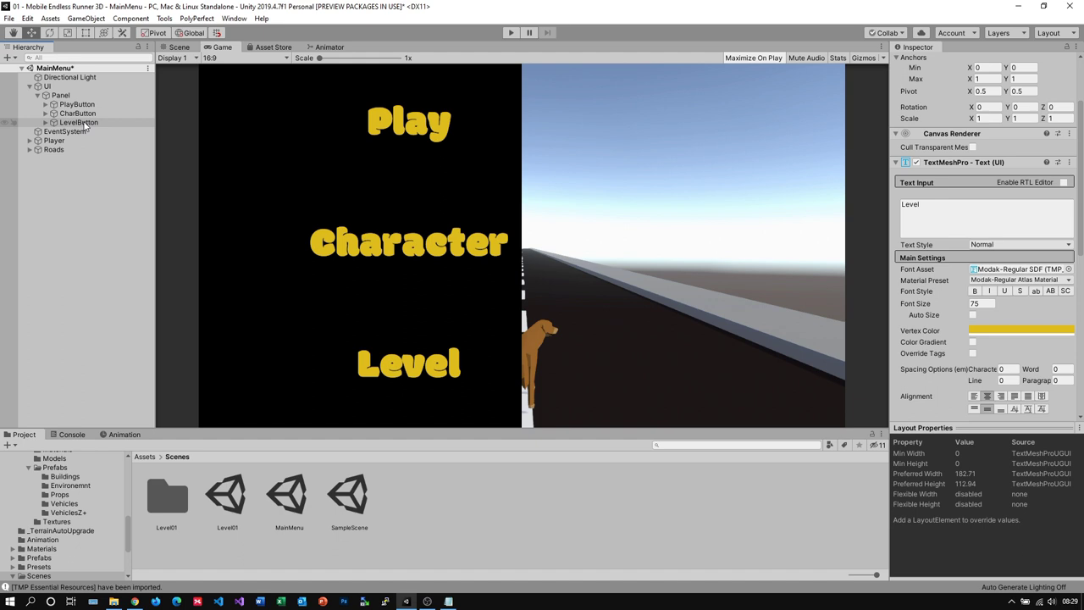
key("ctrl+d")
key("F2")
type("ShopButton")
key("Return")
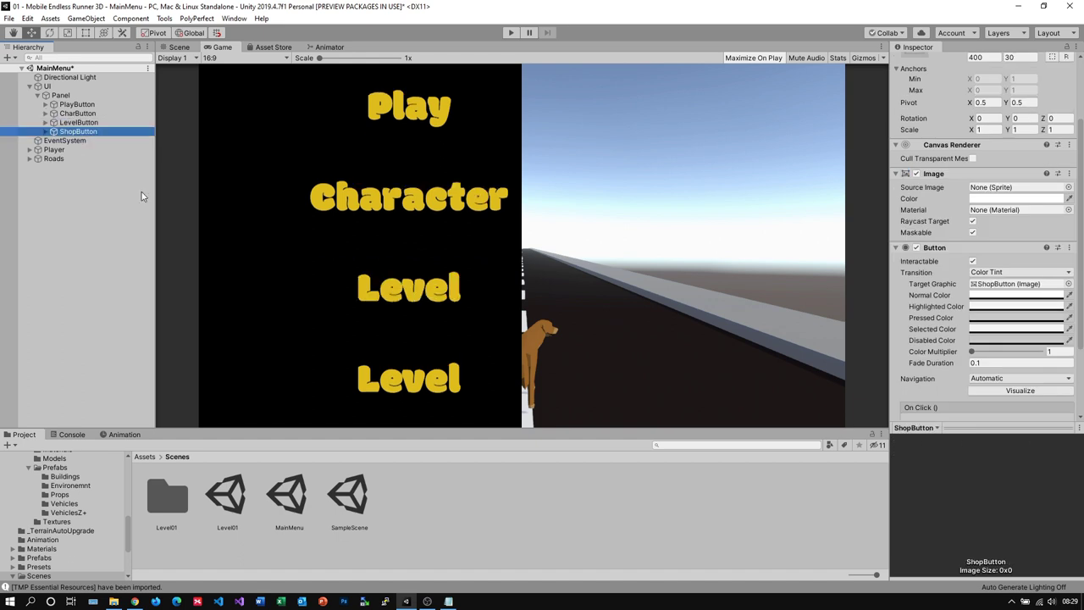
Change the text of the ShopButton's label to "Shop".
left_click(46, 132)
key("Down")
left_click(918, 204)
type("Shop")
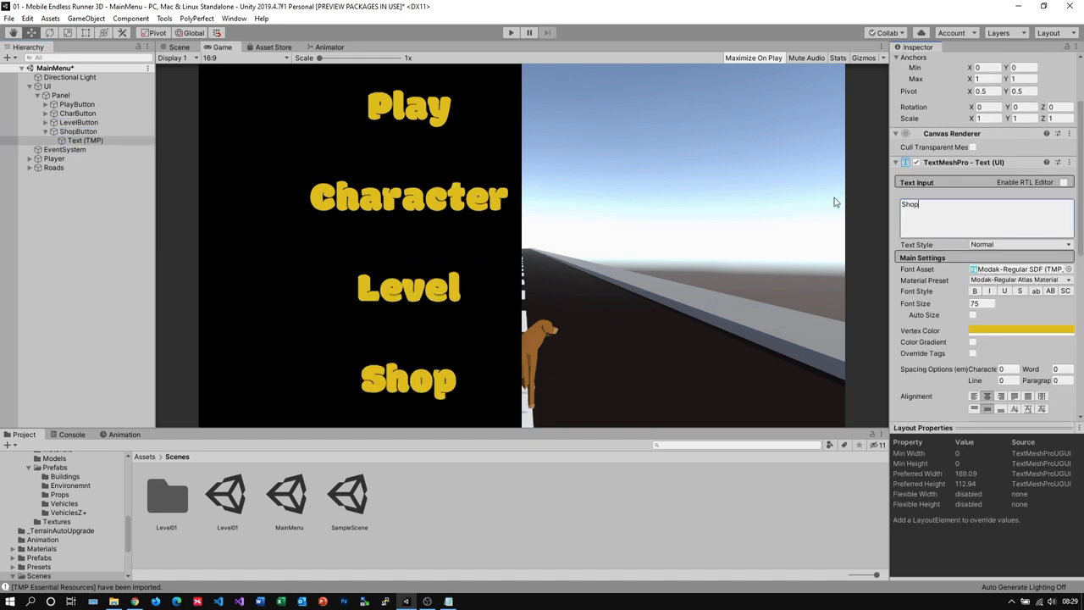
Duplicate the ShopButton within the Panel and rename the copy SettingsButton.
left_click(83, 132)
key("ctrl+d")
key("F2")
type("SettingsButton")
key("Return")
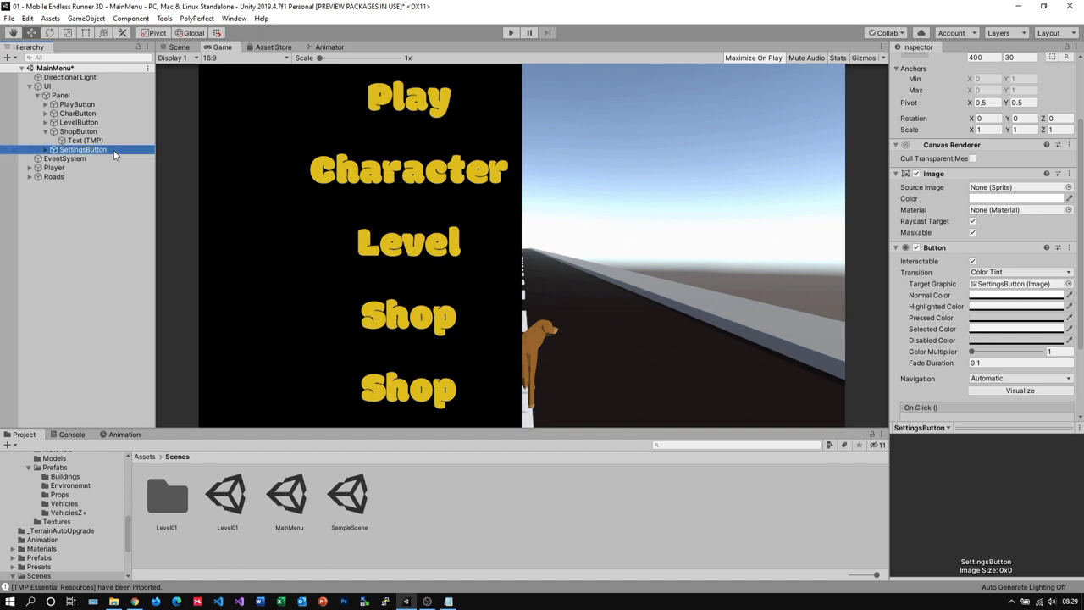
Change the text of the SettingsButton's label to "Settings" and collapse the Shop and Settings buttons in the hierarchy.
left_click(45, 149)
key("Down")
left_click(918, 204)
type("Settings")
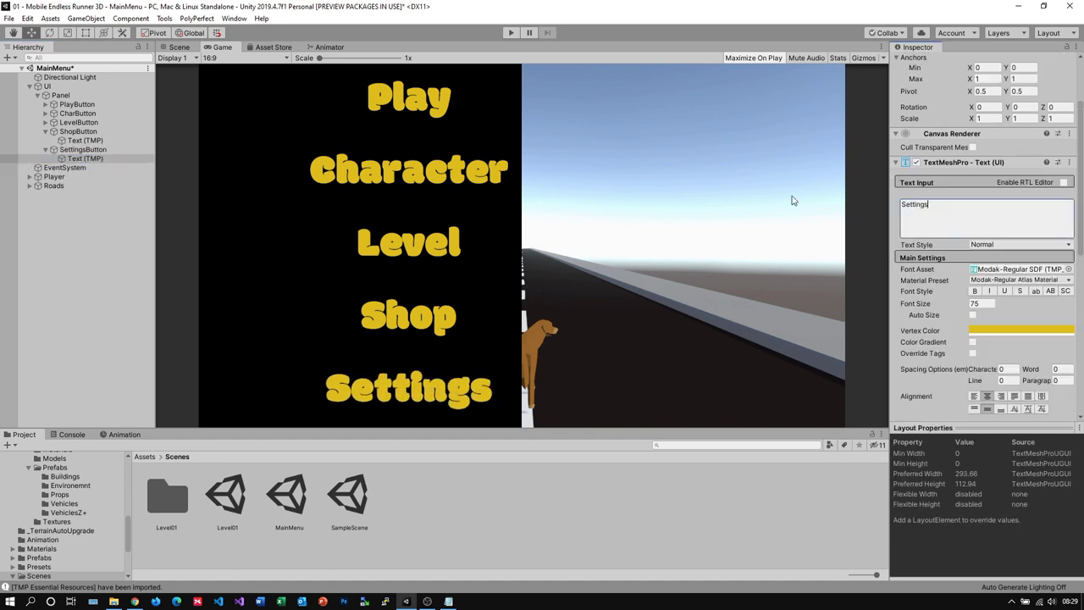
left_click(64, 152)
left_click(46, 150)
left_click(45, 132)
Right-align the text labels of the PlayButton and the CharButton.
left_click(76, 105)
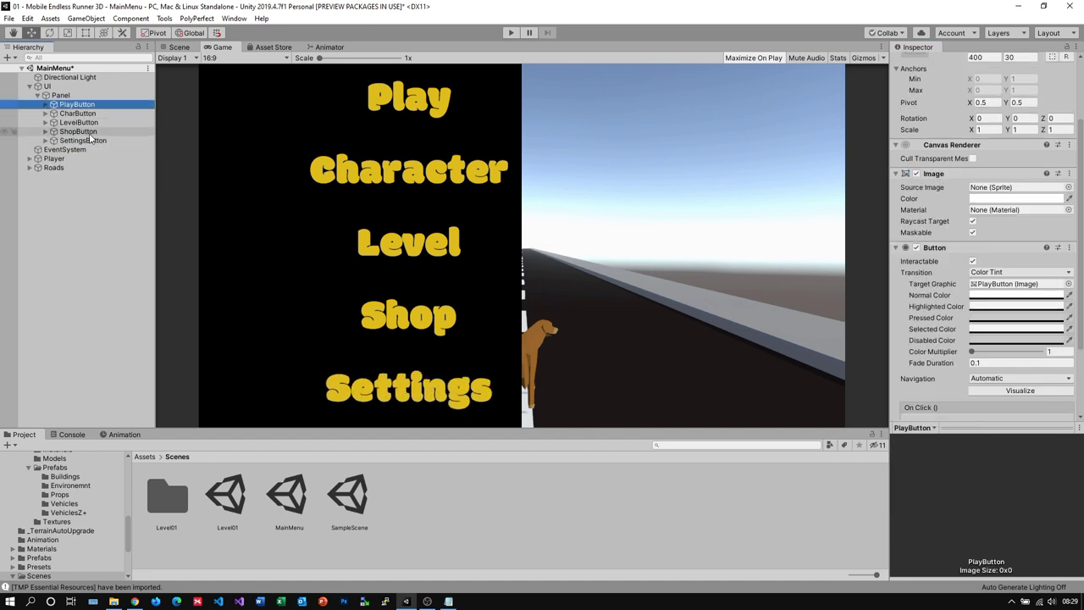
left_click(46, 105)
key("Down")
left_click(46, 122)
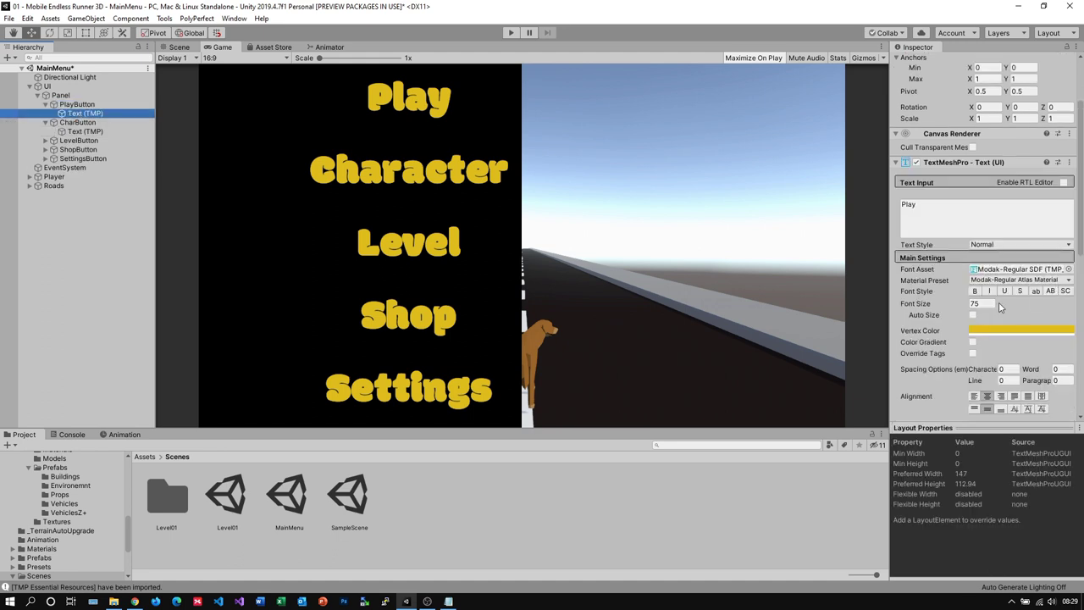
left_click(1001, 395)
left_click(85, 131)
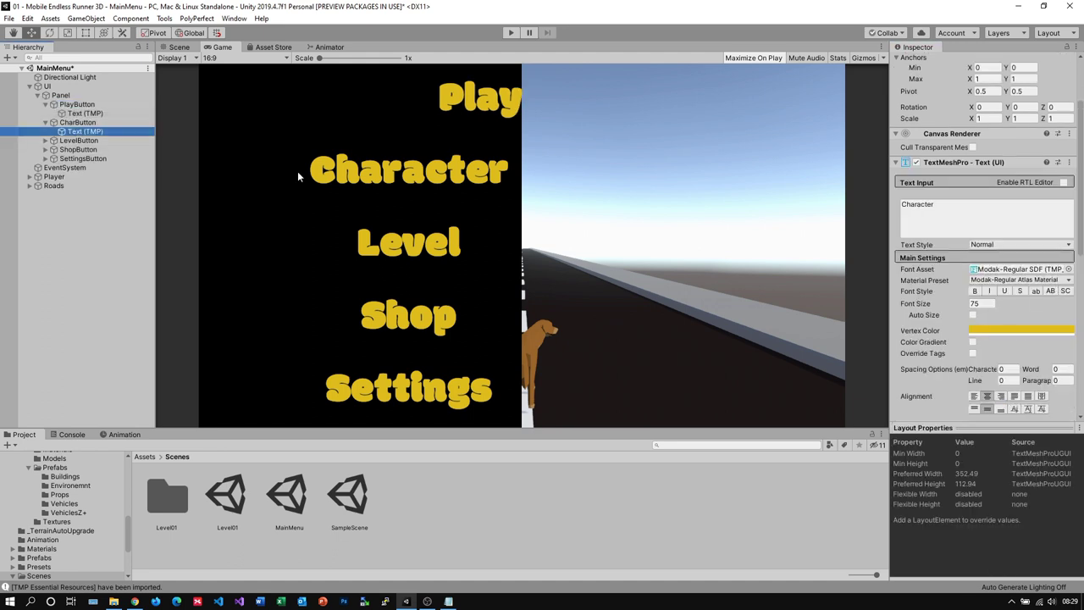
left_click(999, 398)
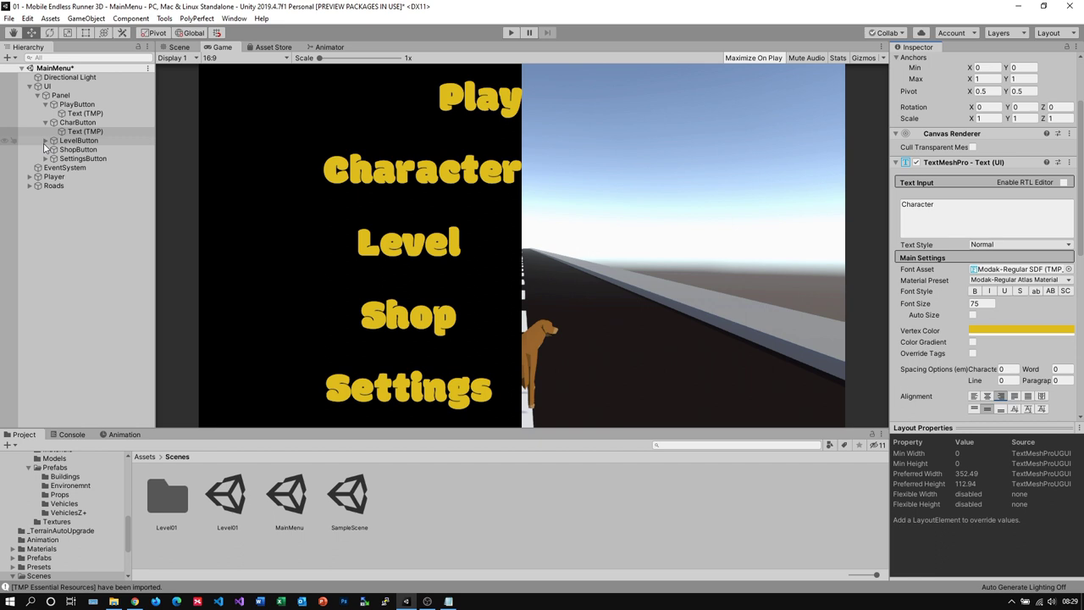
Right-align the text labels of the LevelButton, ShopButton and SettingsButton.
left_click(45, 139)
left_click(45, 158)
left_click(45, 176)
left_click(85, 149)
left_click(85, 168, "ctrl")
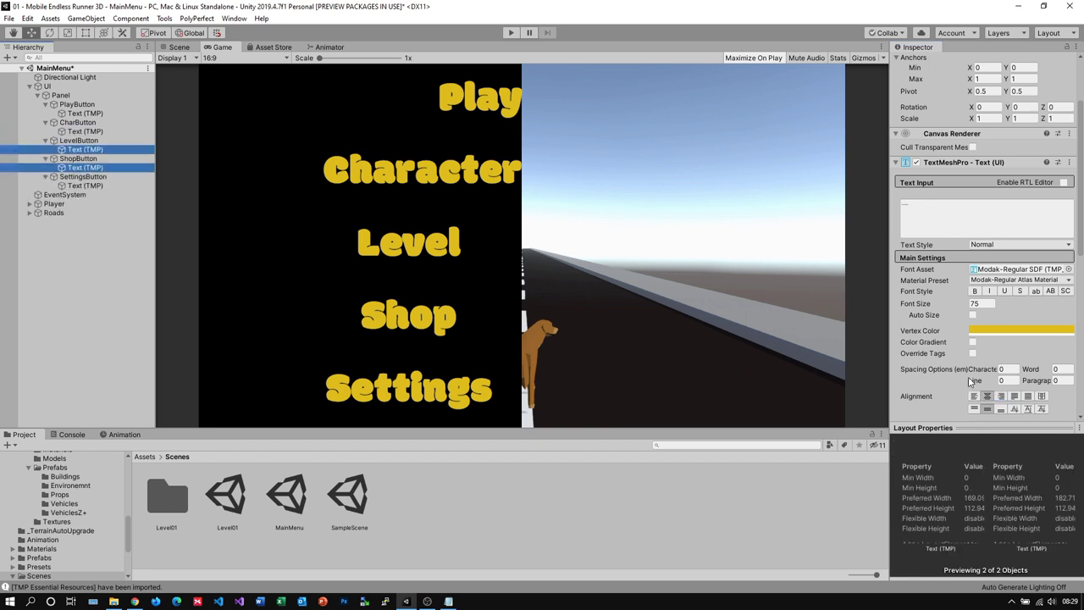
left_click(1001, 396)
left_click(93, 185)
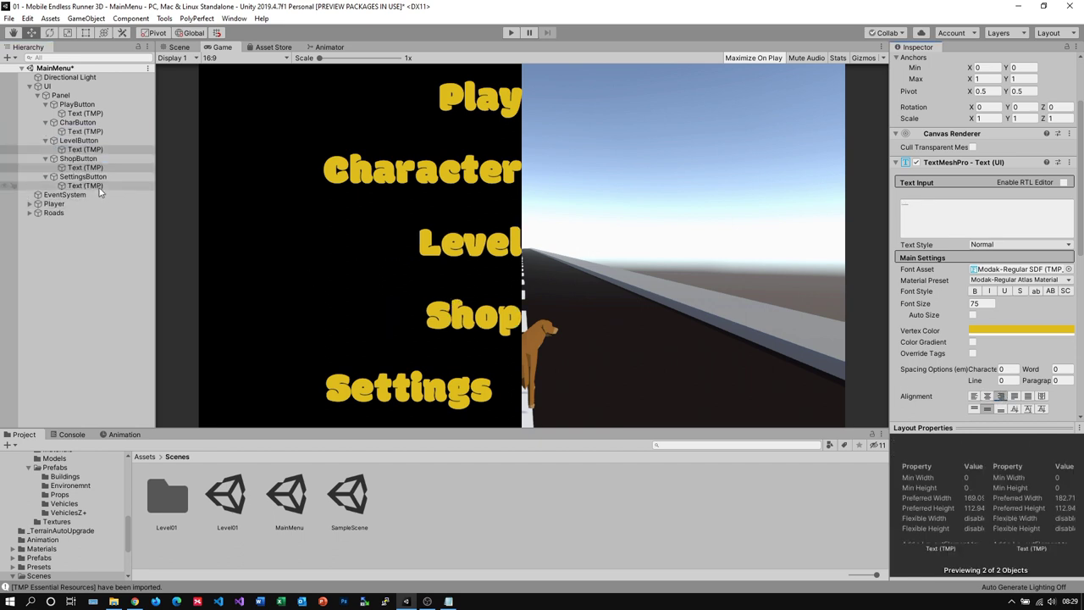
left_click(1000, 396)
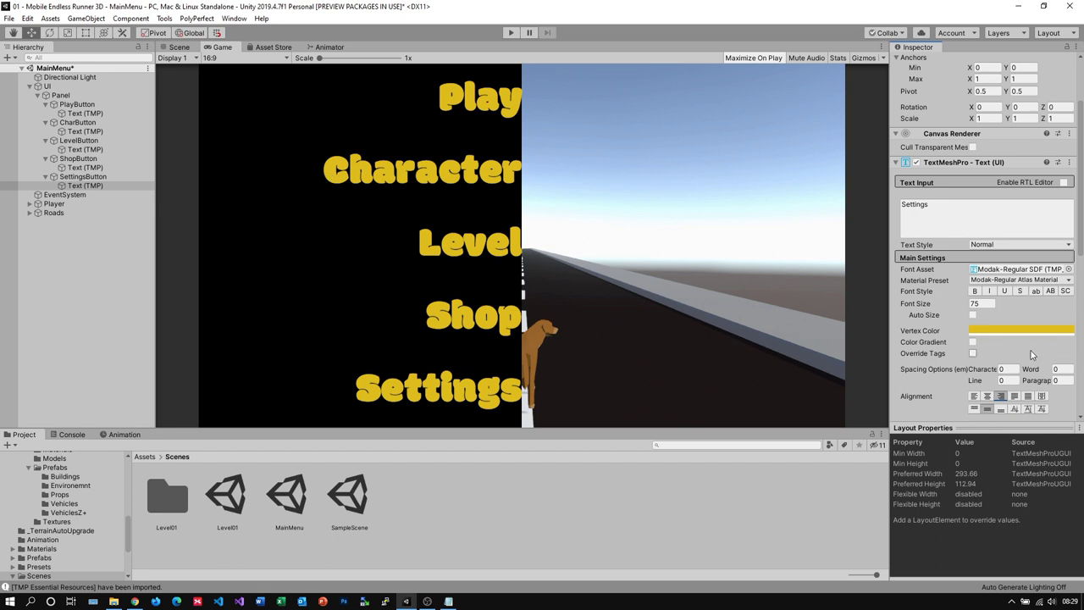
Set the padding of the Panel's Vertical Layout Group to 30 on the right and 75 at top and bottom.
left_click(60, 95)
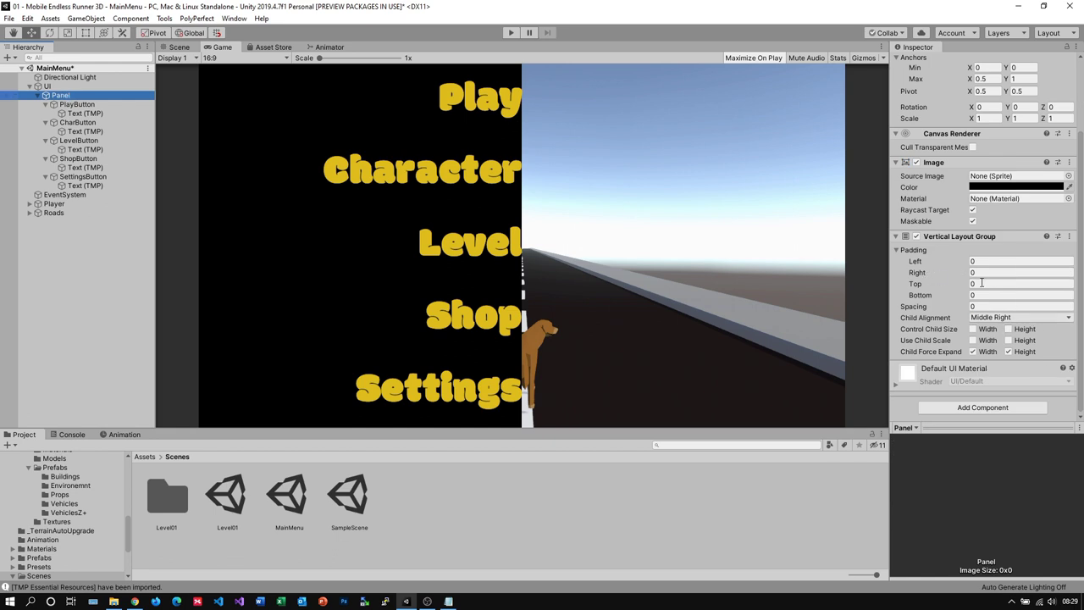
left_click(979, 272)
type("30")
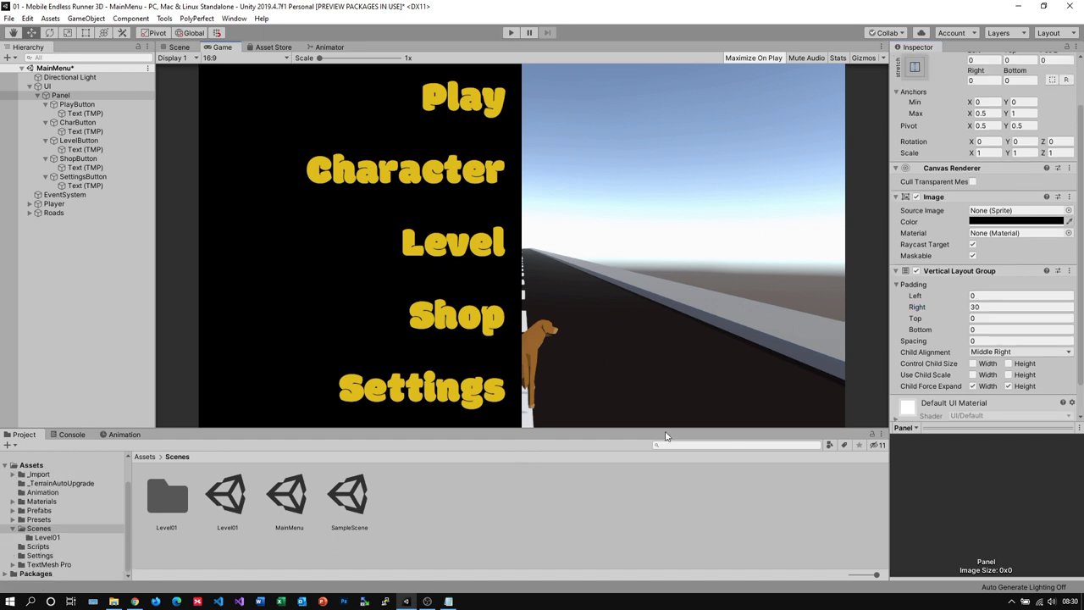
left_click(981, 319)
type("75")
key("Tab")
type("75")
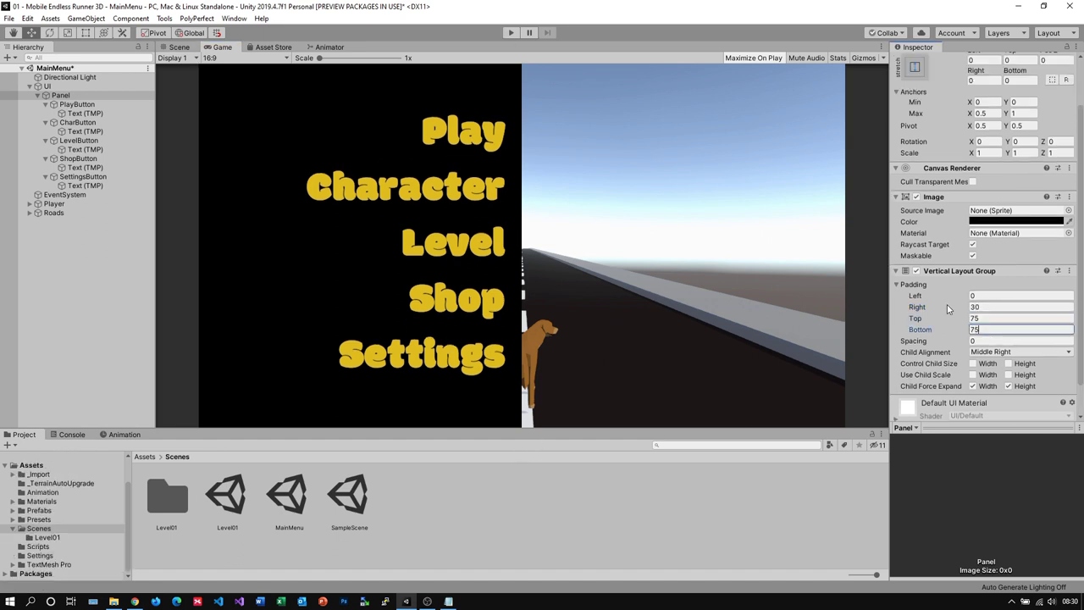
left_click(511, 33)
left_click(512, 33)
Set the top and bottom padding of the Panel's Vertical Layout Group to 125.
left_click_drag(1000, 317, 895, 324)
type("125")
key("Tab")
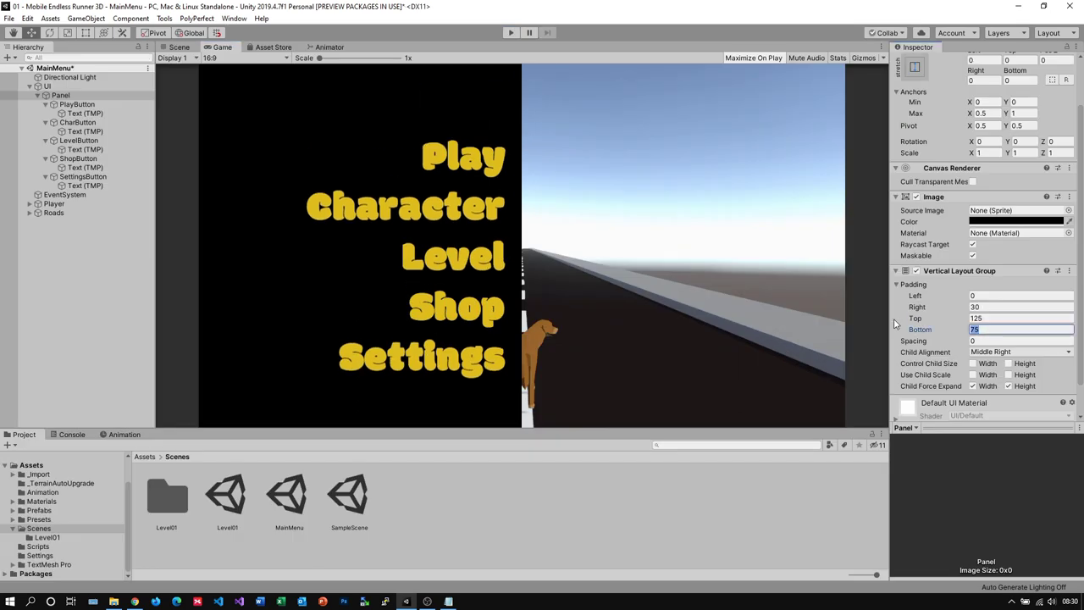
type("125")
Narrow the Panel by setting its maximum X anchor to 0.4 and its Right offset to 0.
scroll(937, 196, "up", 3)
left_click(987, 170)
type("0.4")
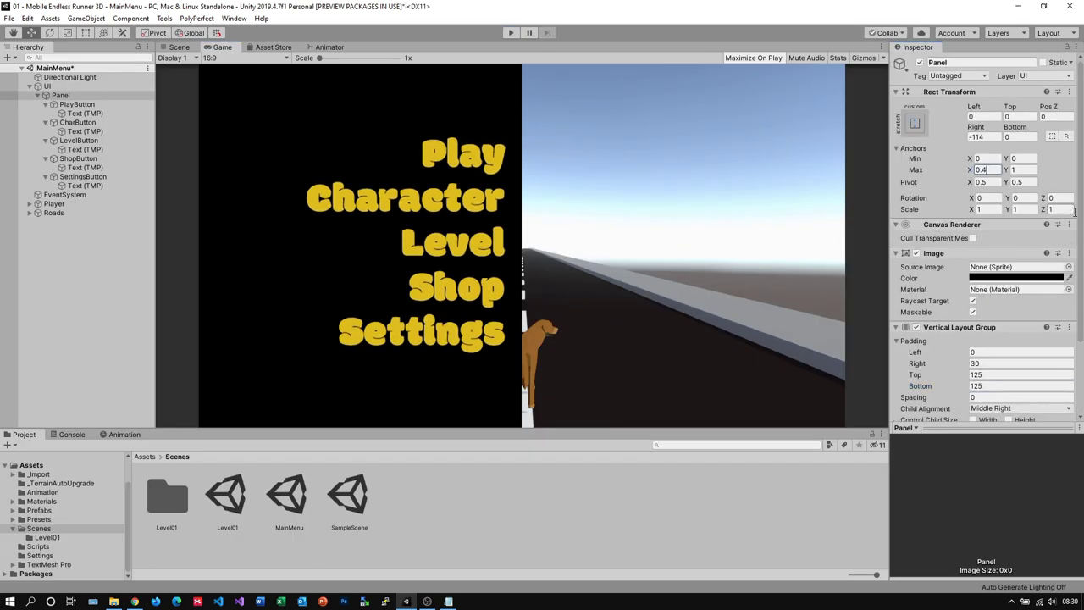
left_click(985, 137)
type("0")
left_click(512, 33)
left_click(512, 33)
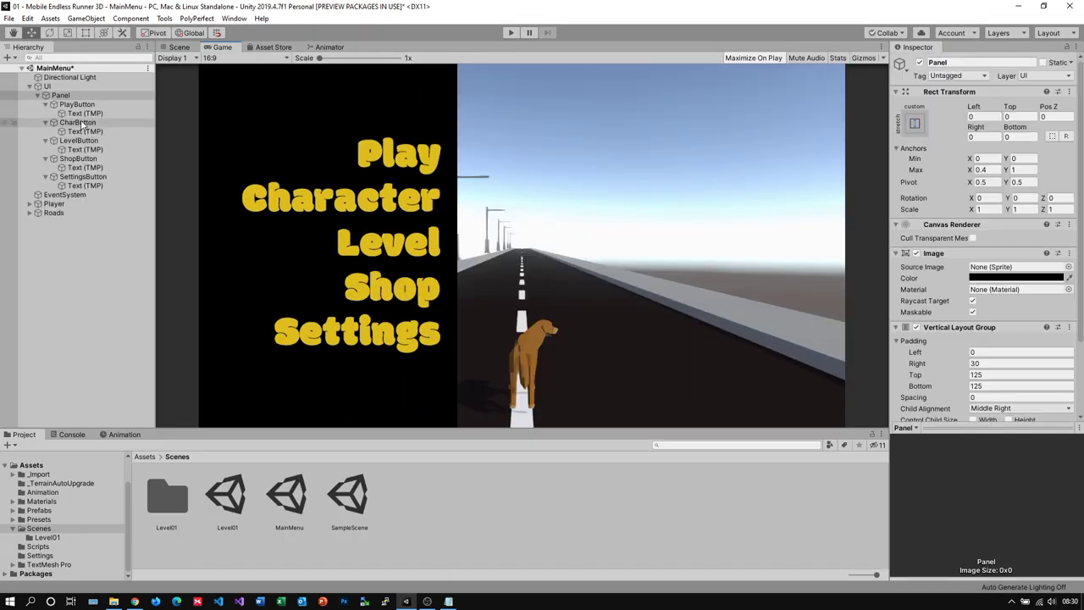
Set the top and bottom padding of the Panel's Vertical Layout Group to 150.
left_click_drag(990, 376, 937, 373)
type("150")
key("Tab")
type("150")
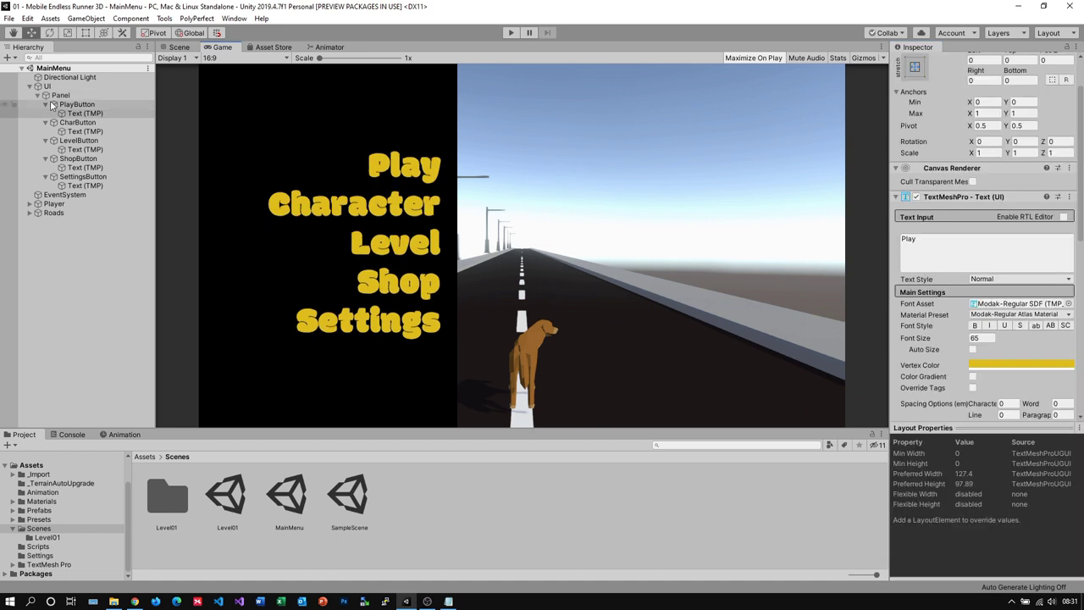
Make the Panel's black image slightly transparent with a color alpha of 95.
left_click(57, 97)
left_click(1016, 221)
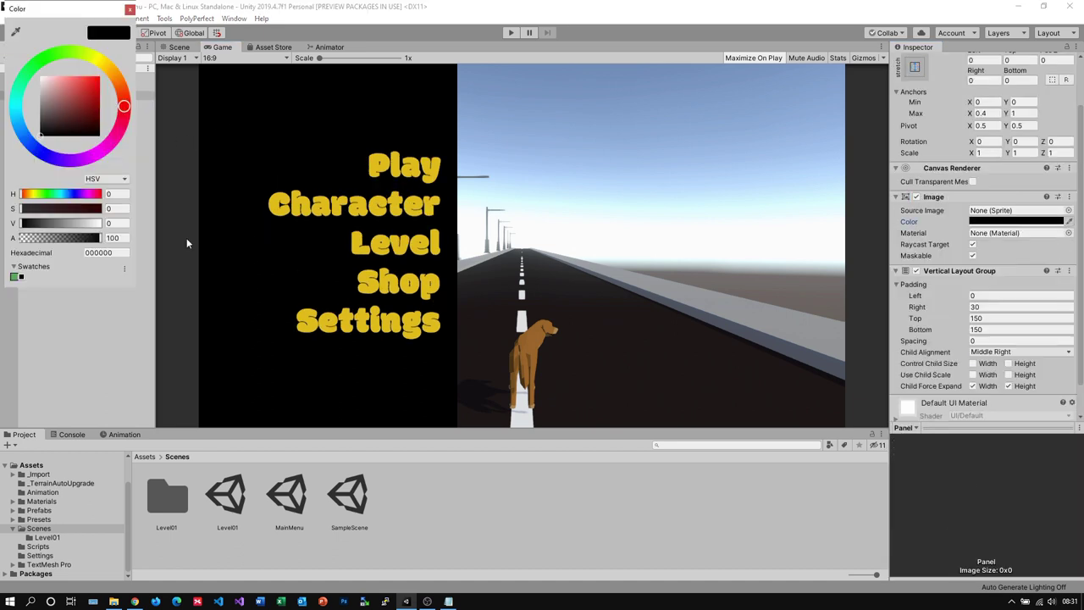
left_click(113, 237)
type("95")
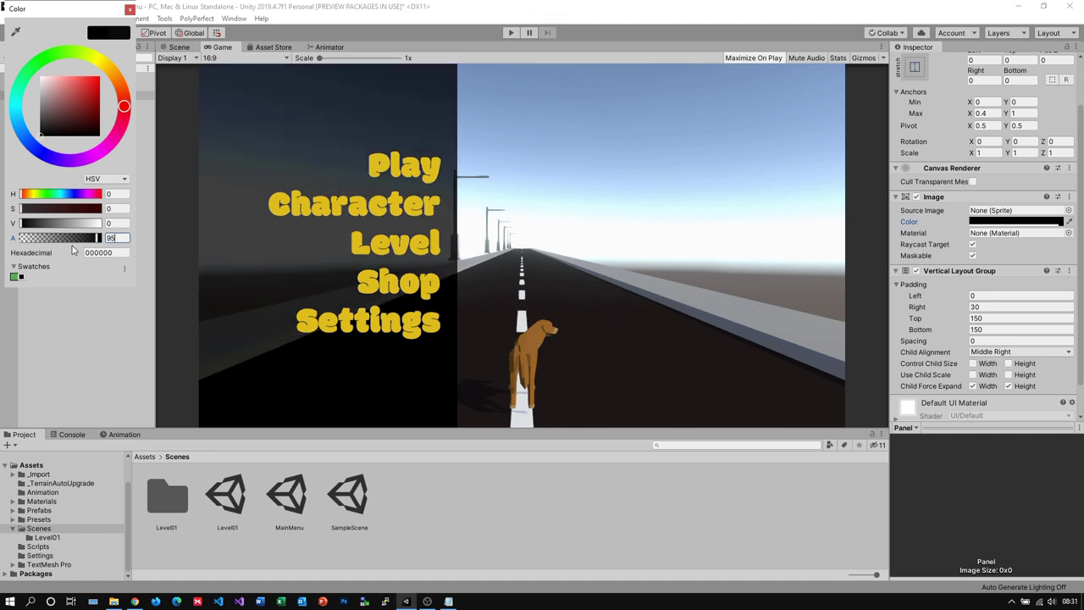
left_click(130, 11)
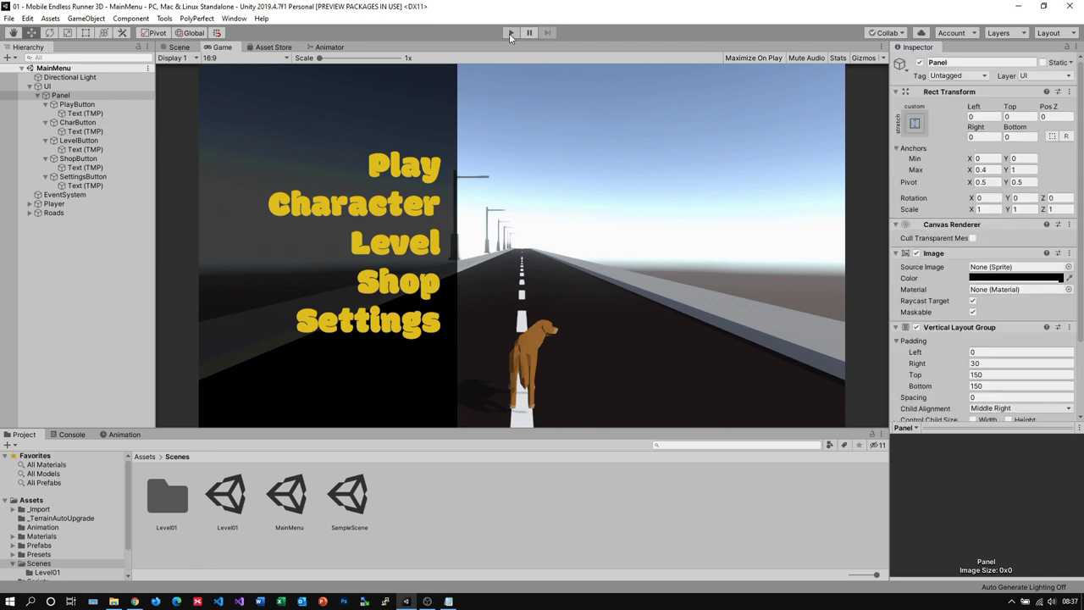
Run the scene, shrink the Game view to check how the menu scales, and stop playing.
left_click(510, 33)
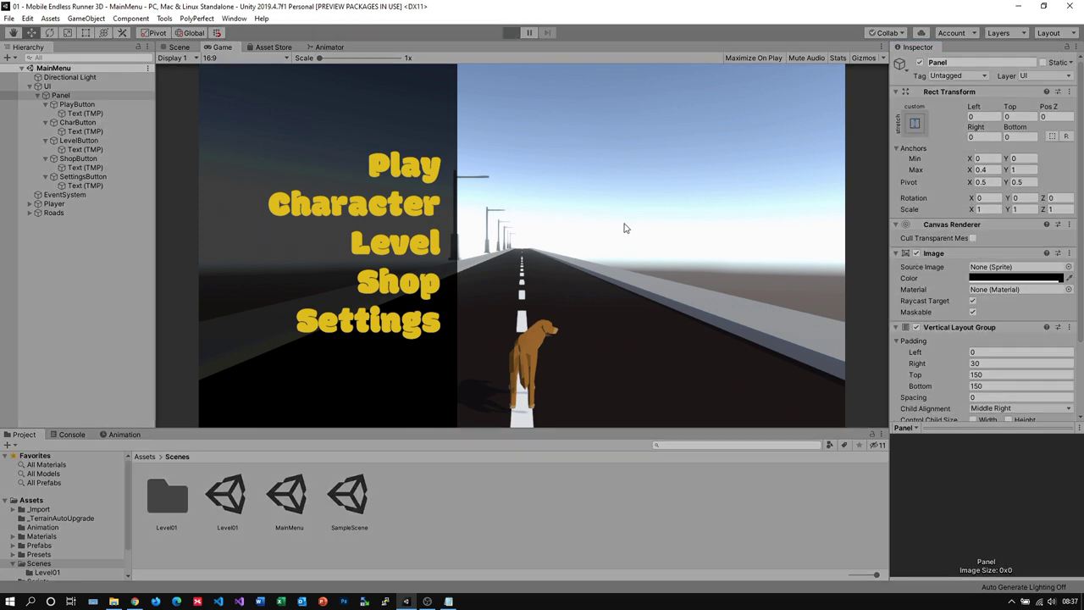
left_click_drag(574, 430, 394, 277)
left_click(511, 32)
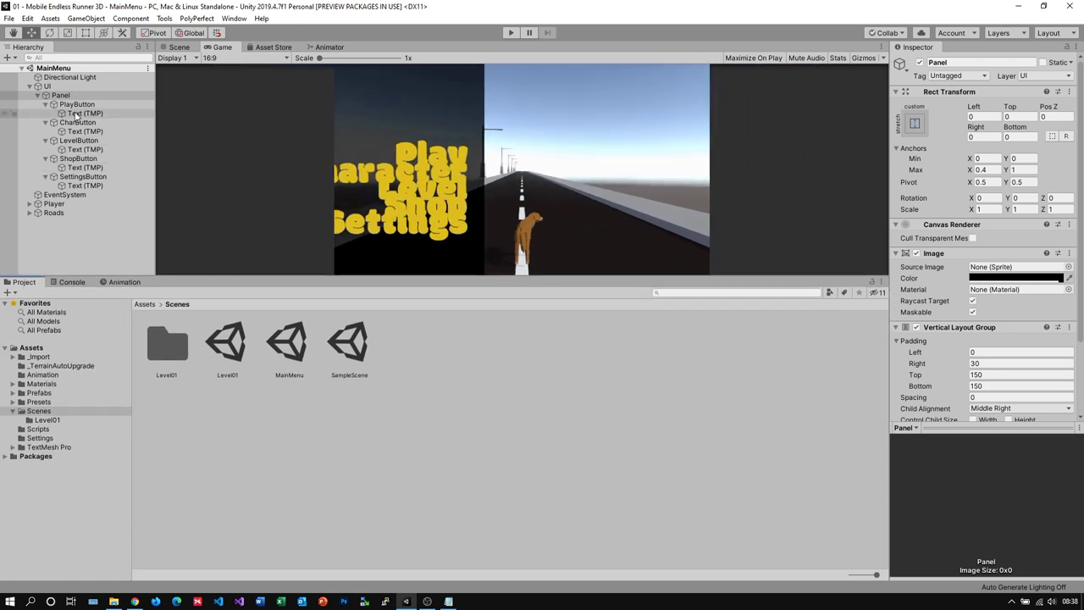
Set the UI Scale Mode of the UI object's Canvas Scaler to Scale With Screen Size.
left_click(48, 87)
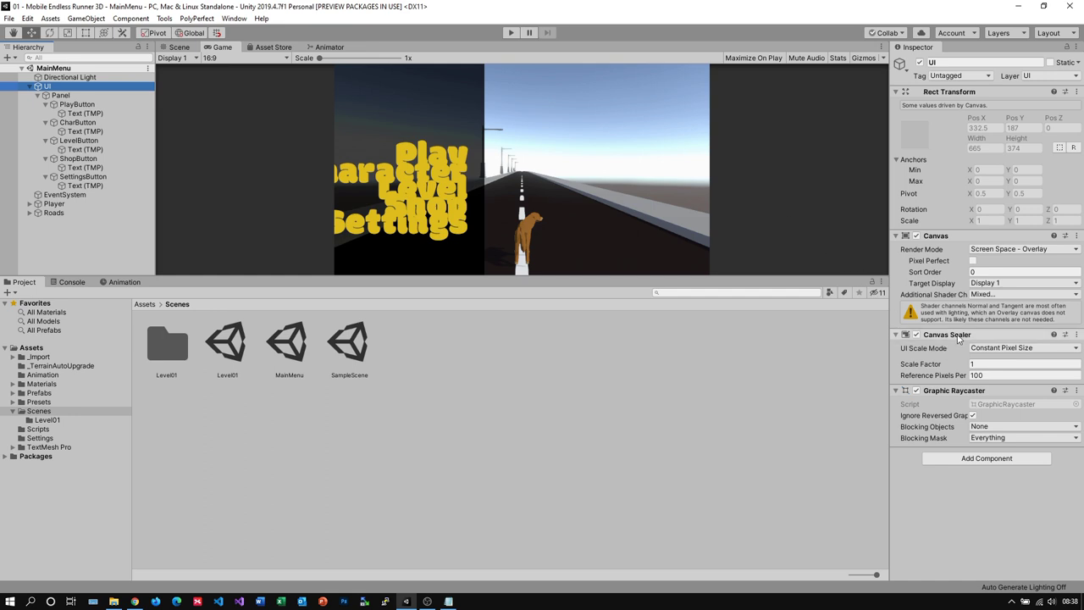
left_click(1002, 350)
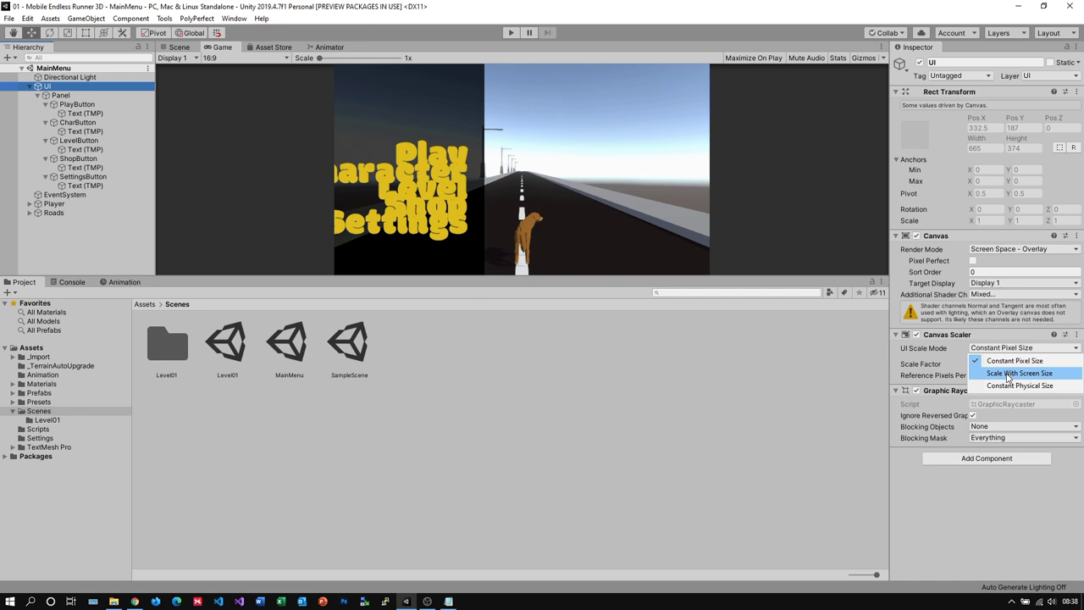
left_click(1009, 373)
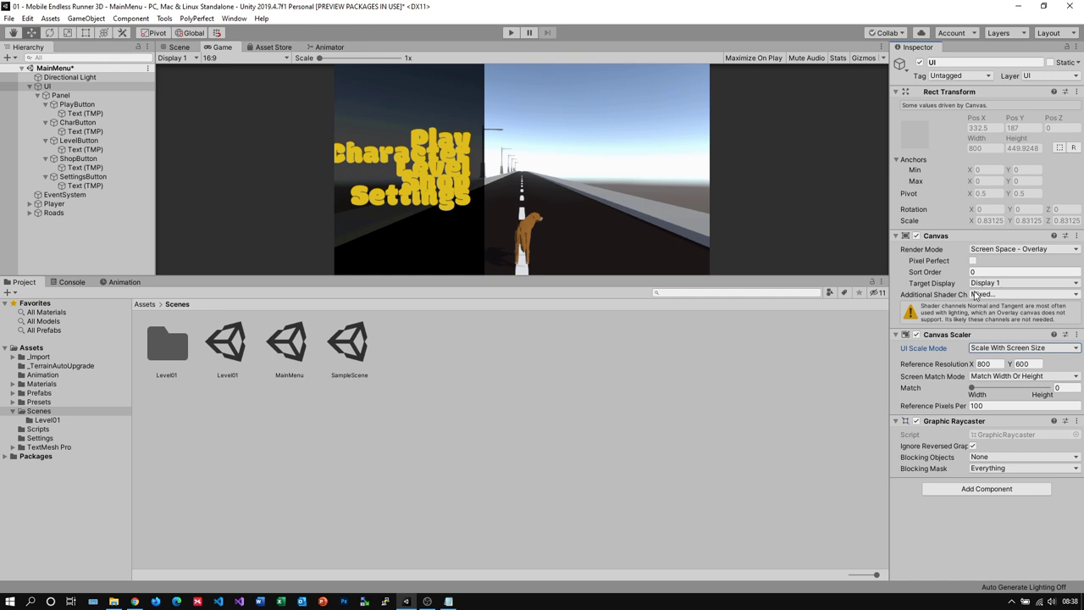
Reduce the top and bottom padding of the Panel's Vertical Layout Group to 75.
left_click(77, 96)
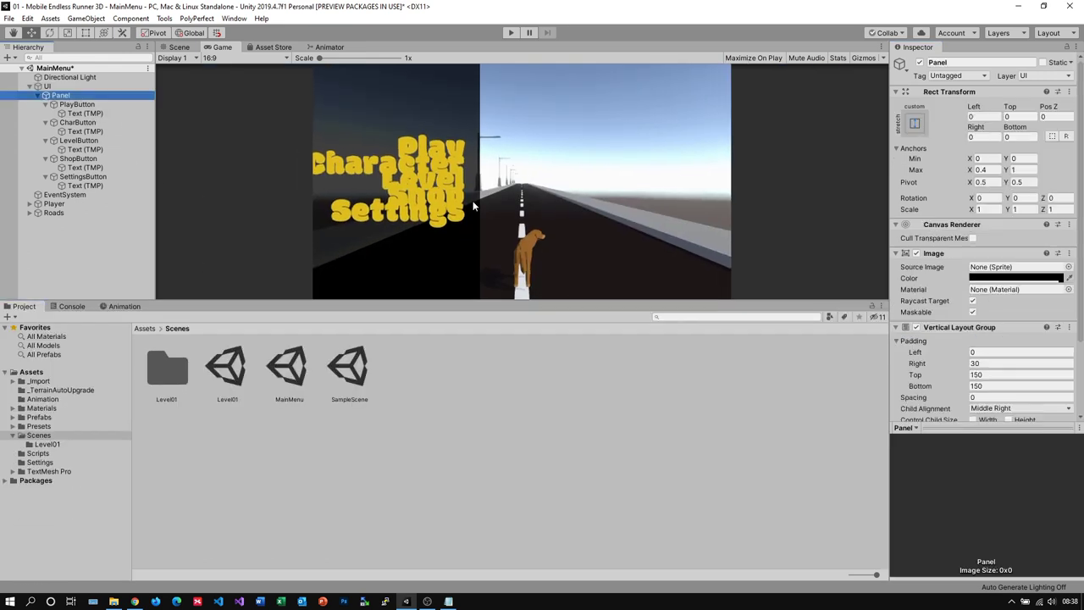
left_click(931, 373)
type("75")
key("Tab")
type("75")
Try font size 50 on all five button labels, settle on 40, and enlarge the Game view again.
left_click(86, 114)
left_click(85, 132, "ctrl")
left_click(86, 150, "ctrl")
left_click(86, 168, "ctrl")
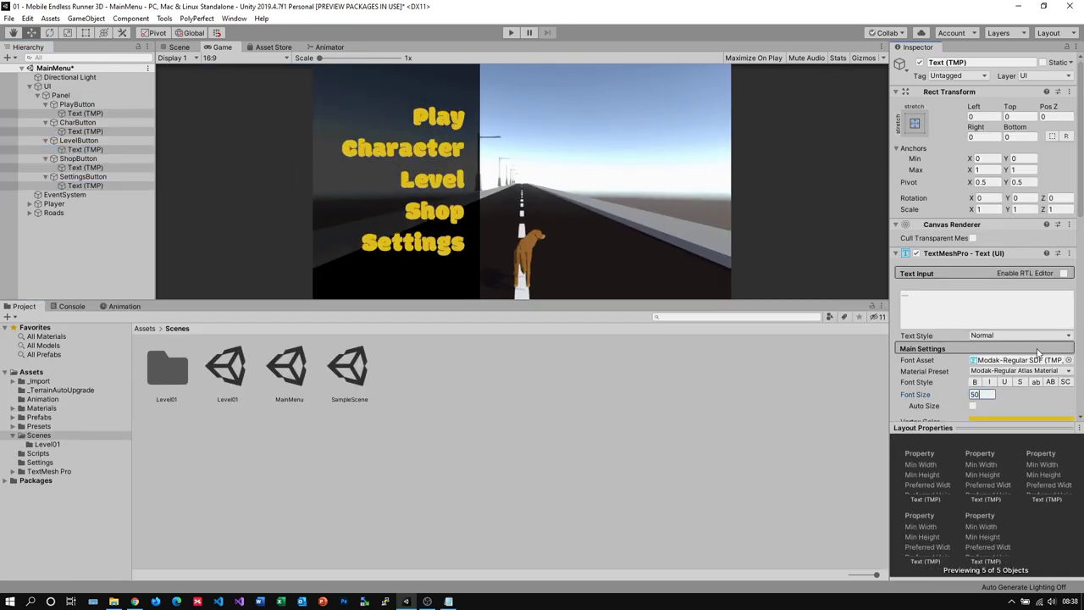
left_click_drag(644, 302, 701, 462)
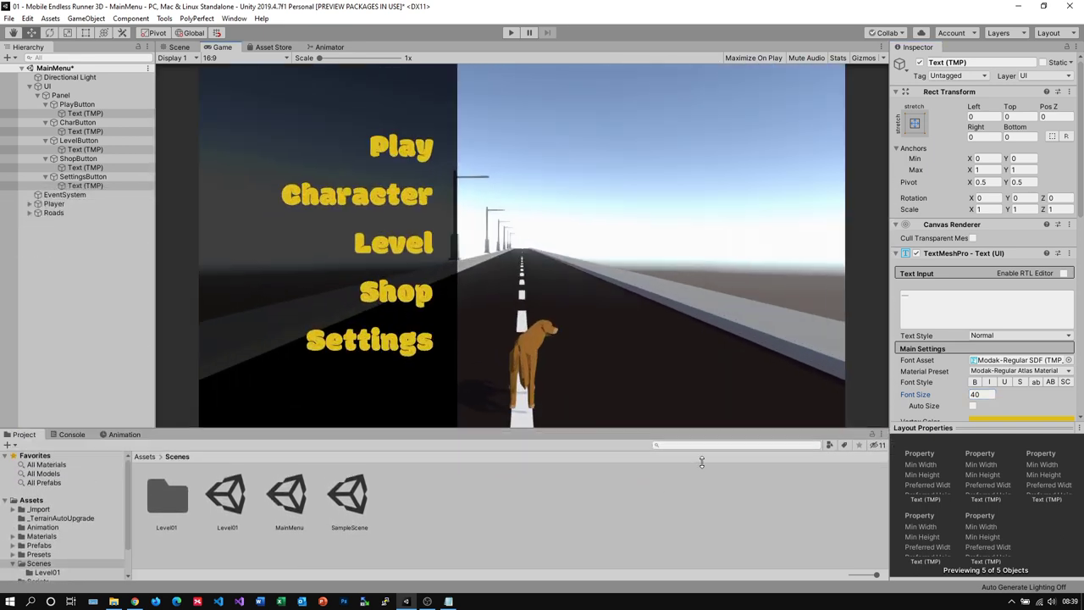
Change the vertex color of the Character, Level, Shop and Settings labels to white (FFFFFF), leaving out the Play label.
left_click(95, 149, "ctrl")
left_click(95, 167, "ctrl")
left_click(95, 184, "ctrl")
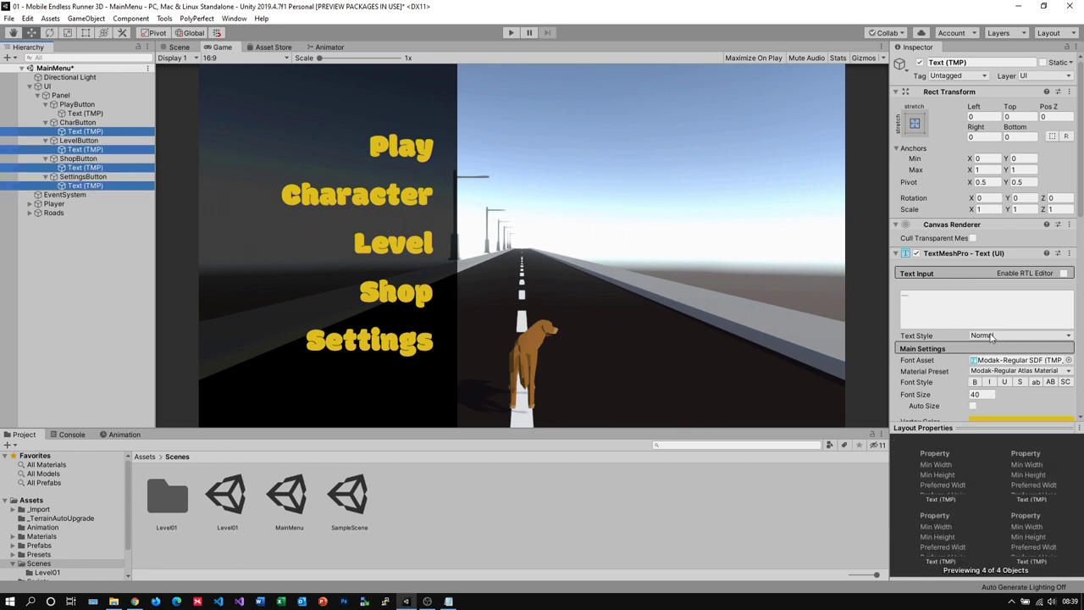
left_click(1013, 421)
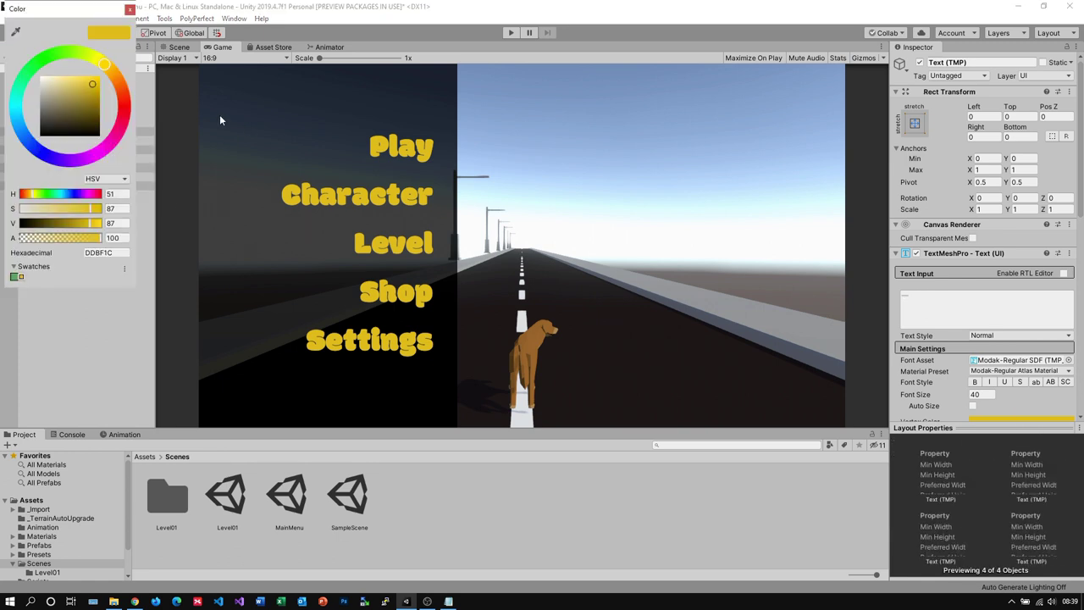
left_click(40, 77)
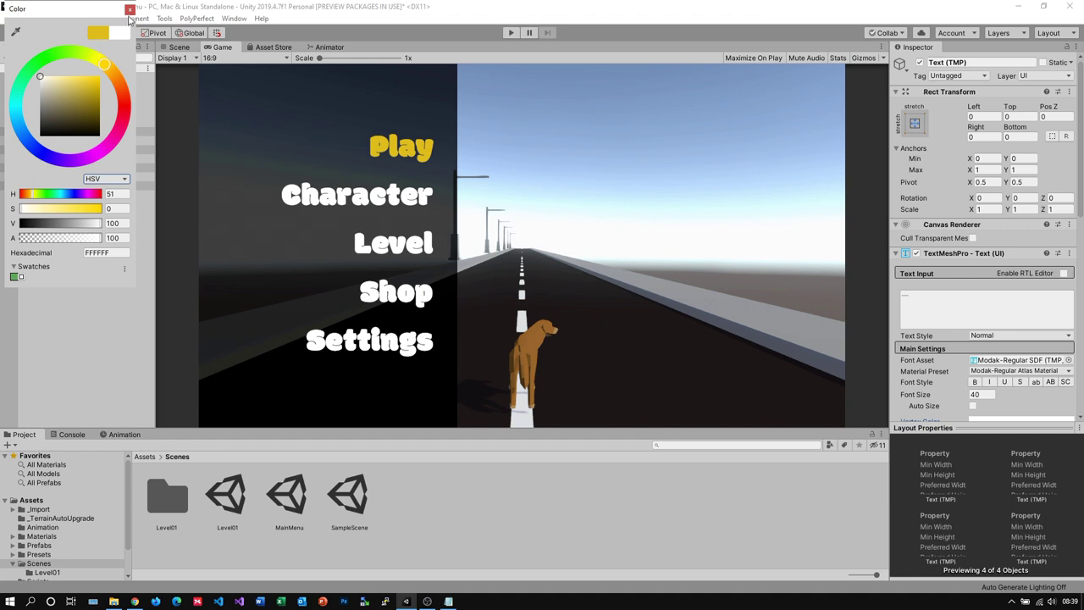
left_click(130, 9)
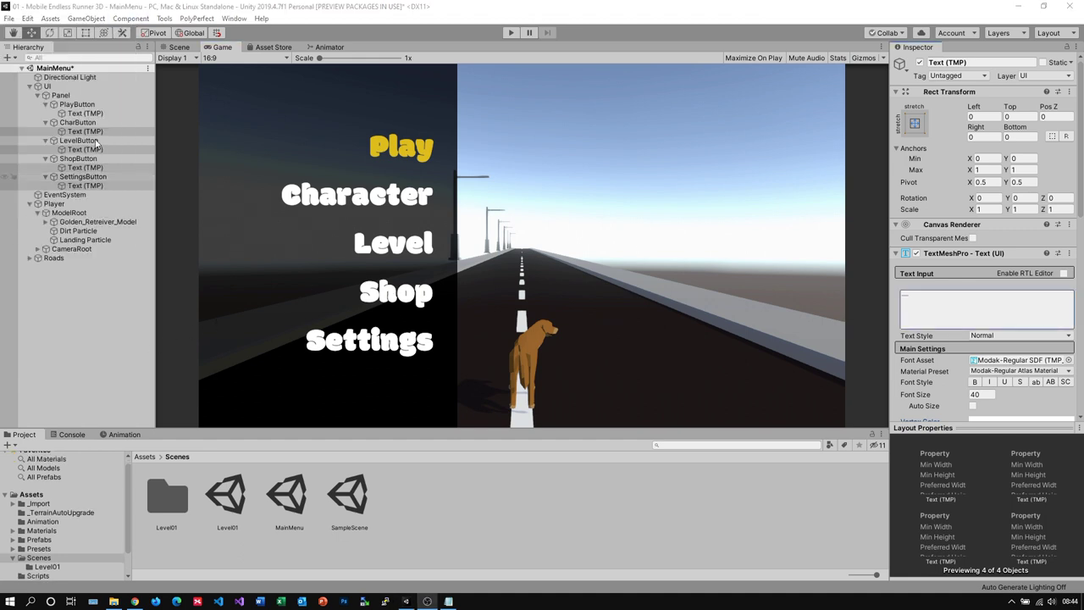
Change the vertex color of the Play label under PlayButton to white (FFFFFF).
left_click(85, 113)
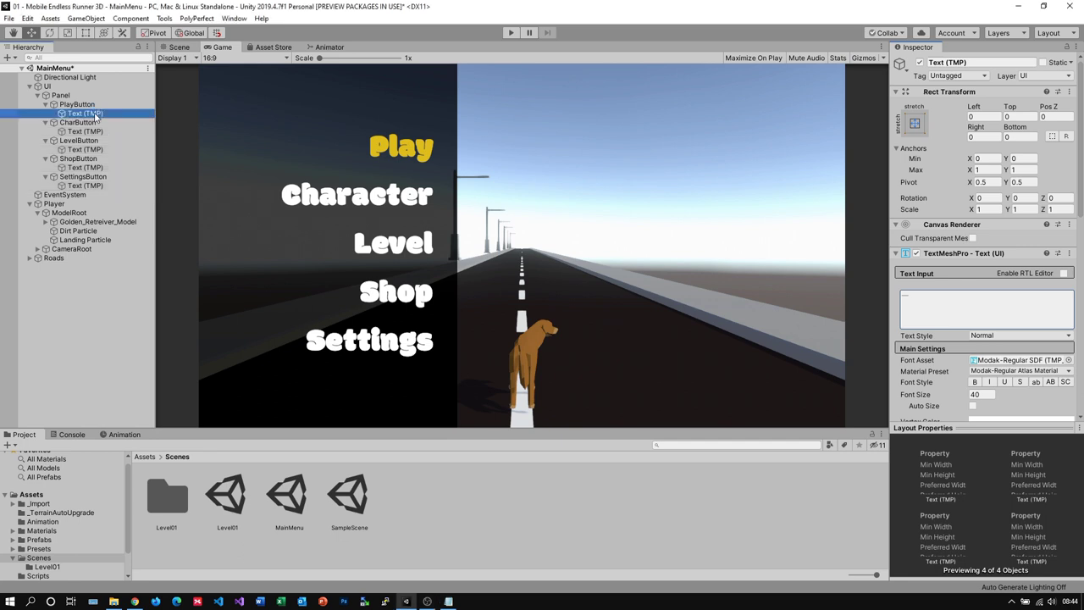
left_click(1041, 420)
left_click_drag(92, 101, 38, 74)
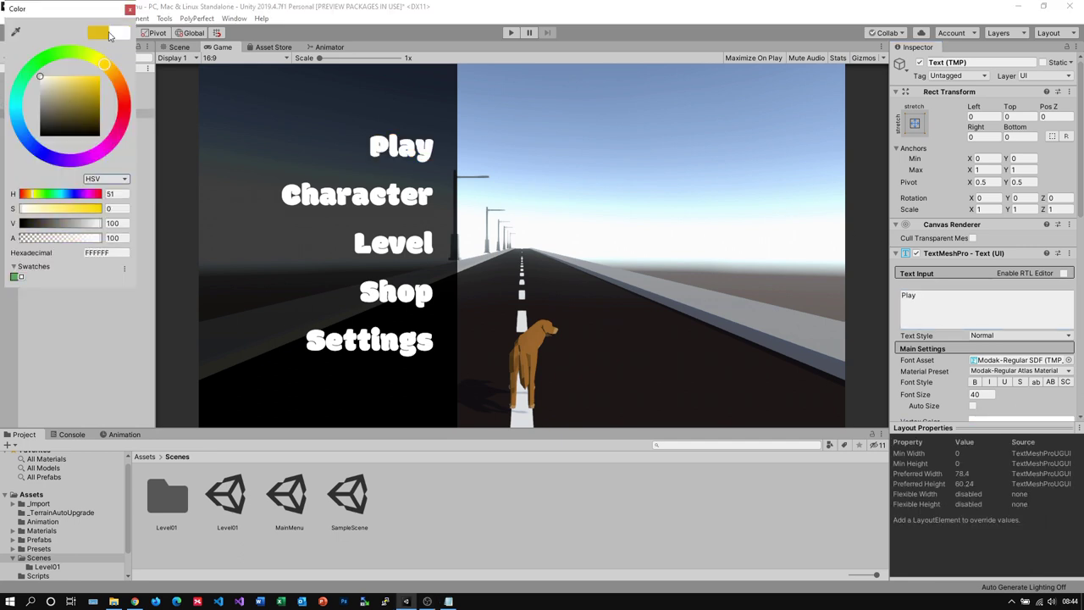
left_click(130, 10)
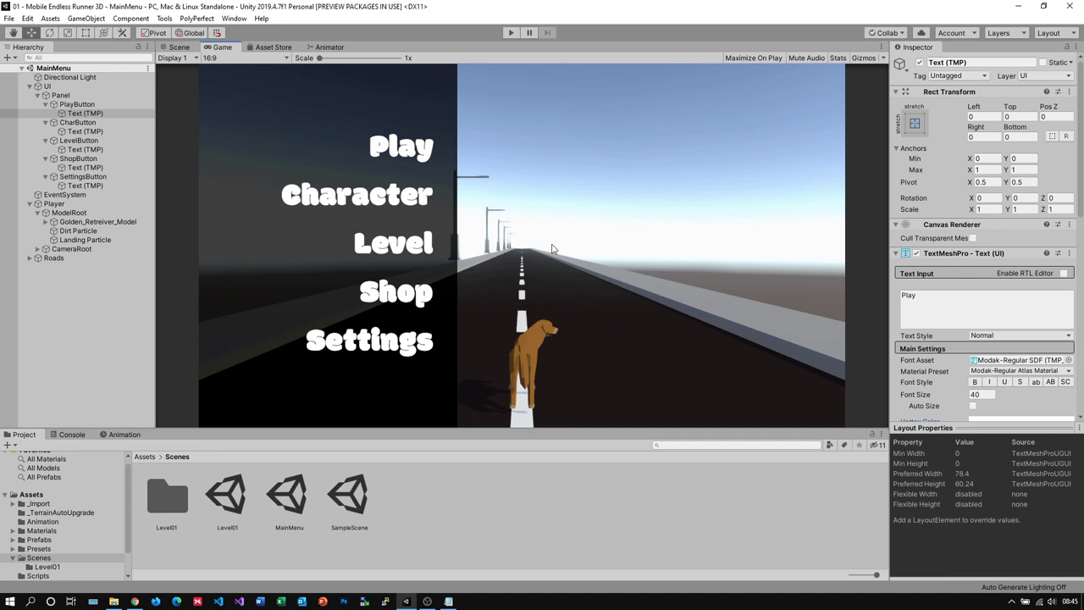
left_click(39, 95)
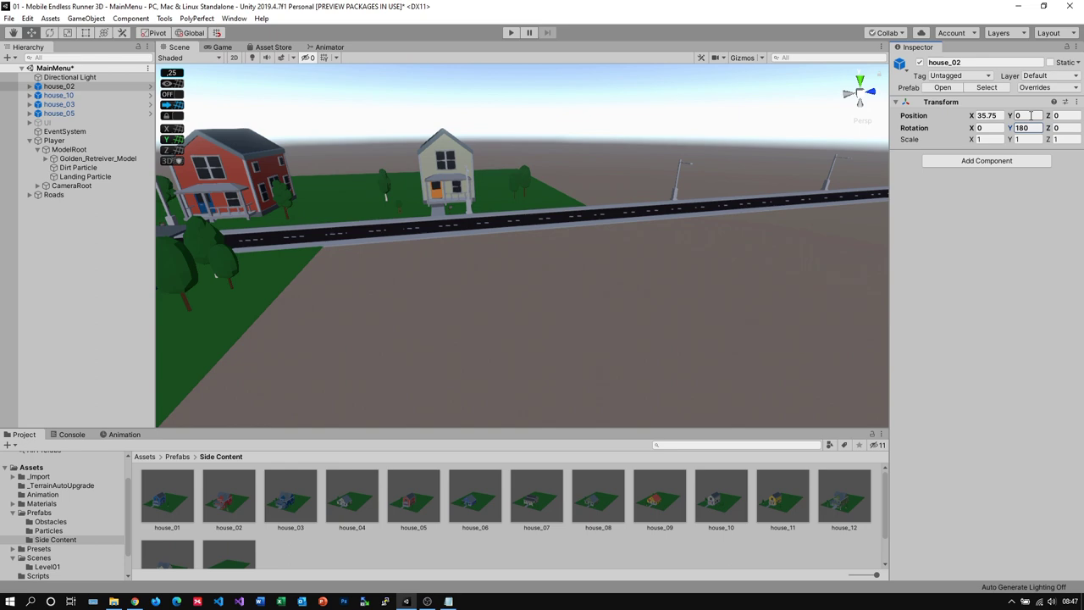
Create an empty object named Houses in the scene root and collapse the Roads and Player hierarchies.
left_click(222, 47)
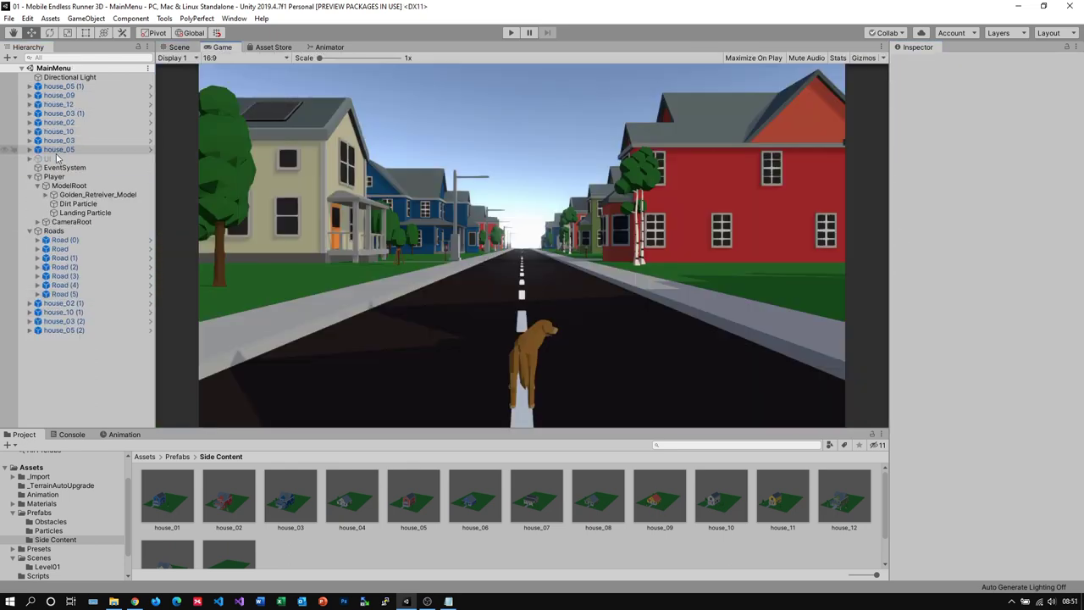
right_click(66, 363)
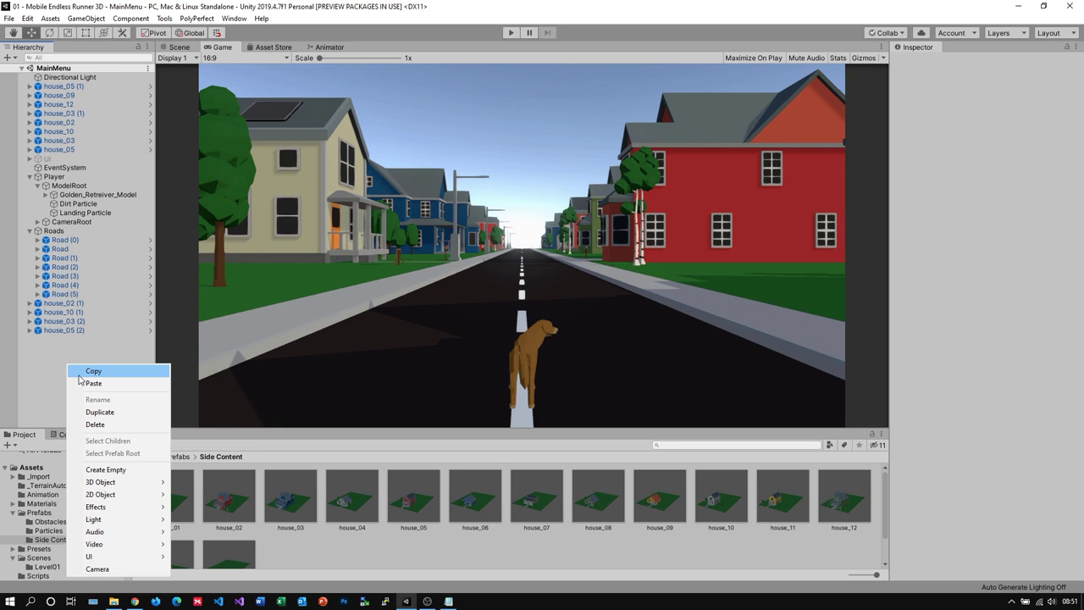
left_click(109, 472)
type("H")
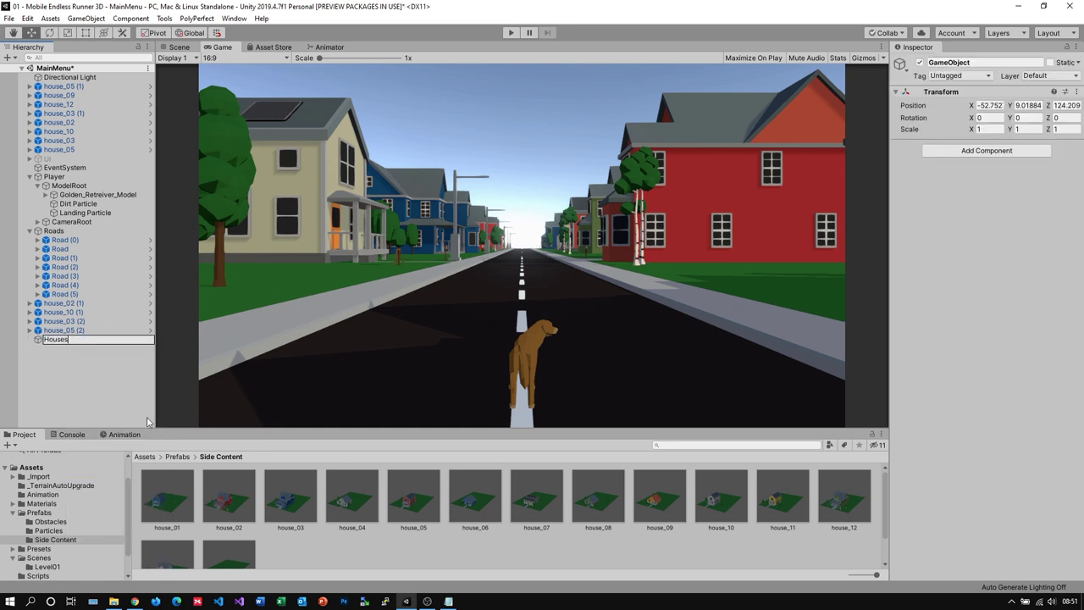
type("ouses")
key("Return")
left_click(29, 231)
left_click(27, 176)
left_click(62, 86)
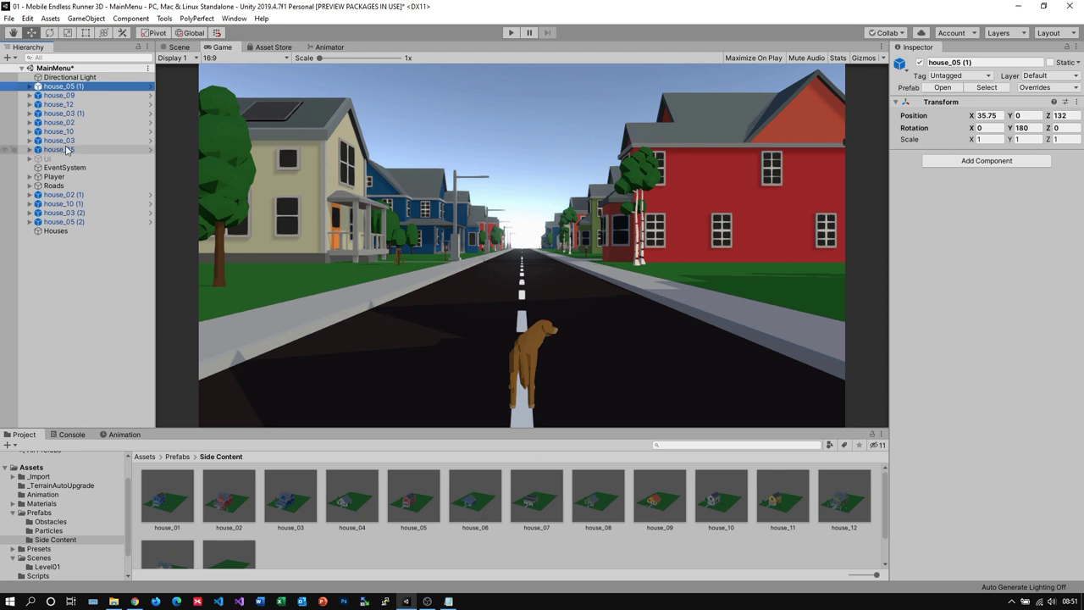
left_click(59, 150, "shift")
left_click_drag(59, 149, 55, 227)
Set the position of the Houses object to 0, 0, 0.
left_click(59, 230)
left_click(990, 106)
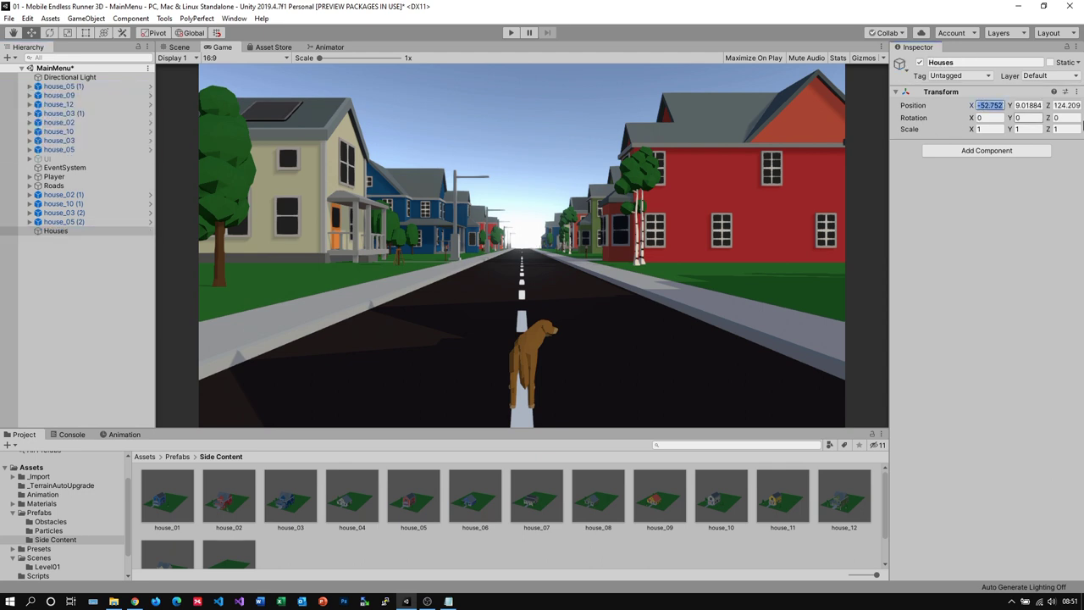
type("0")
key("Tab")
type("0")
key("Tab")
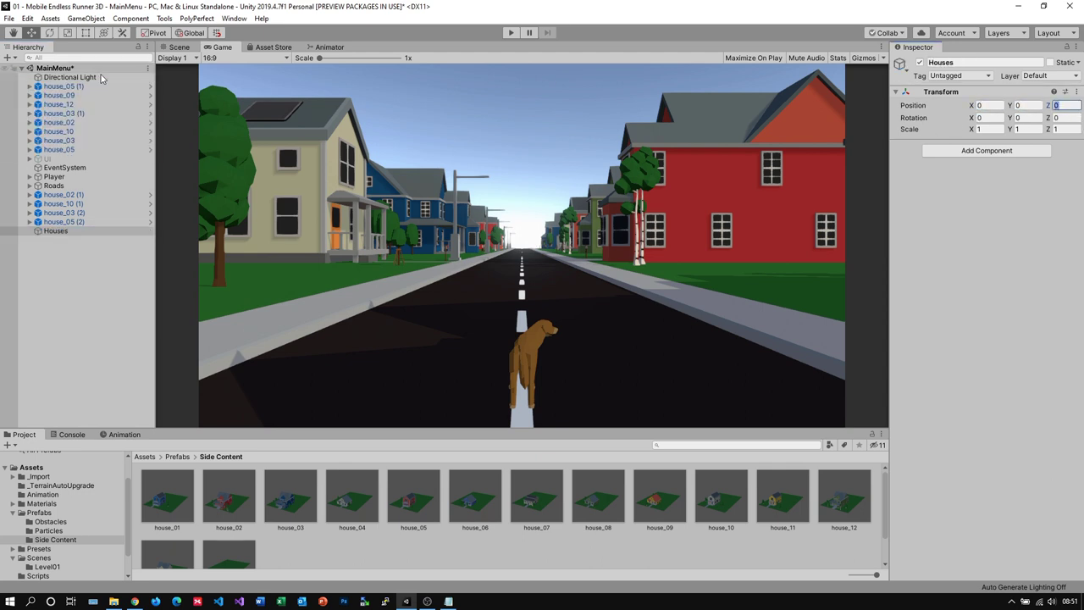
Parent all the house prefabs in the scene, including the four listed below Roads, under Houses and collapse it.
left_click(61, 85)
left_click(60, 149, "shift")
left_click(60, 195, "ctrl")
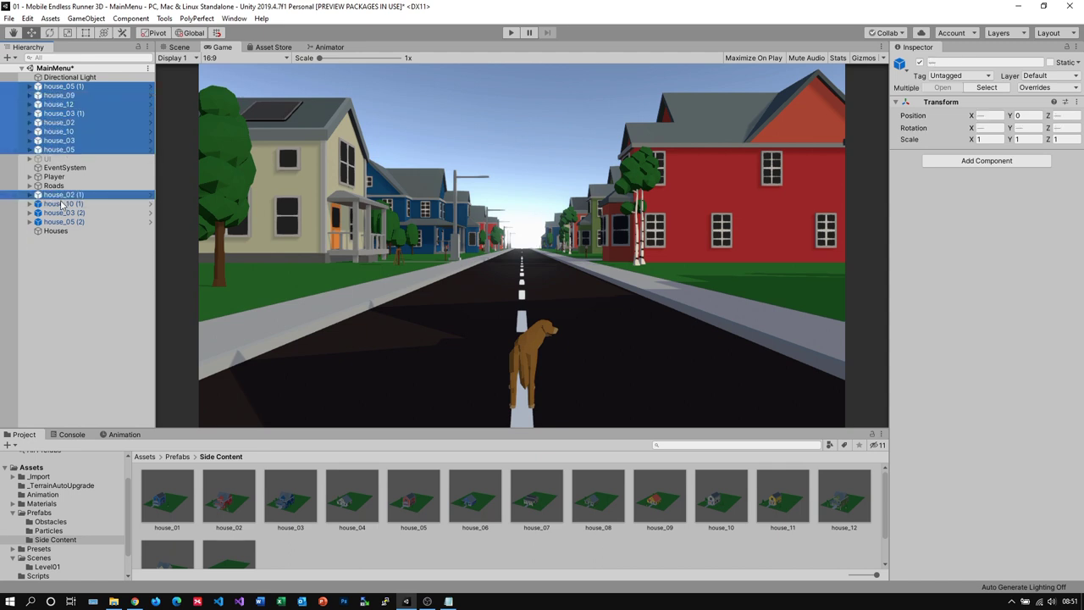
left_click(61, 204, "ctrl")
left_click(62, 212, "ctrl")
left_click(62, 221, "ctrl")
left_click_drag(62, 210, 62, 234)
left_click(63, 239)
left_click(30, 122)
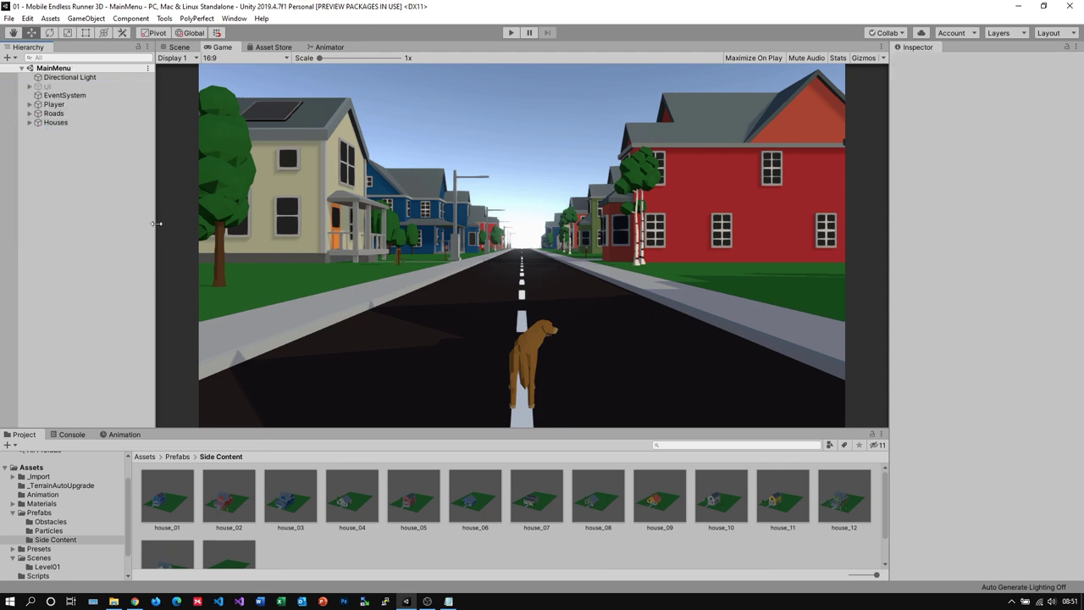
Reactivate the disabled UI object and save the MainMenu scene.
left_click(47, 86)
left_click(920, 62)
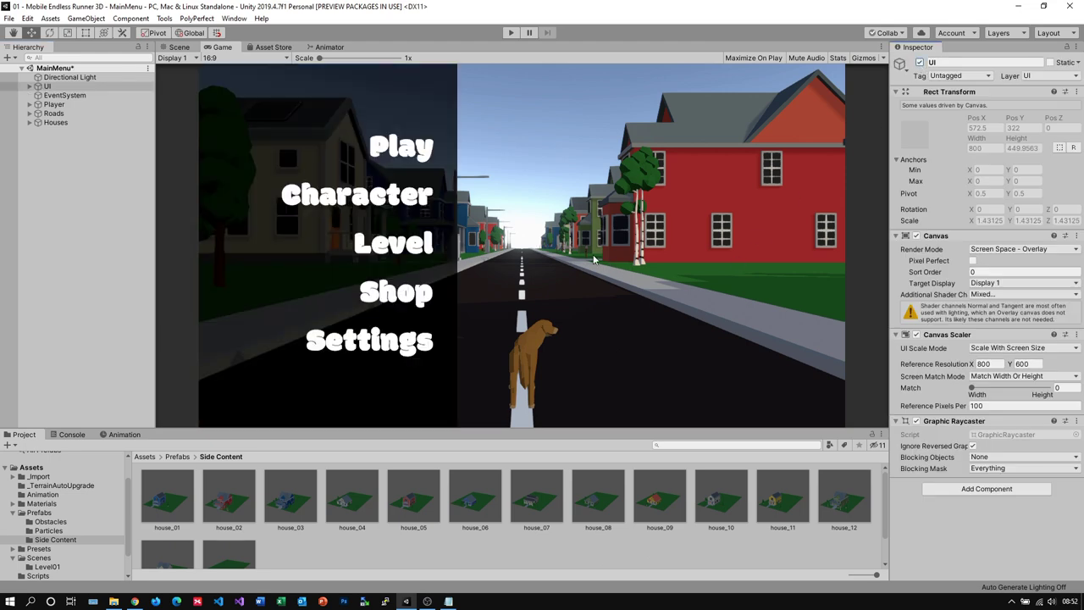
key("ctrl+s")
Rotate Golden_Retreiver_Model under the Player's ModelRoot to about 130.12 degrees around Y.
left_click(29, 104)
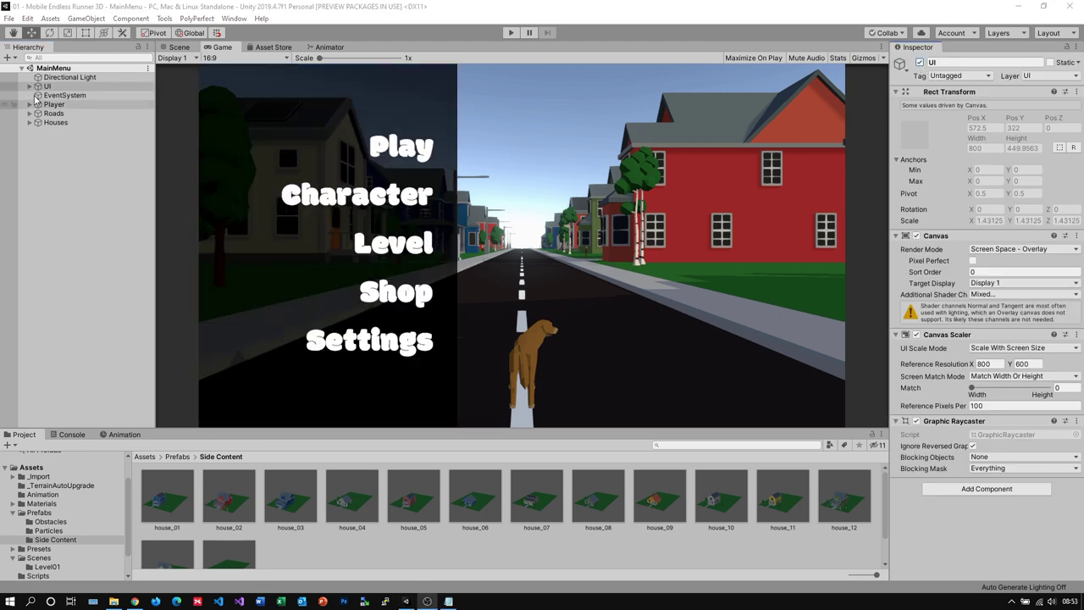
left_click(38, 112)
left_click(51, 122)
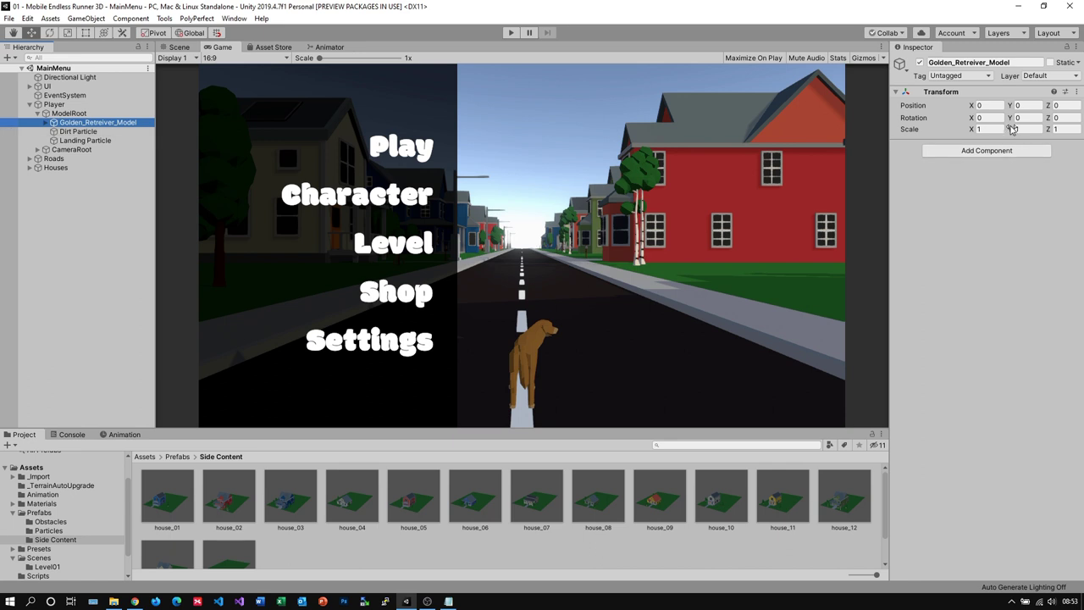
left_click_drag(1014, 124, 225, 199)
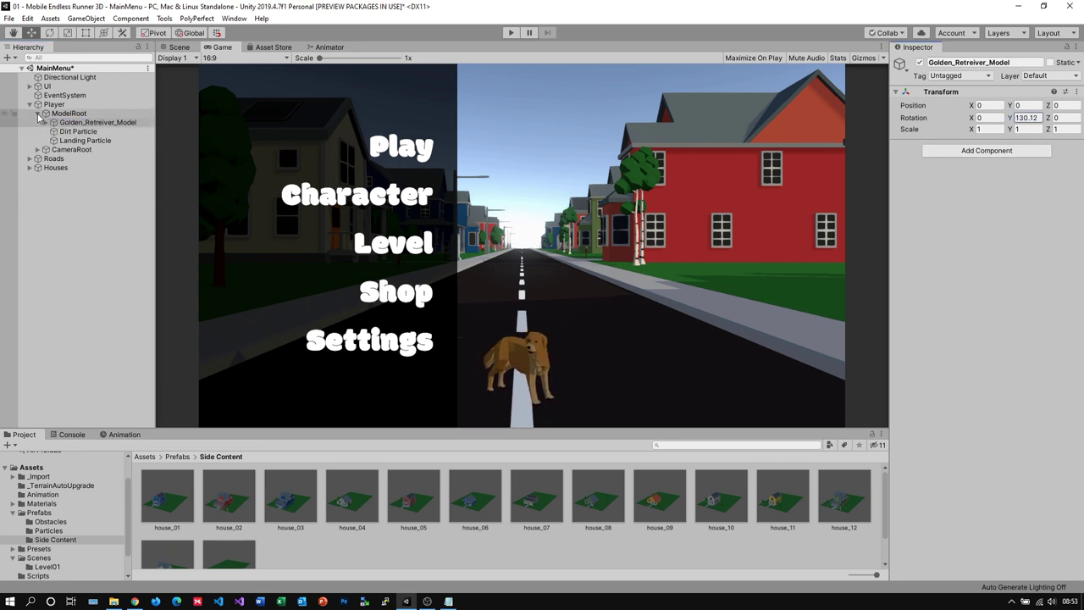
Move the Camera under CameraControls to about X -0.51, Y -1.15, Z -3.11 and preview the framing in Play mode.
left_click(37, 149)
left_click(44, 158)
left_click(81, 167)
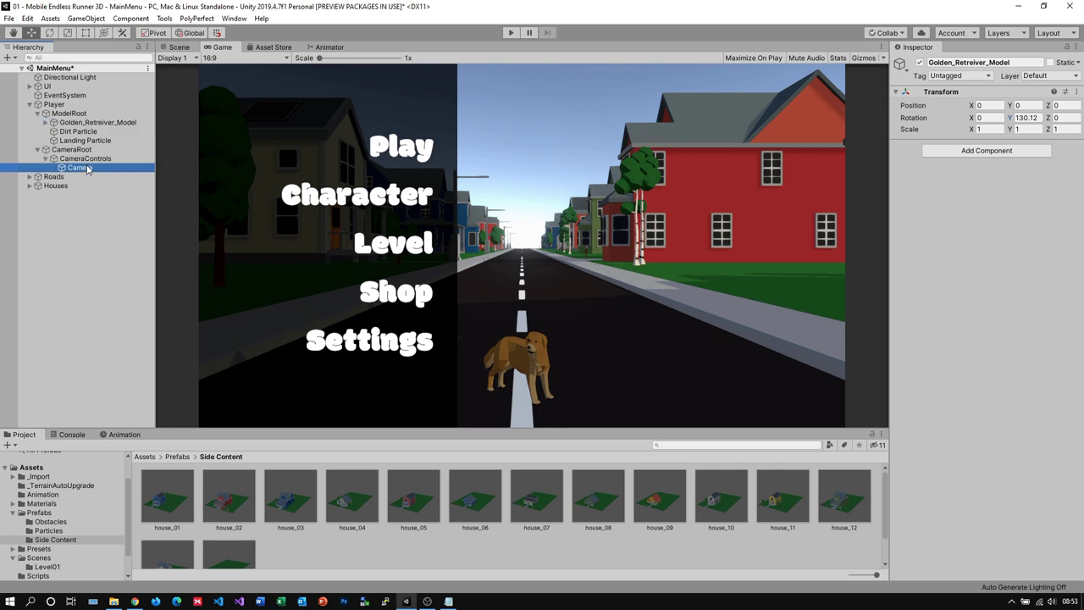
left_click_drag(1009, 105, 960, 111)
left_click_drag(1052, 105, 975, 106)
left_click(510, 32)
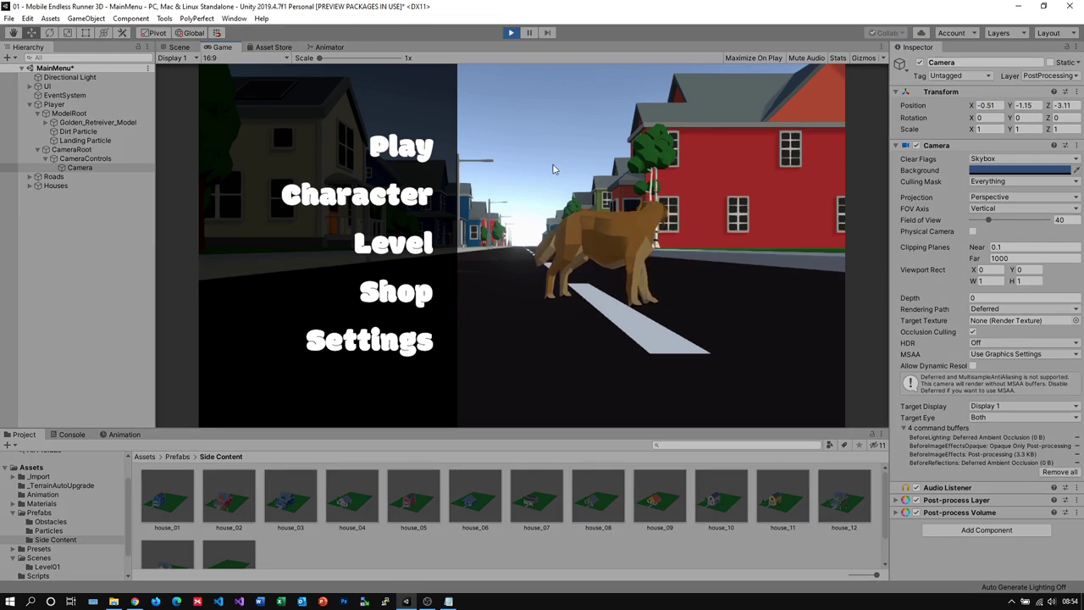
left_click(510, 33)
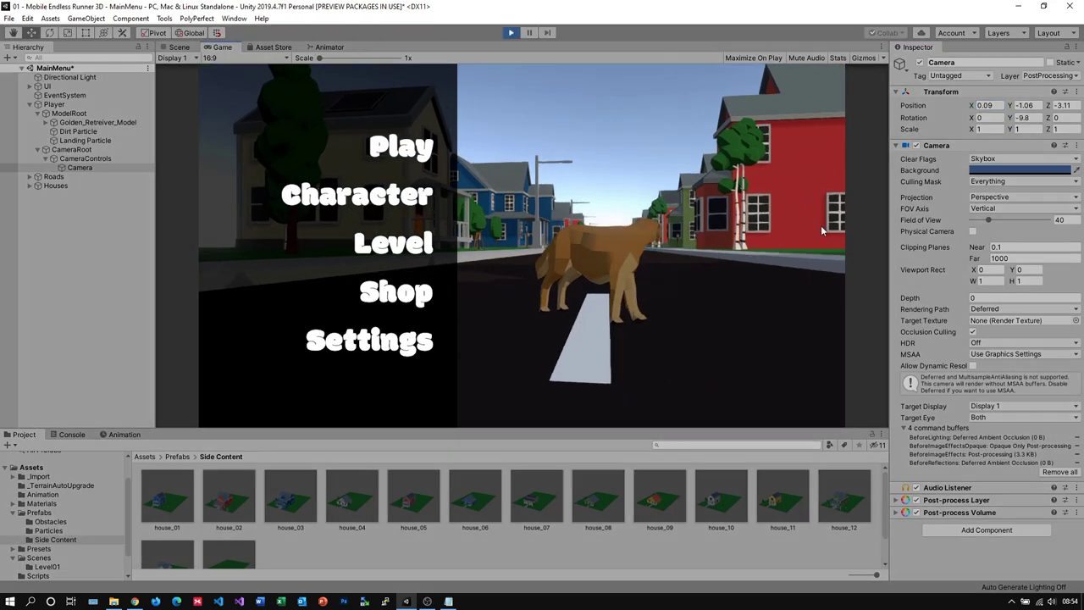
Shift the Camera's X position to about 0.57 and check the dog's framing in Play mode.
left_click(98, 122)
left_click(987, 106)
left_click(80, 167)
left_click_drag(971, 106, 987, 106)
left_click(510, 33)
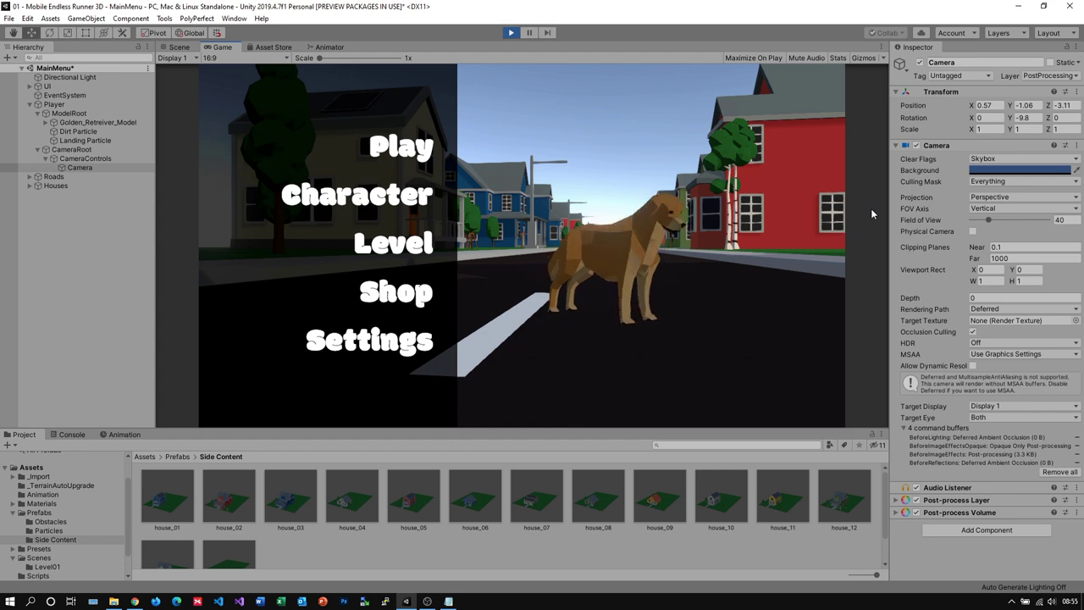
left_click(511, 33)
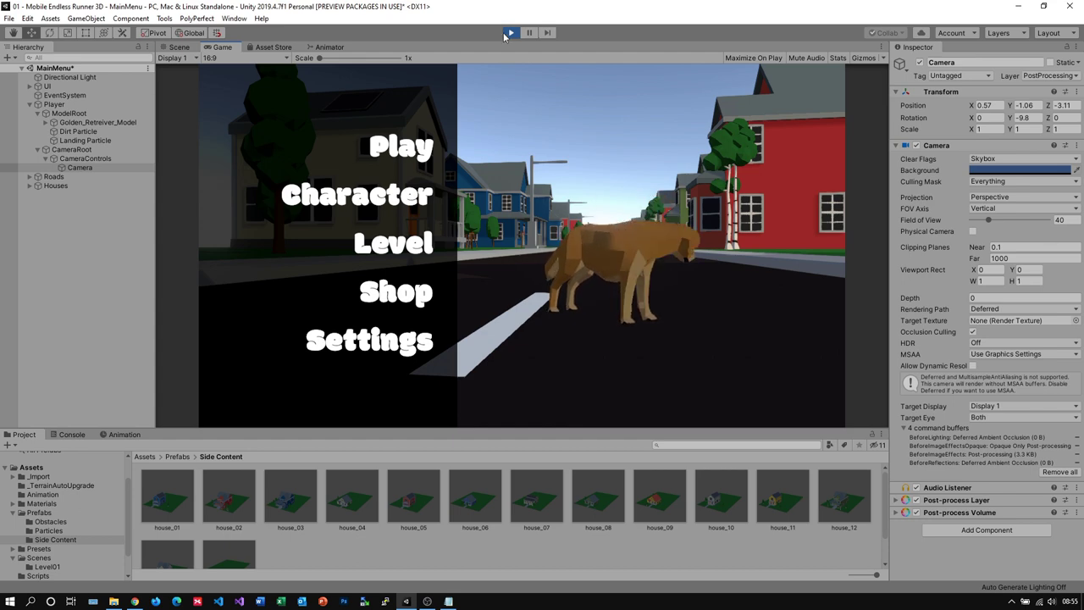
Try alpha values 98 and 100 for the Panel's black image color and settle on 99.
type("98")
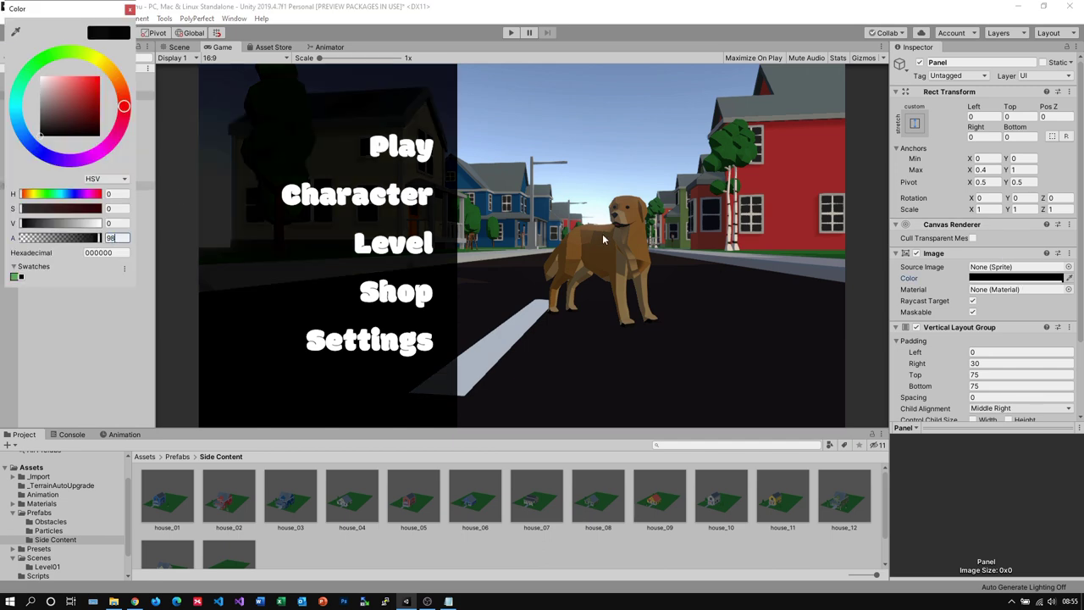
double_click(114, 239)
type("100")
type("99")
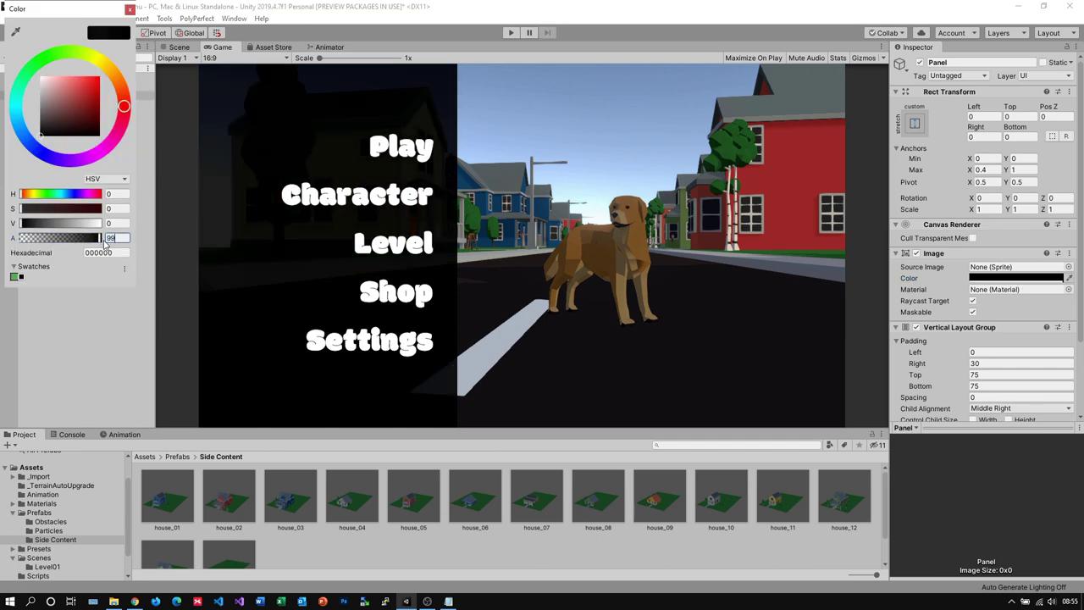
left_click(130, 9)
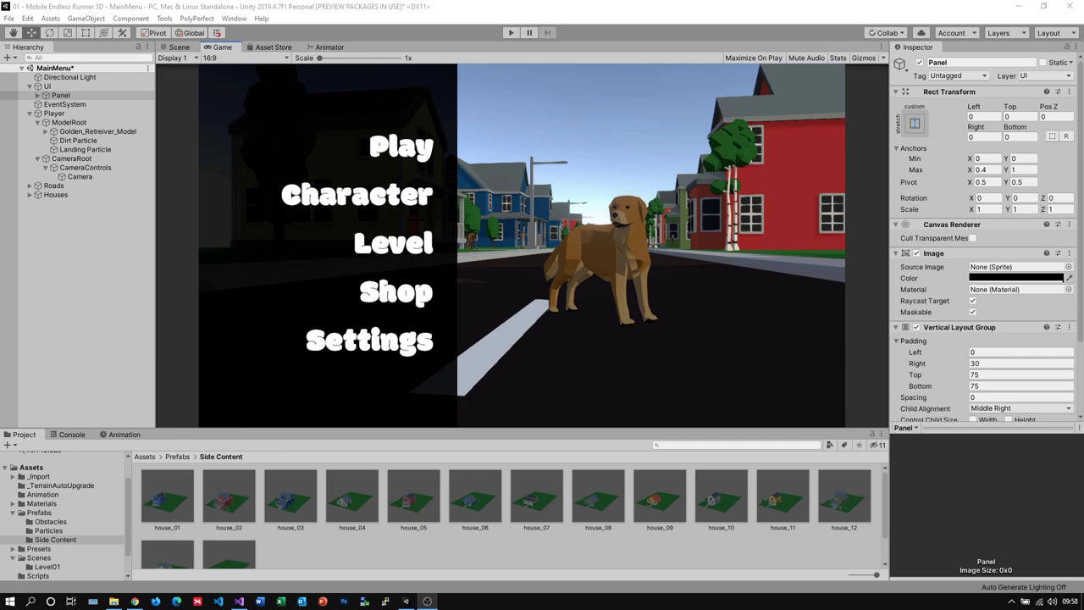
Collapse the five menu buttons under the Panel and inspect PlayButton's On Click list.
left_click(714, 321)
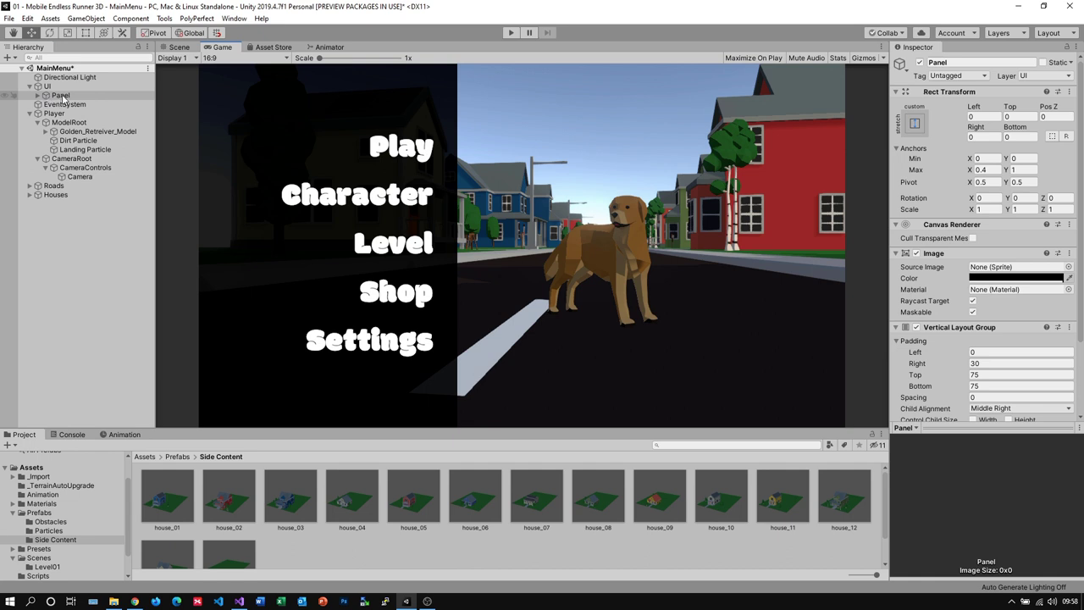
left_click(61, 96)
left_click(39, 96)
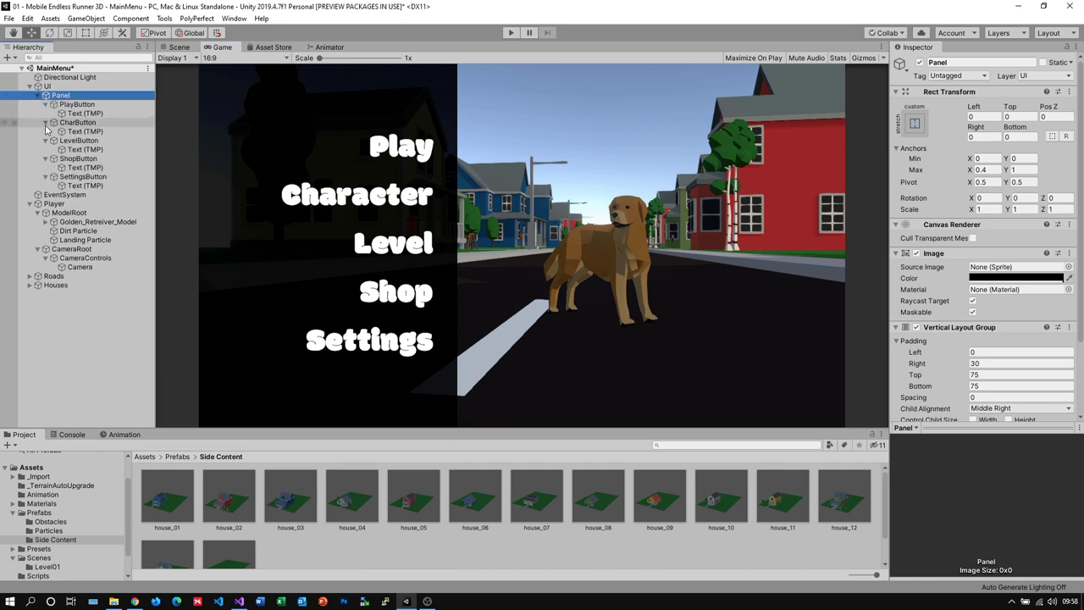
left_click(45, 122)
left_click(45, 131)
left_click(45, 140)
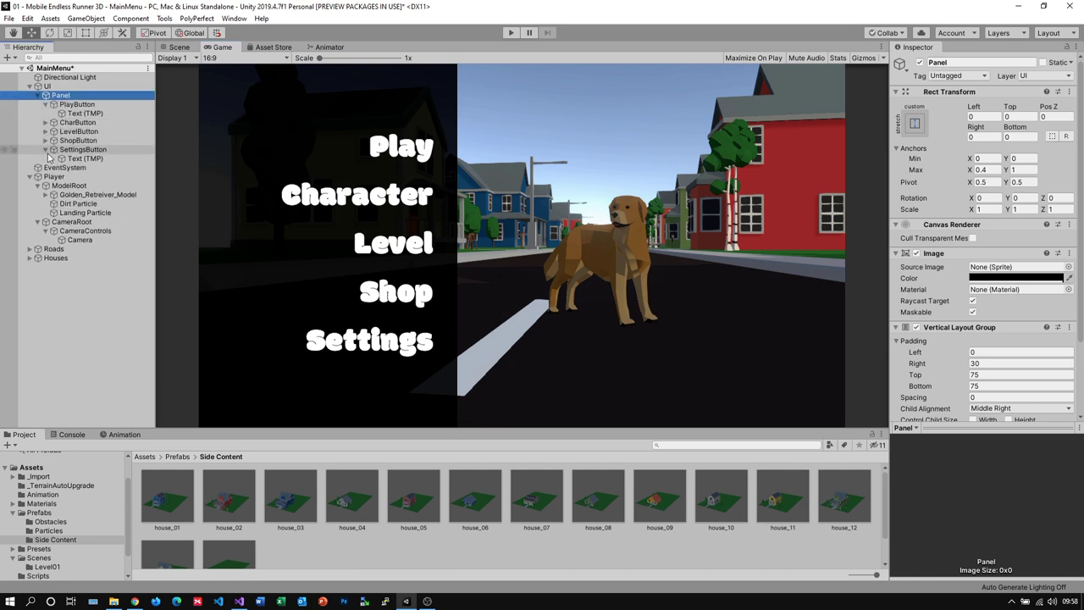
left_click(45, 149)
left_click(45, 104)
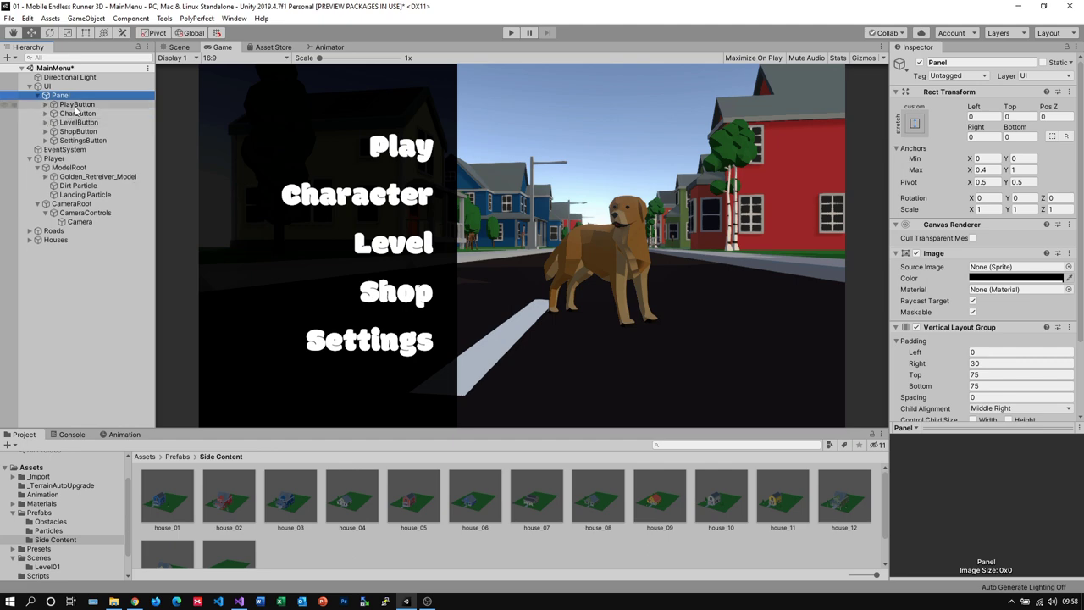
left_click(77, 104)
scroll(941, 329, "down", 5)
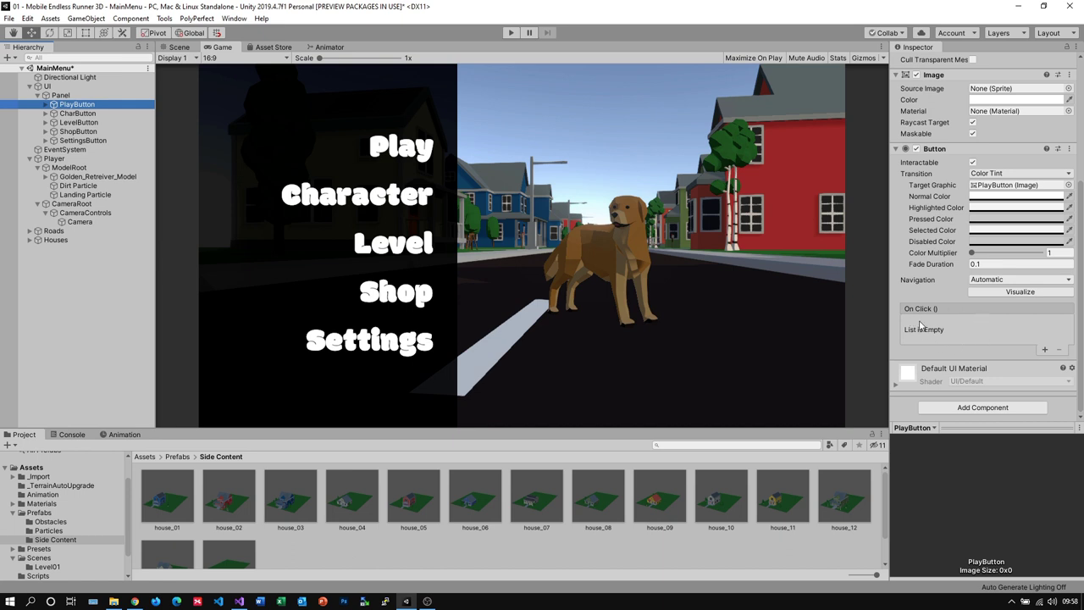
Create a C# script named MenuController in the Scripts folder and open it in Visual Studio.
left_click(144, 458)
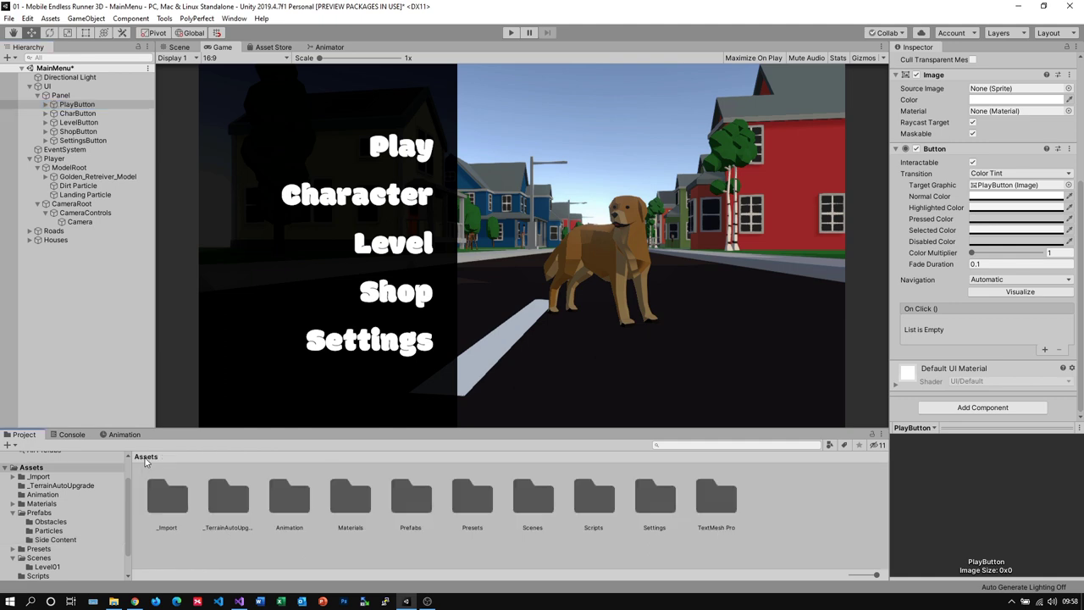
double_click(596, 498)
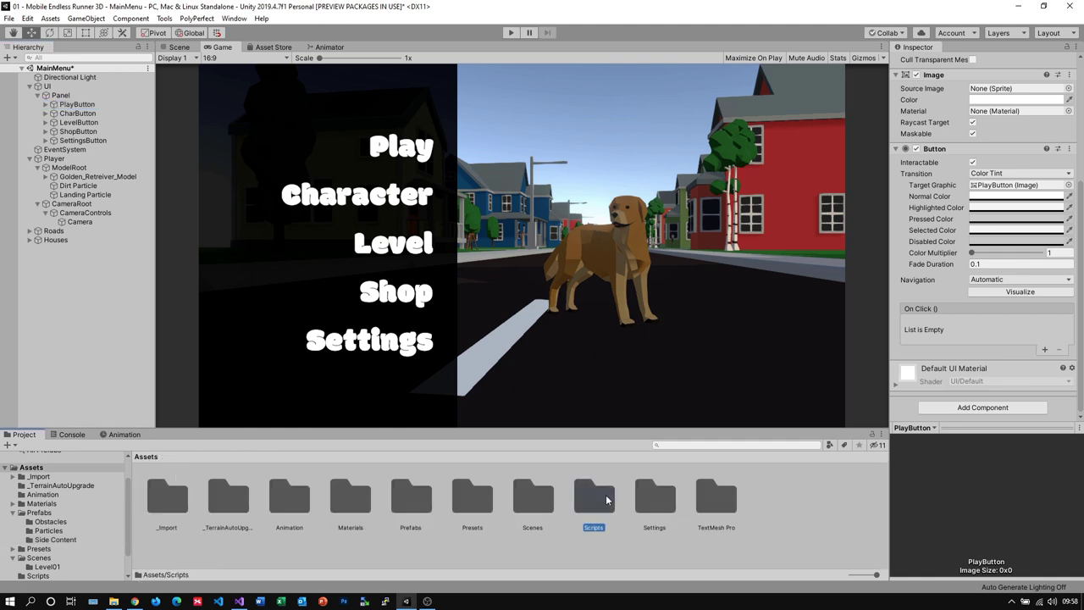
right_click(754, 493)
mouse_move(796, 211)
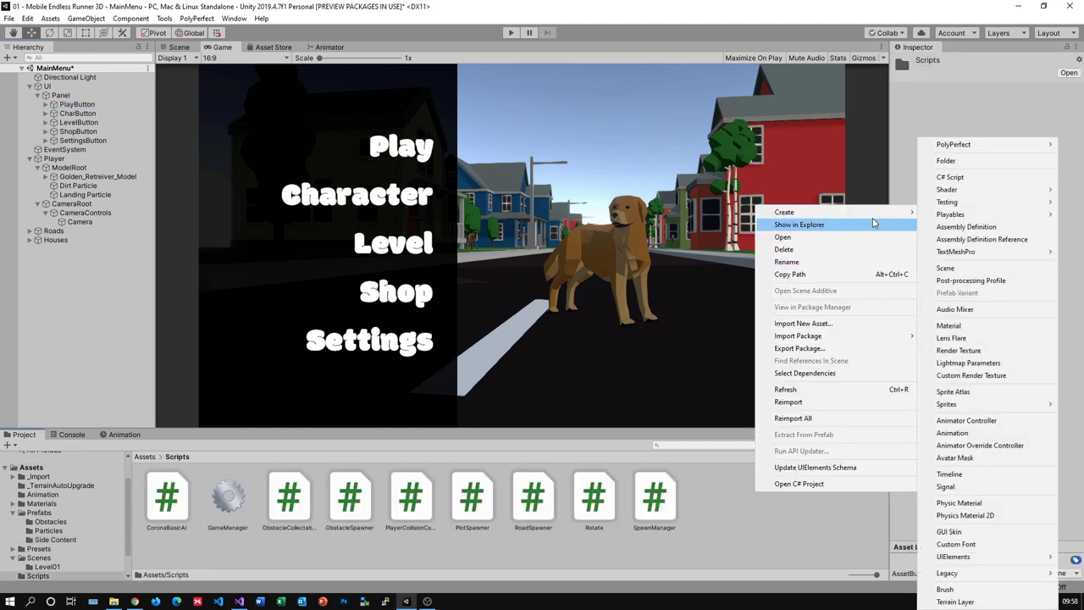
left_click(963, 181)
type("MenuController")
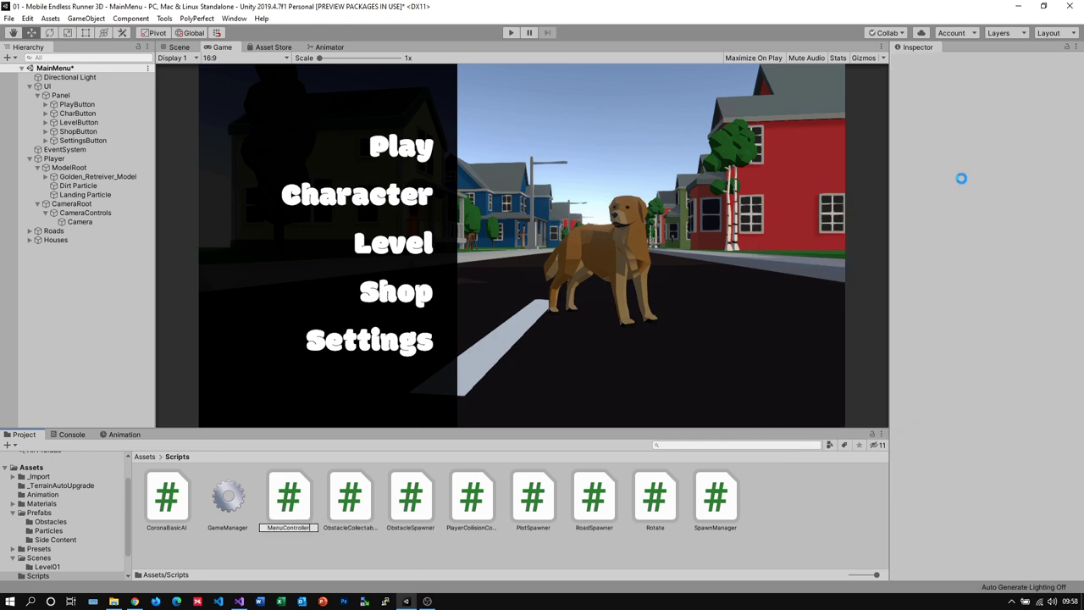
key("Return")
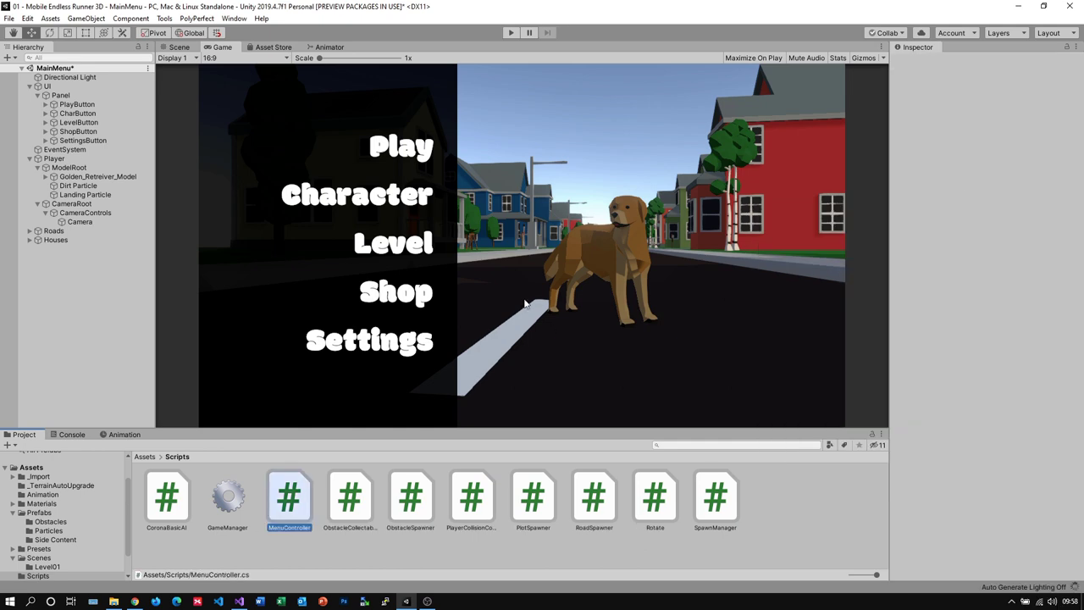
double_click(287, 506)
left_click(350, 277)
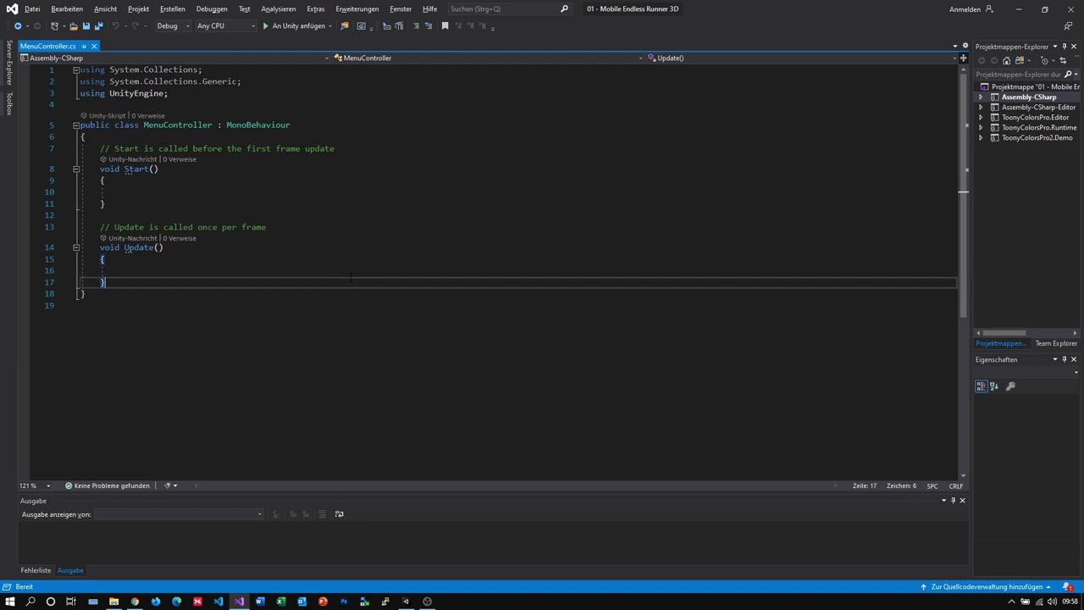
Add a public StartGame() method below Update that loads the scene "Level01" through SceneManager, importing UnityEngine.SceneManagement.
key("Return")
key("Return")
type("public vo0id StartGame()")
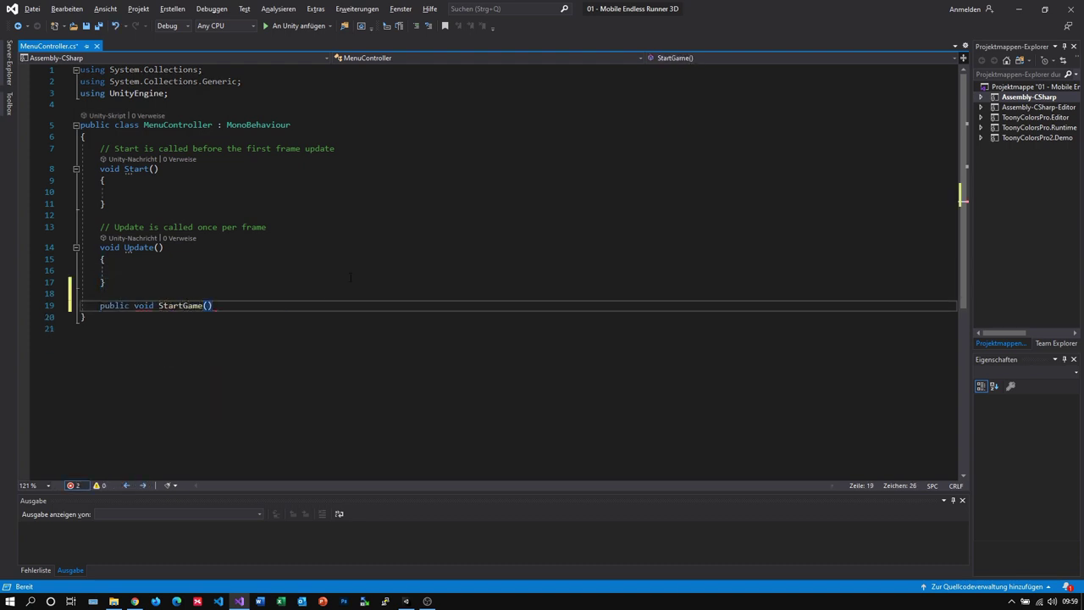
key("Return")
type("{")
key("Return")
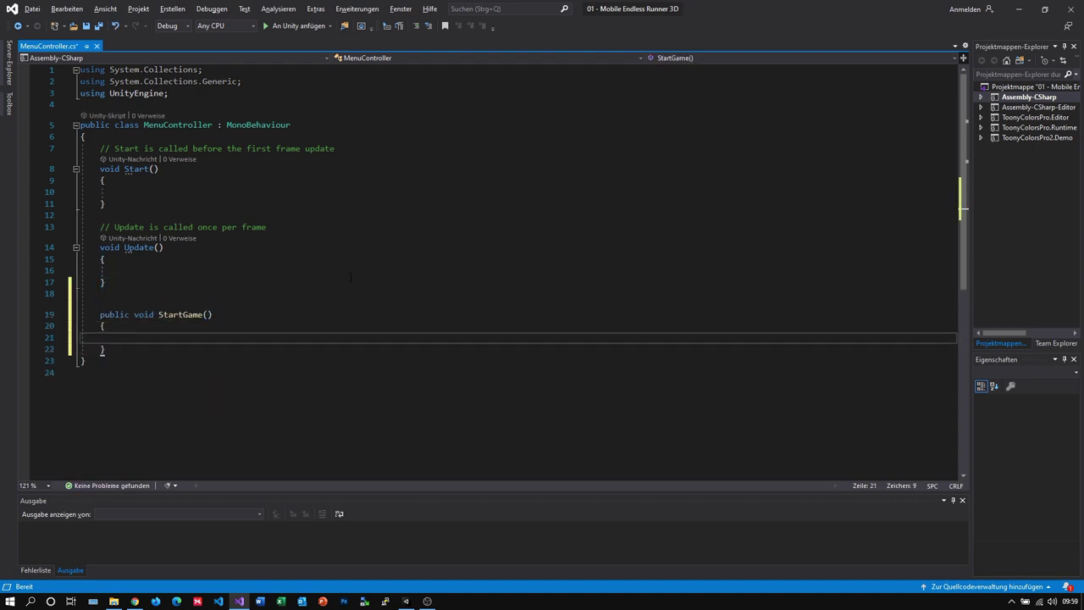
type("SceneManager.LoadScene(\"\")")
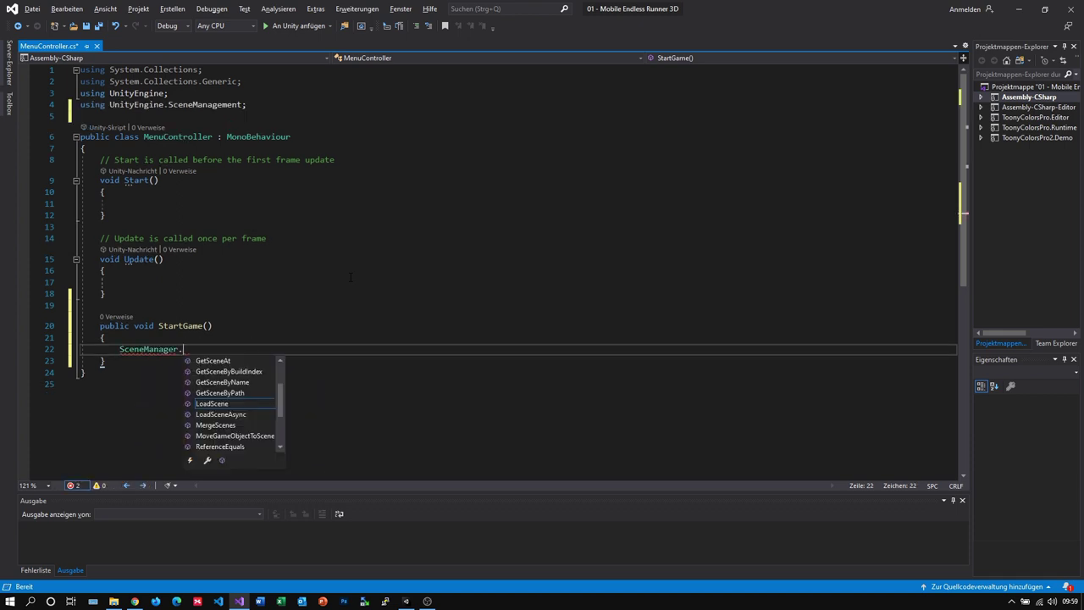
type("Level01\");")
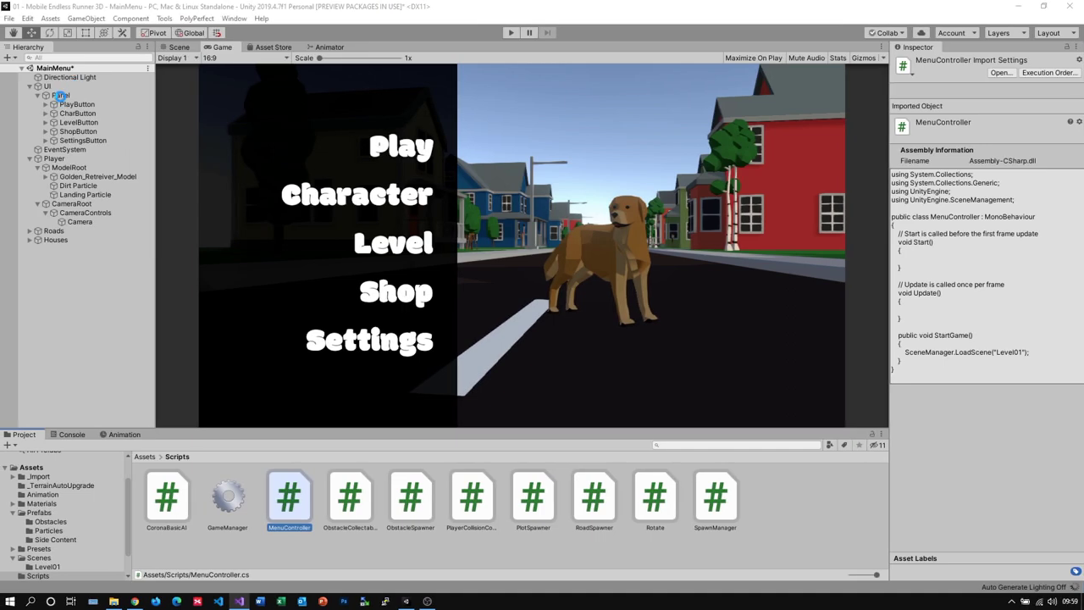
Switch back to Unity and rename the UI's Panel object as MainMenu.
left_click(60, 96)
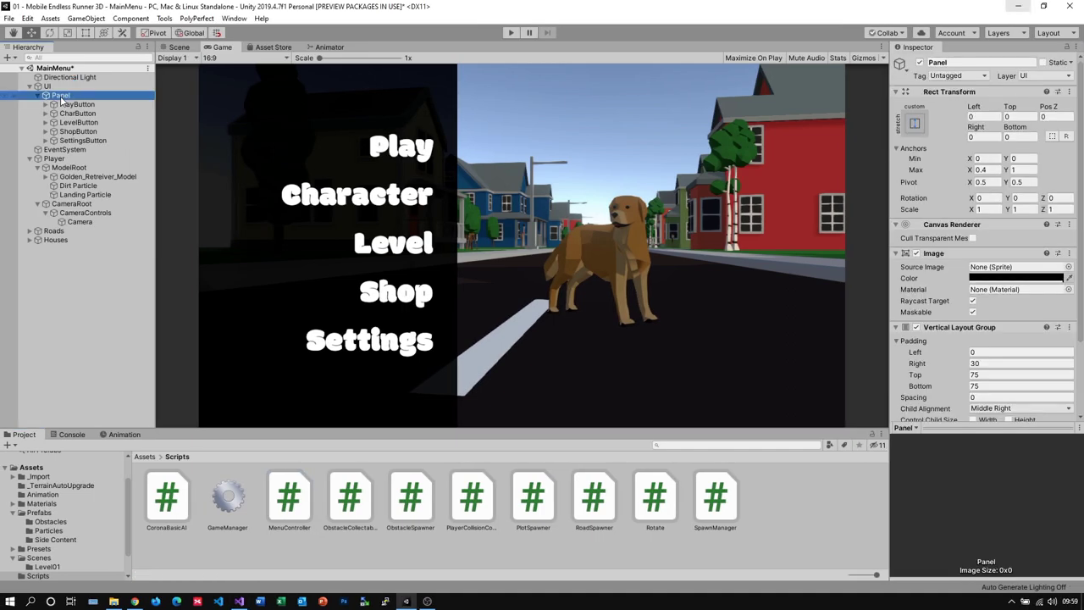
key("F2")
type("MainMenu")
key("Return")
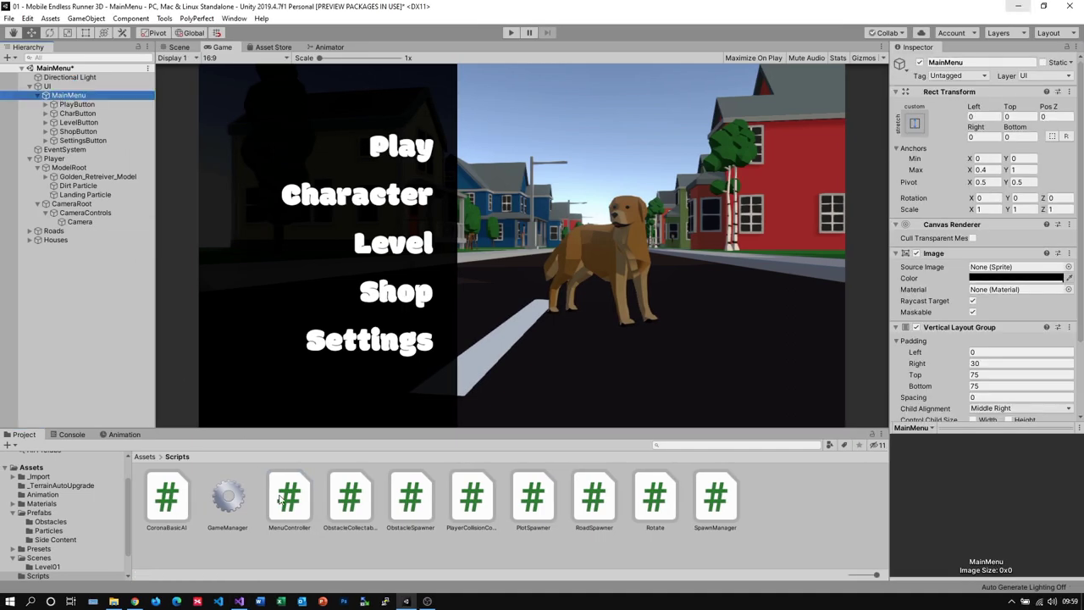
Attach the Menu Controller script to the MainMenu object and save the scene.
scroll(940, 351, "down", 3)
left_click(984, 408)
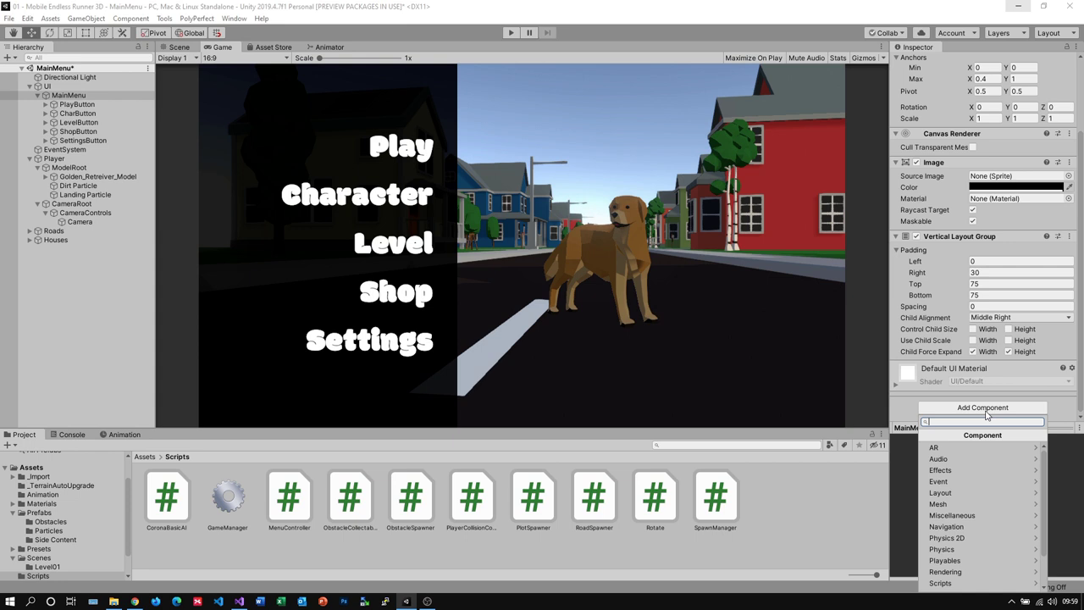
type("Menu")
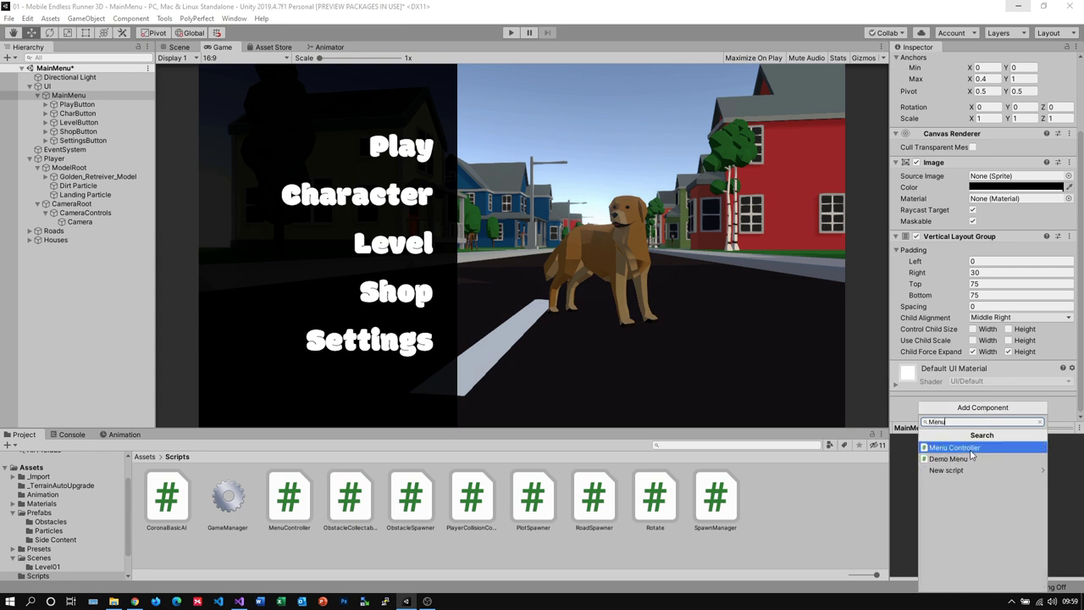
left_click(971, 449)
key("ctrl+s")
Add an On Click event to PlayButton that targets the MainMenu object and calls MenuController.StartGame.
left_click(77, 104)
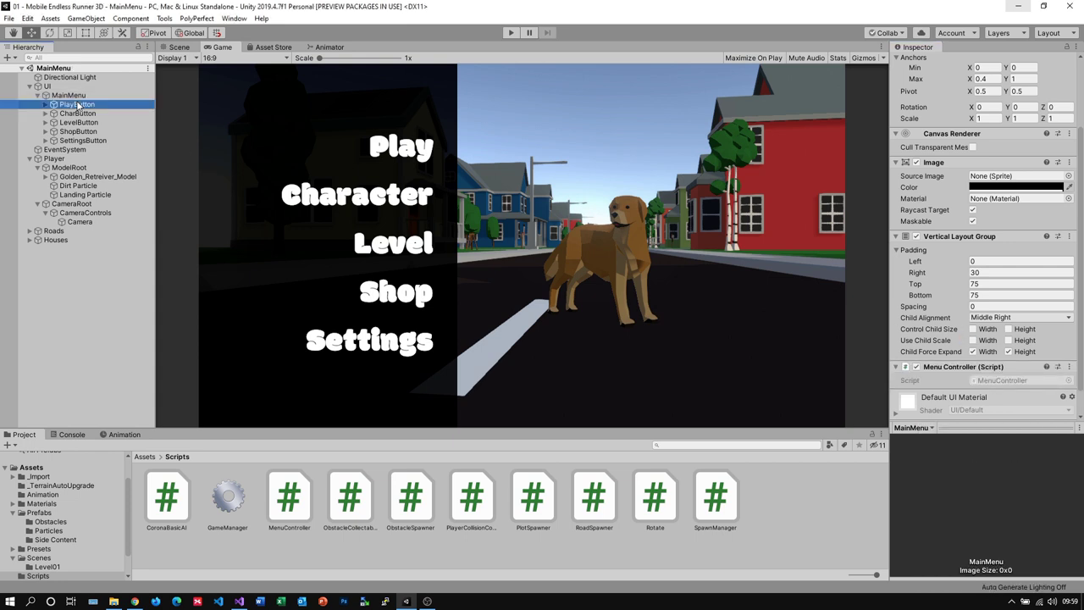
scroll(963, 243, "down", 2)
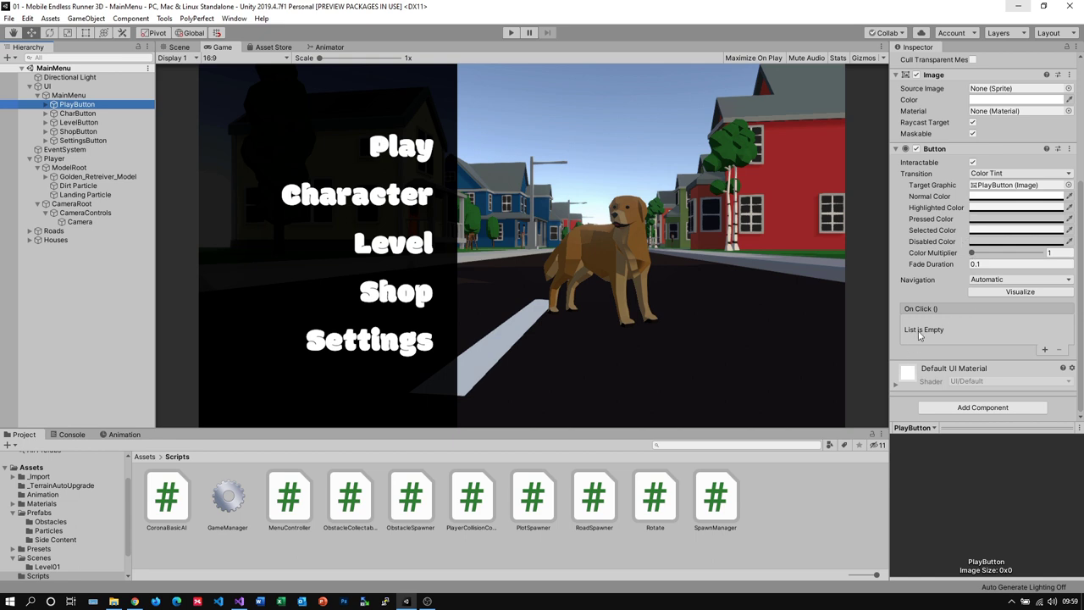
left_click(1044, 351)
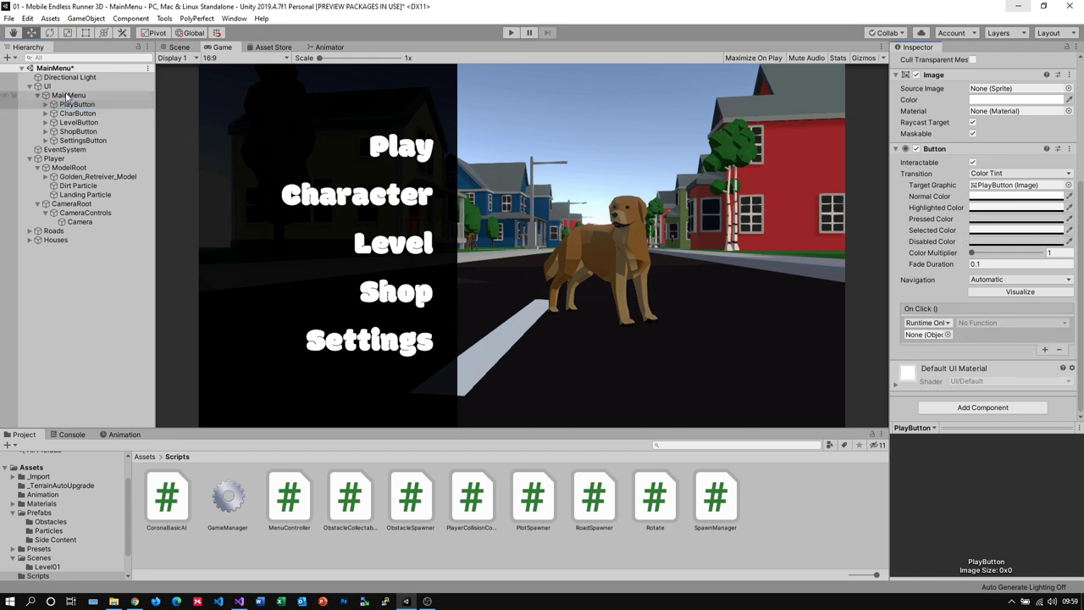
left_click_drag(70, 97, 946, 337)
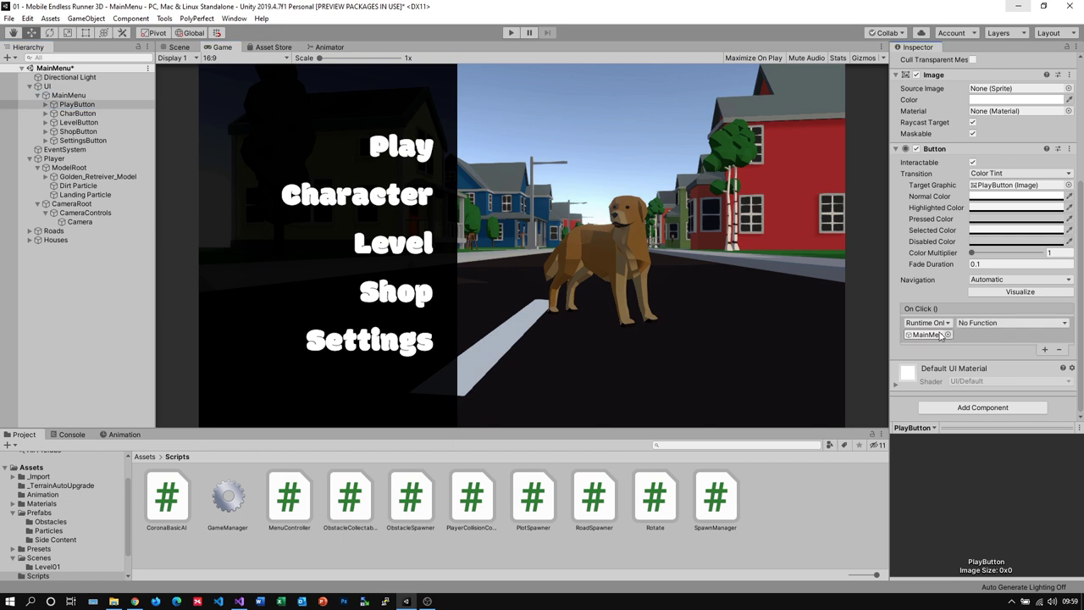
left_click(1013, 323)
mouse_move(1013, 415)
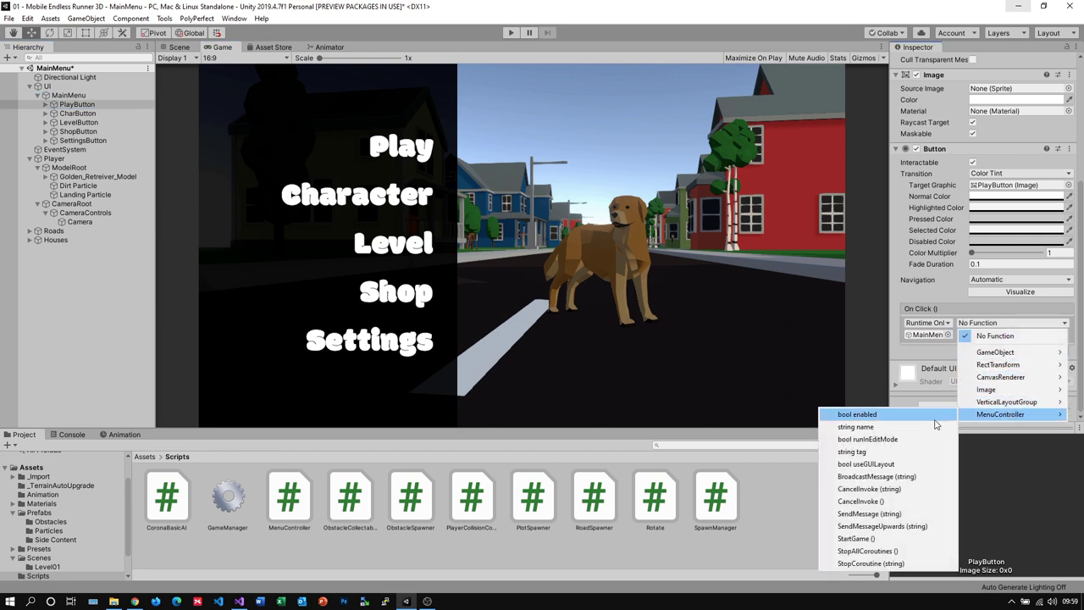
left_click(891, 539)
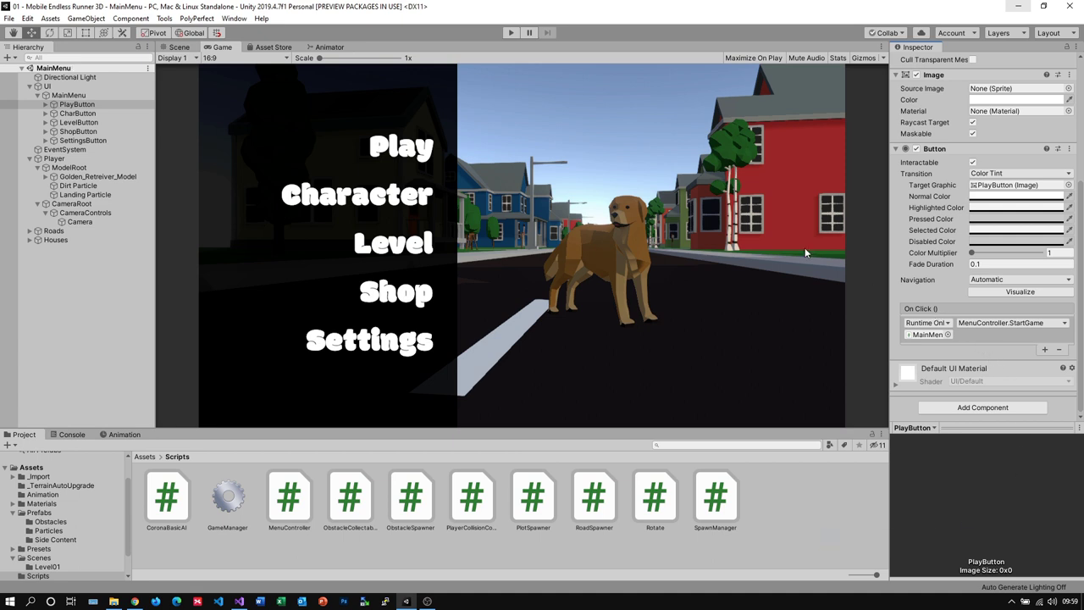
Test the main menu's Play button in Play mode, and stop the game once the level has been tried.
left_click(515, 32)
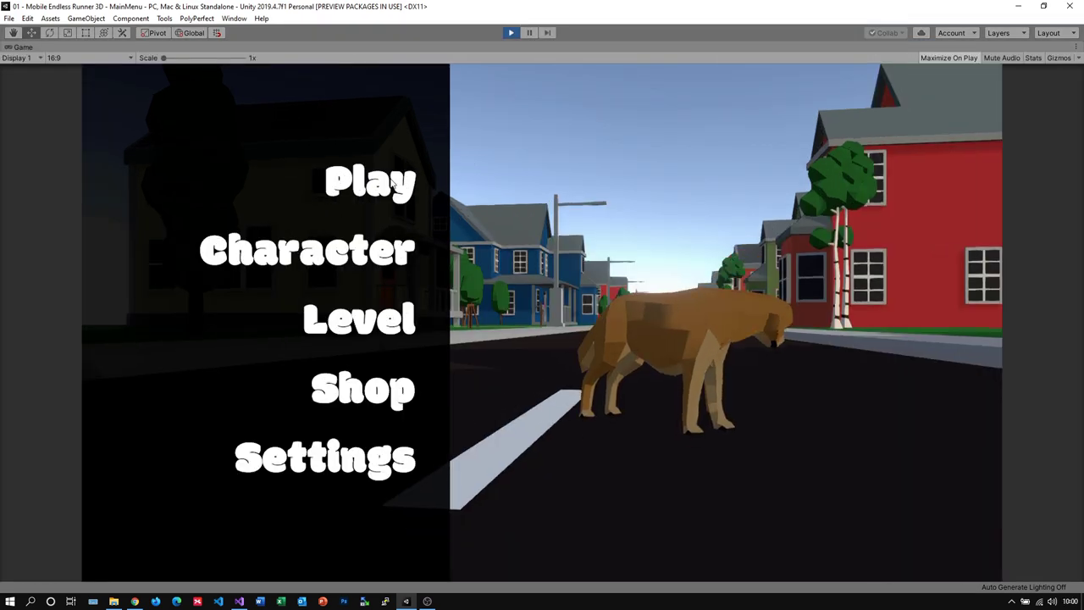
left_click(391, 182)
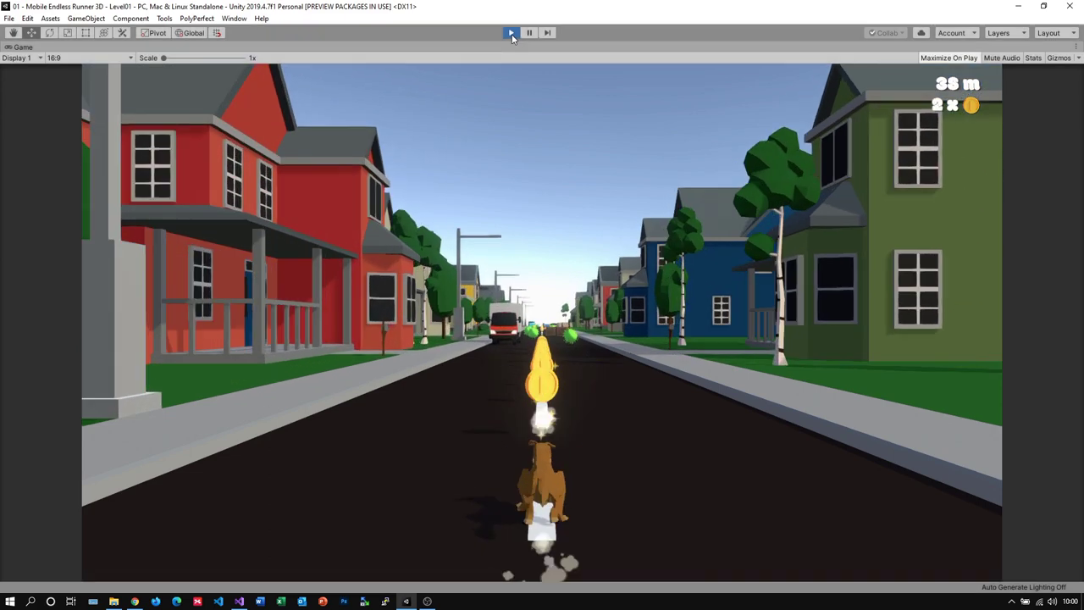
left_click(512, 33)
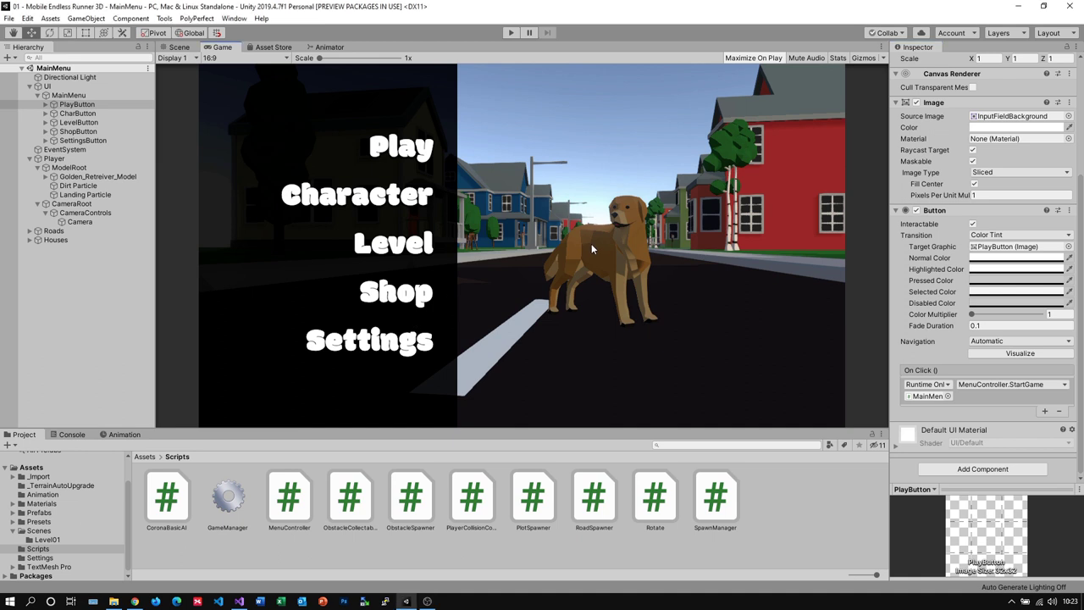
Open the Level01 scene from the Scenes folder.
left_click(149, 458)
double_click(532, 509)
double_click(227, 496)
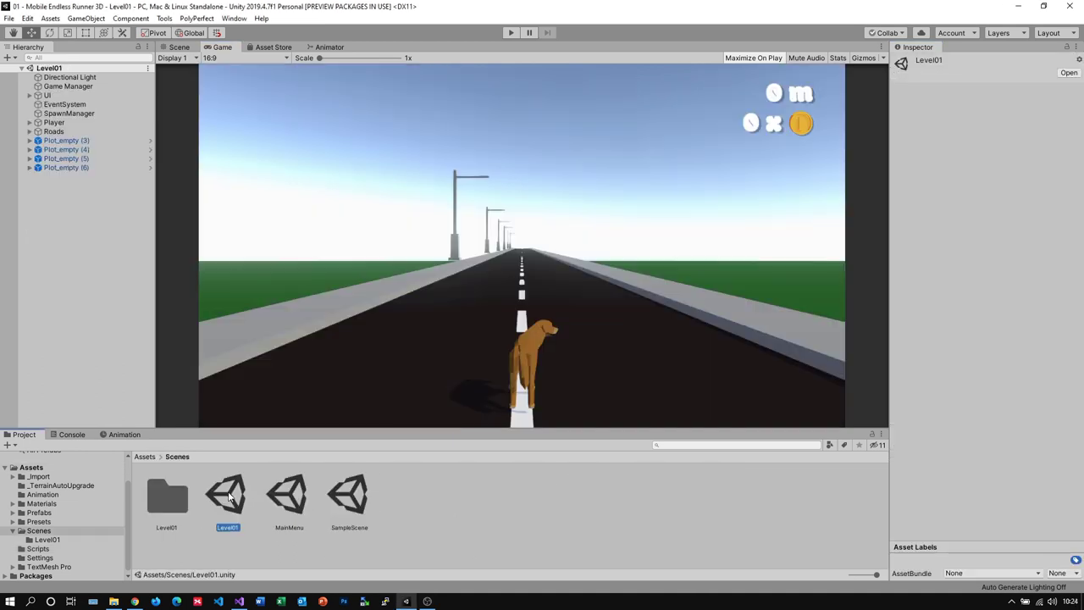
Create an empty child object named GameOverMenu under the UI canvas.
left_click(30, 95)
right_click(53, 95)
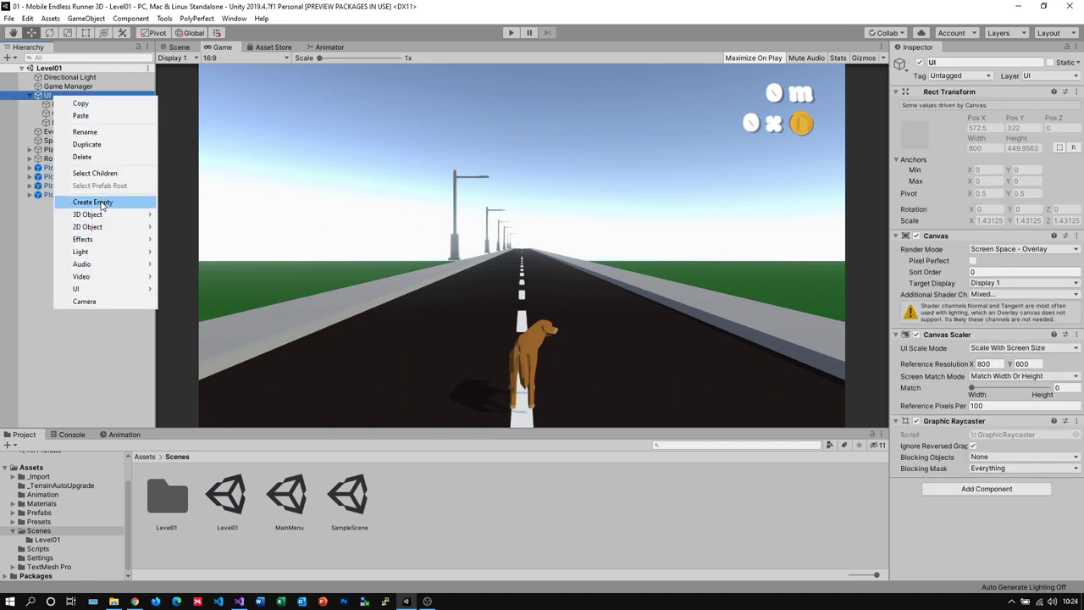
left_click(92, 202)
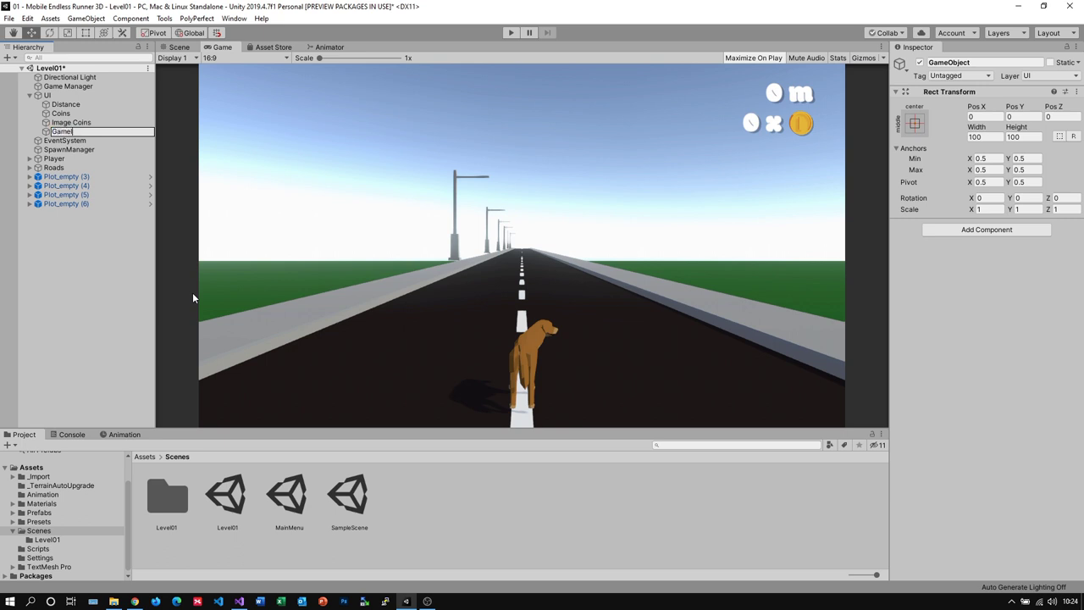
type("GameOverMenu")
key("Return")
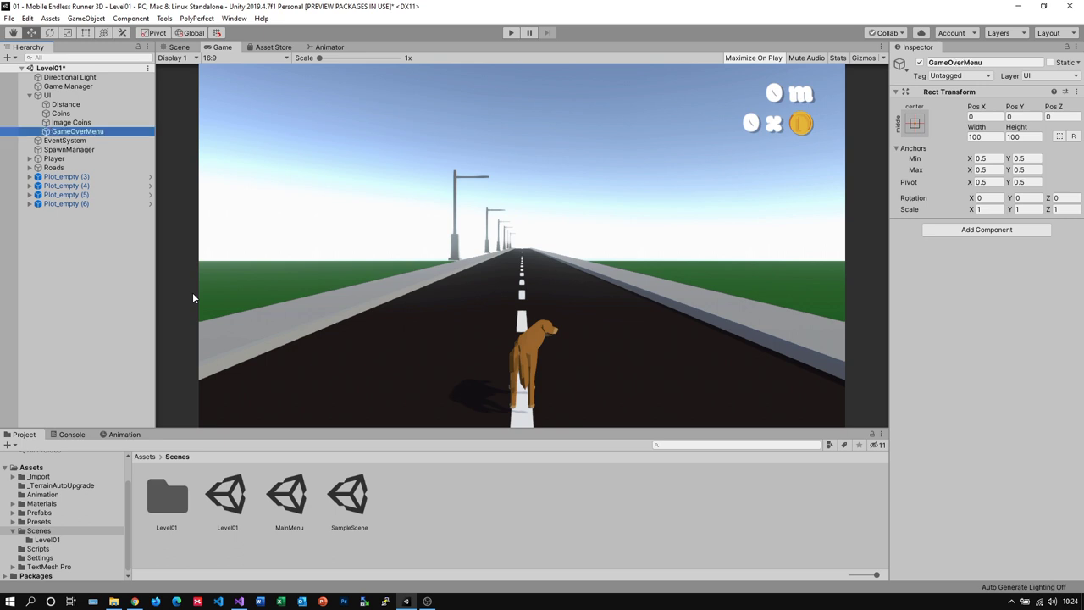
Collapse the GameOverMenu object in the scene hierarchy and deactivate it.
right_click(100, 134)
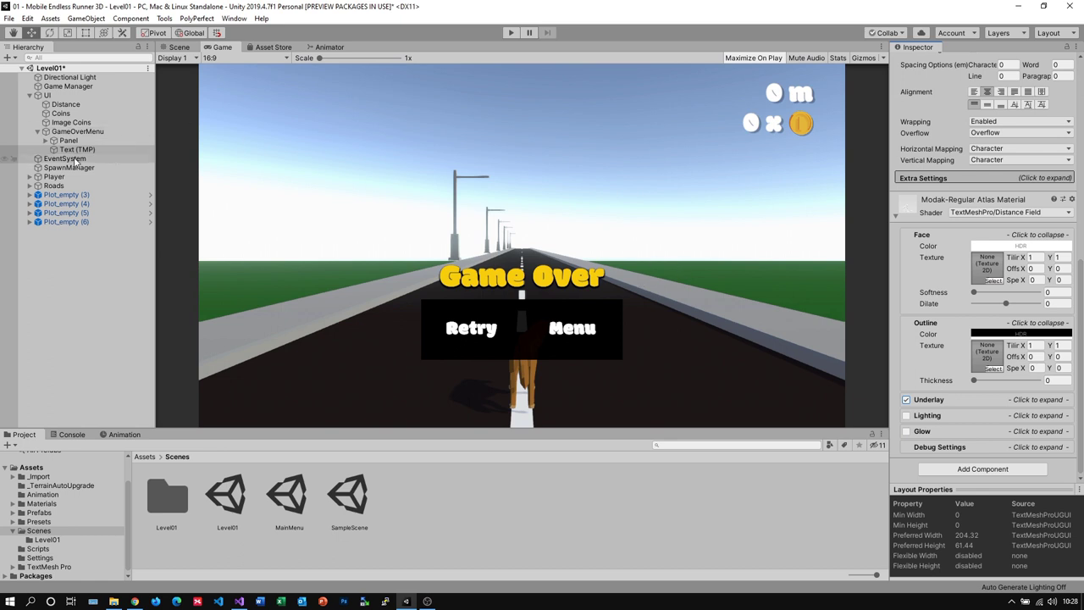
left_click(37, 132)
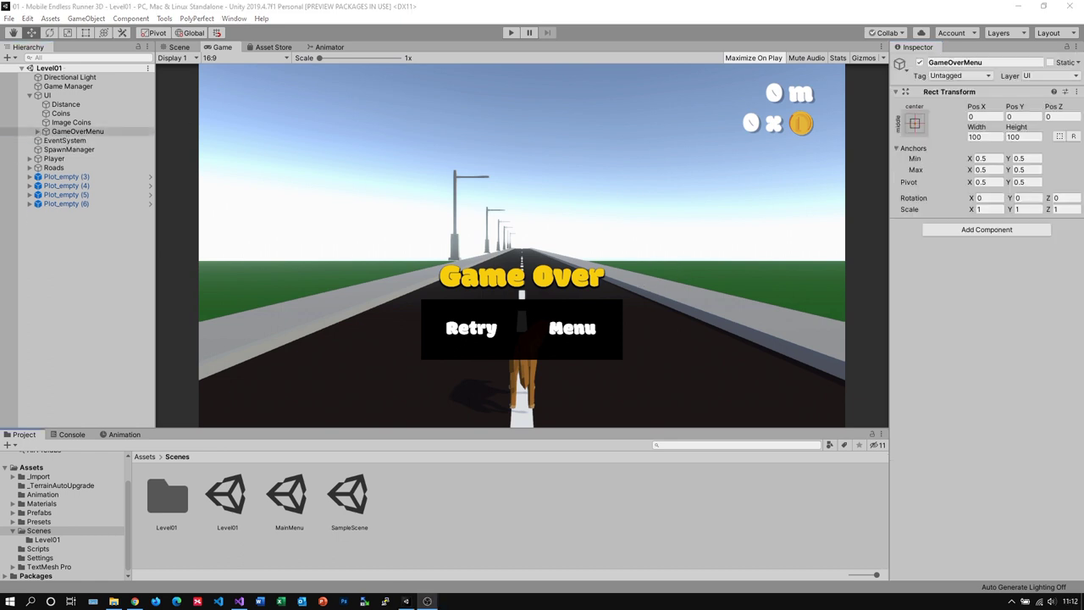
left_click(75, 132)
left_click(921, 63)
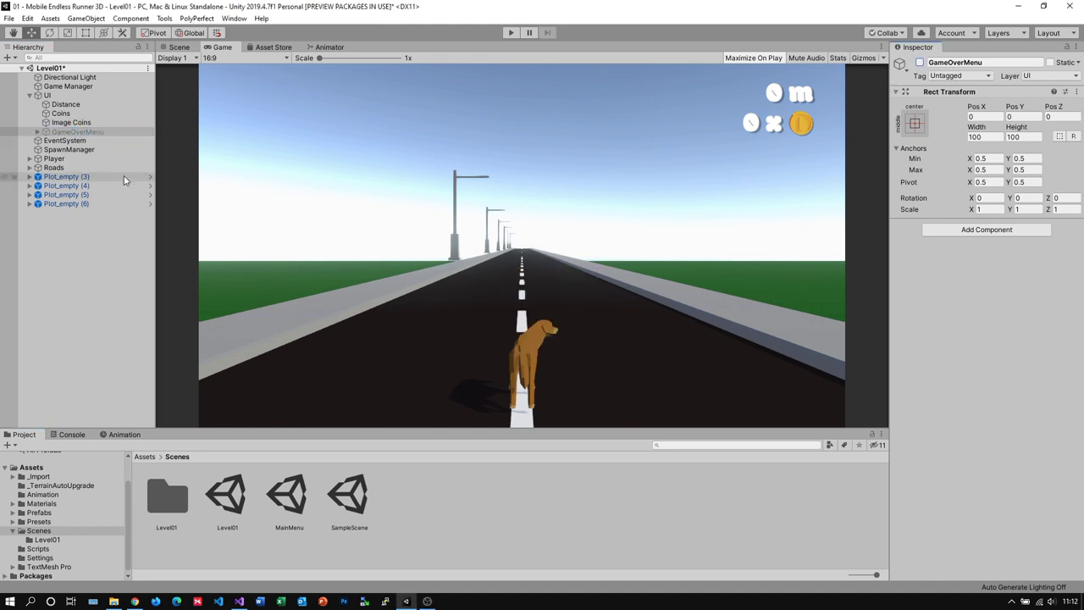
Open the Game Manager's script for editing, declare a public GameObject gameOverMenu below uiCoins, and save.
left_click(72, 88)
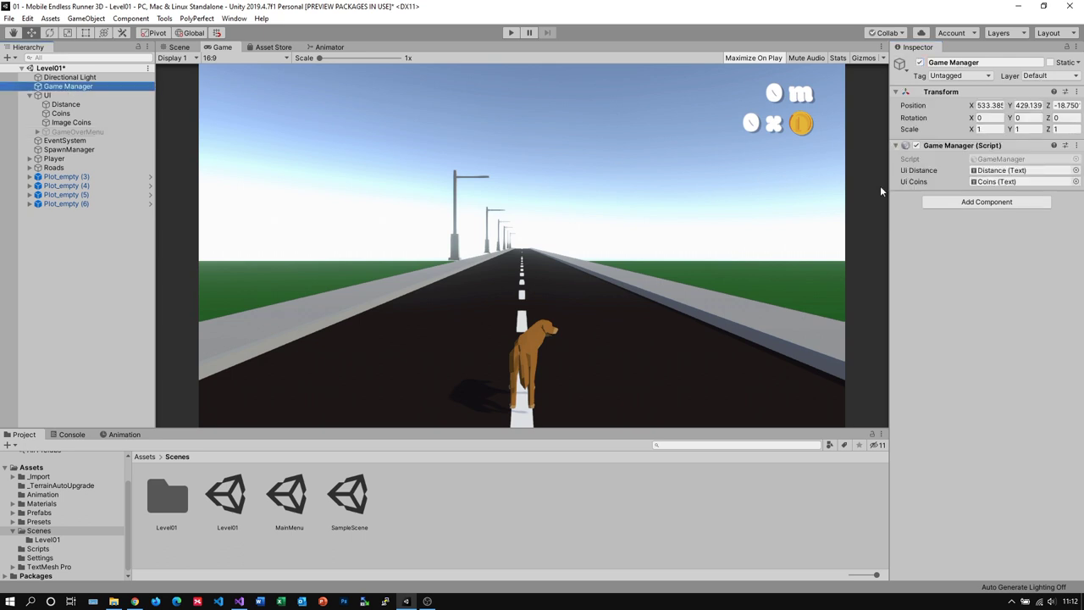
right_click(959, 146)
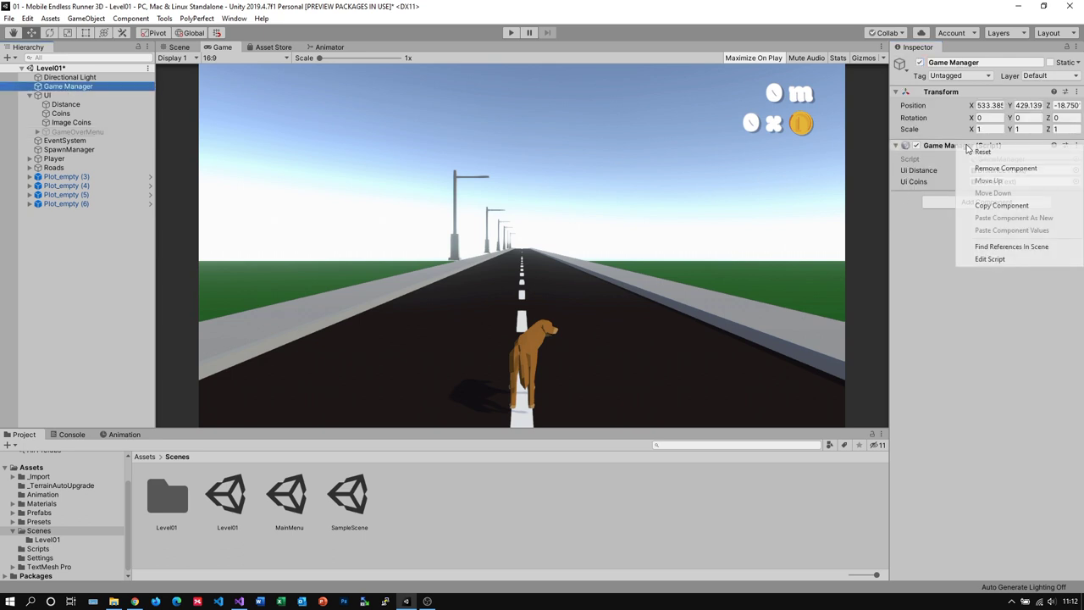
left_click(991, 258)
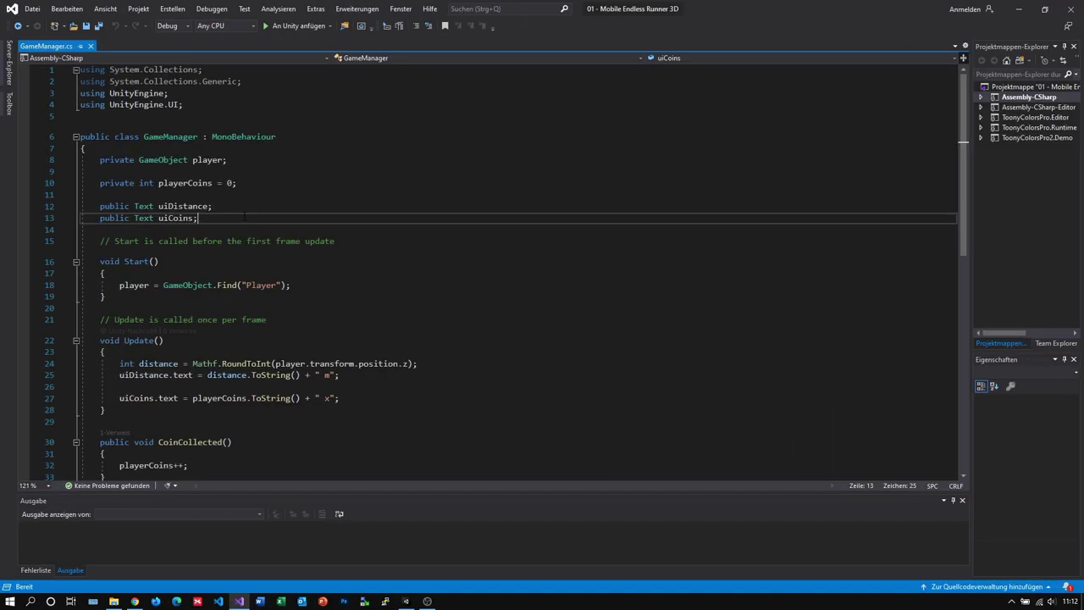
key("Return")
type("public GameObject g")
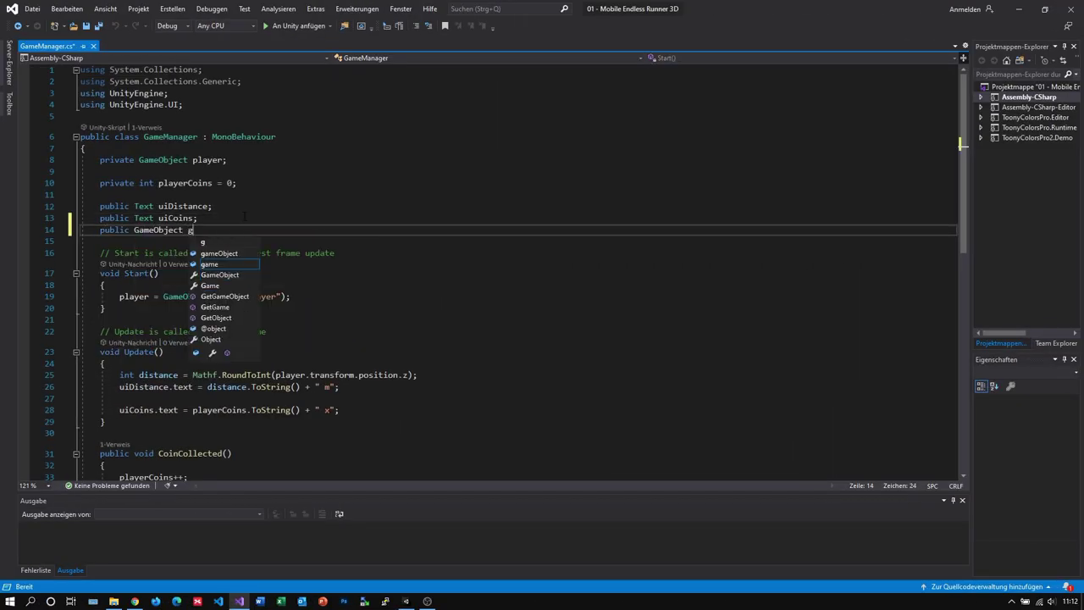
type("ameOverMenu;")
key("ctrl+s")
Add a public GameOver() method after CoinCollected that calls gameOverMenu.SetActive(true), and save the script.
scroll(188, 248, "down", 7)
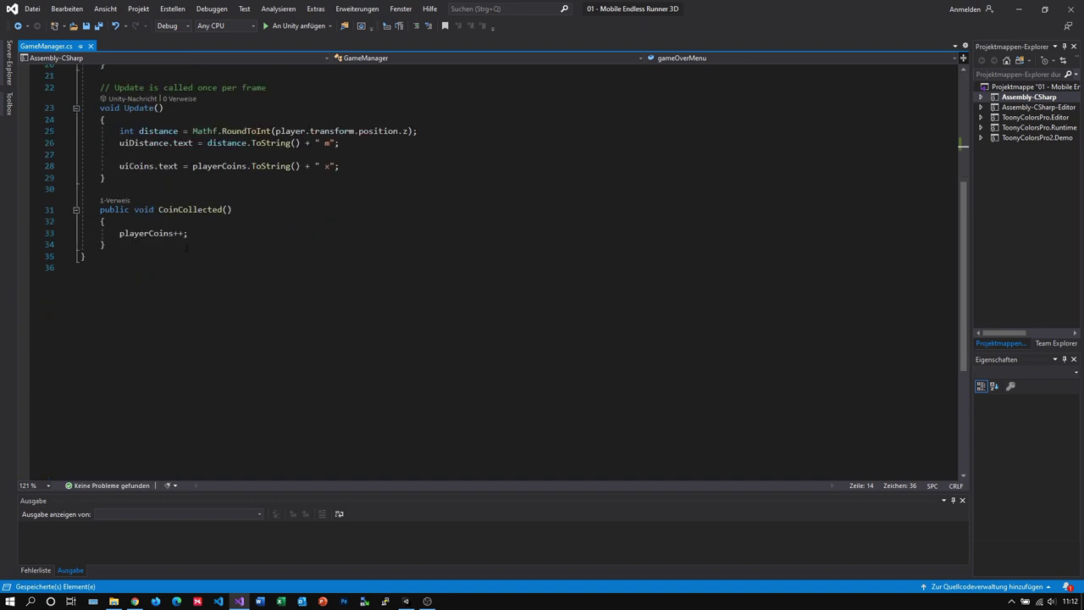
left_click(187, 247)
key("Return")
key("Return")
type("public void GameO")
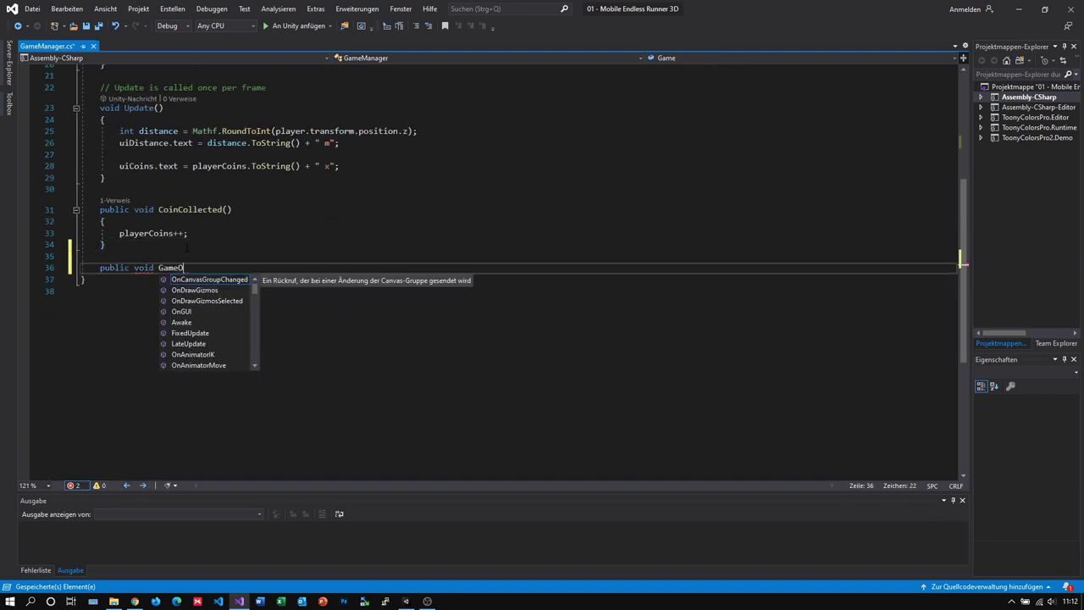
type("ver()")
key("Return")
type("{")
key("Return")
type("gameOverMenu")
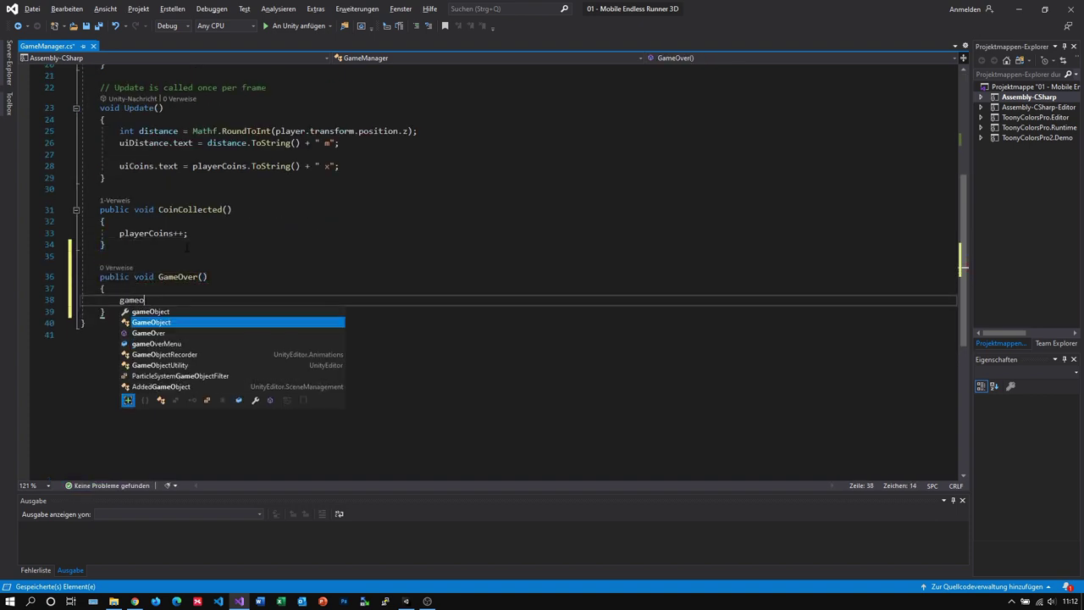
type(".SetActive(true);")
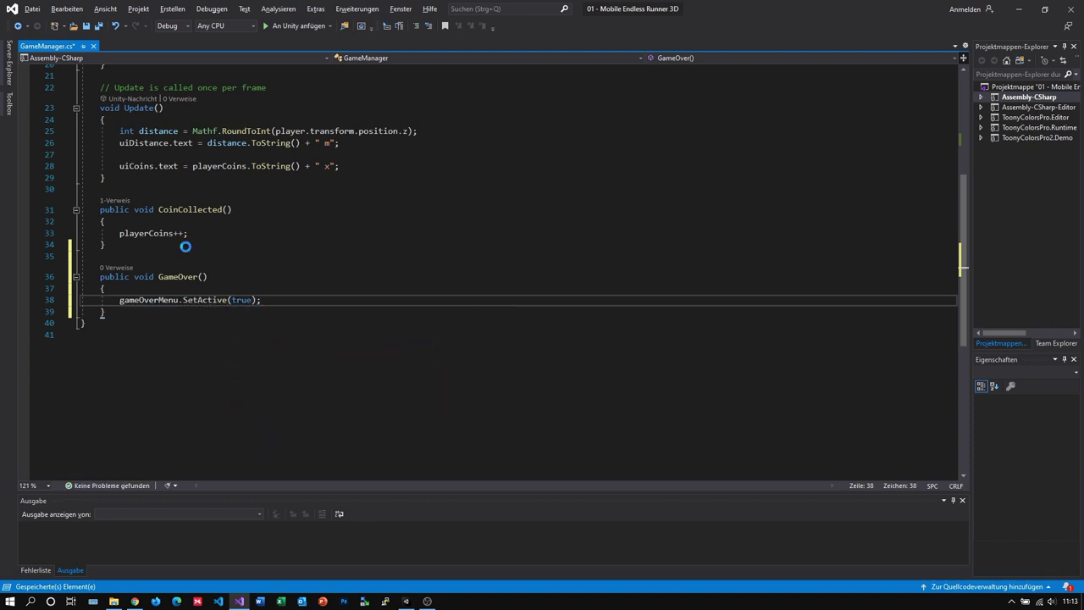
key("ctrl+s")
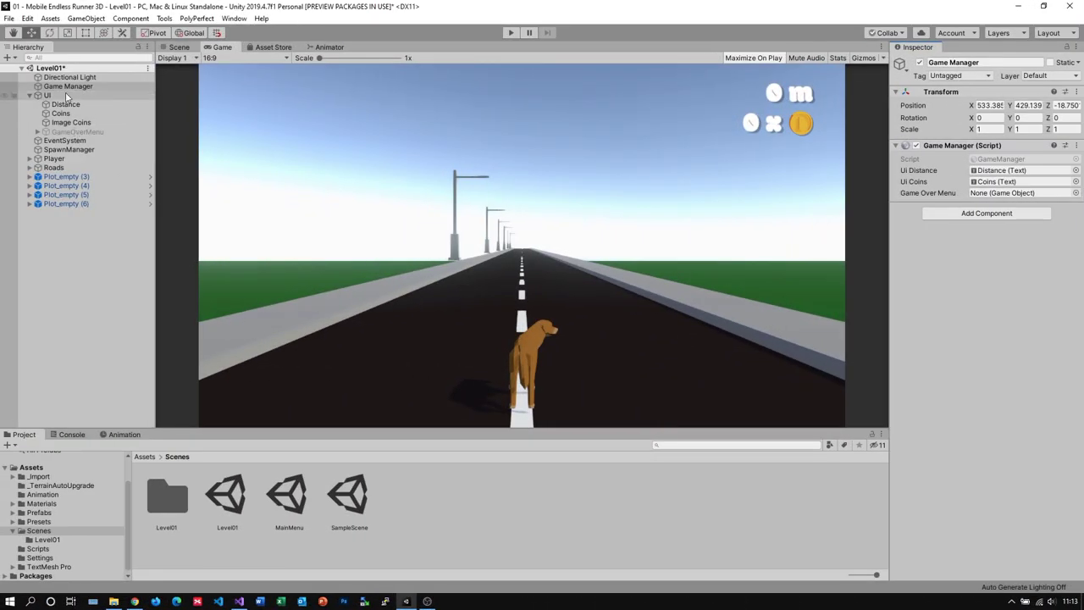
Assign the GameOverMenu object to the Game Manager script's Game Over Menu reference.
left_click(73, 132)
left_click_drag(73, 132, 995, 196)
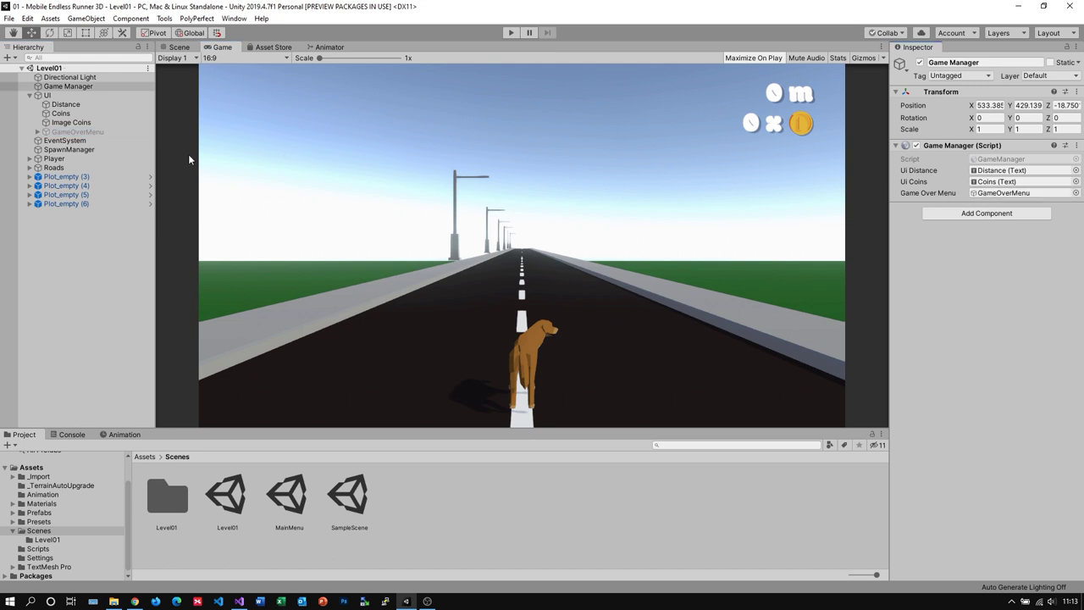
Open the Player object's PlayerCollisionController script for editing.
left_click(30, 158)
left_click(82, 160)
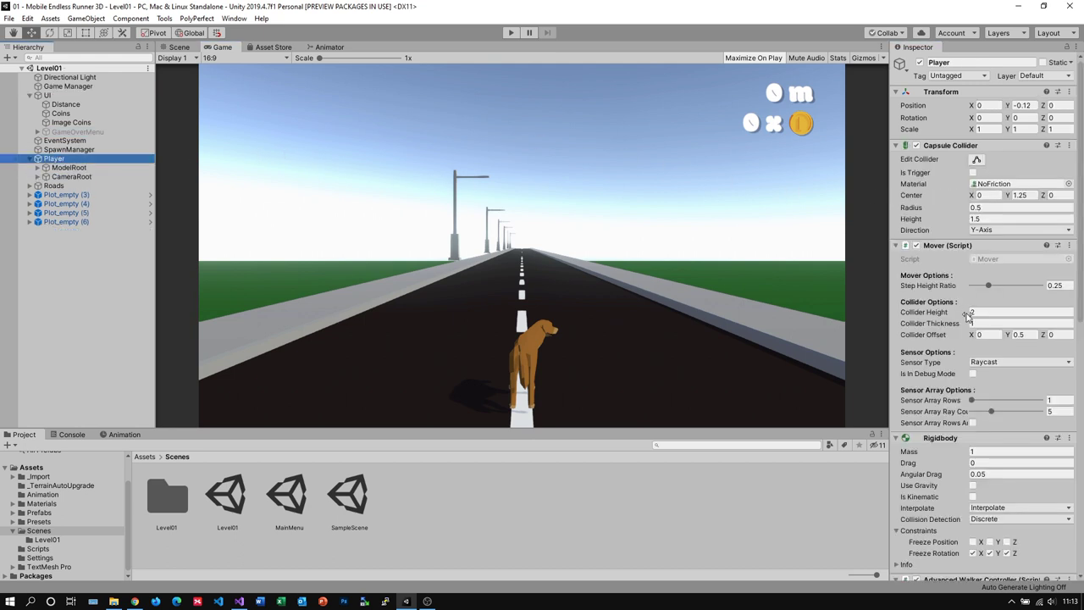
scroll(968, 315, "down", 10)
right_click(971, 368)
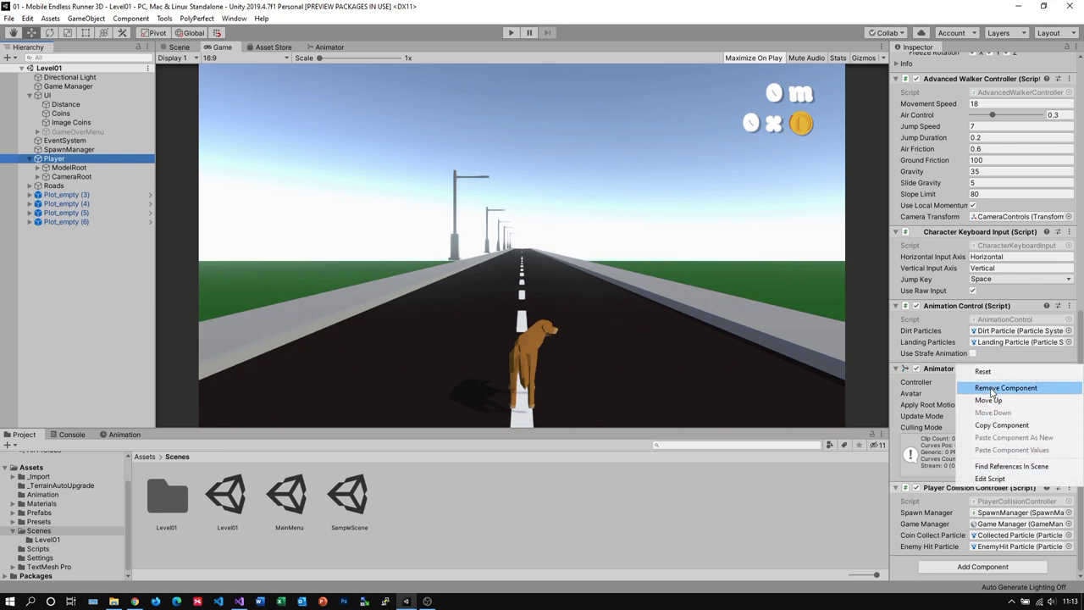
left_click(906, 463)
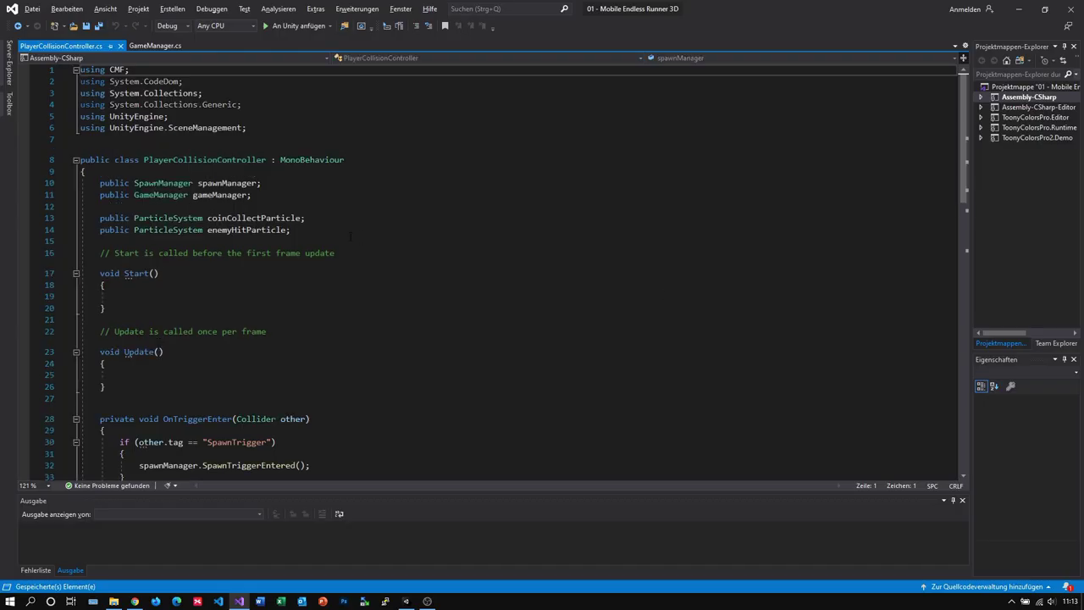
In the WaitAndRestart coroutine, replace the Level01 scene-loading line with gameManager.GameOver(); and save the script.
left_click(350, 238)
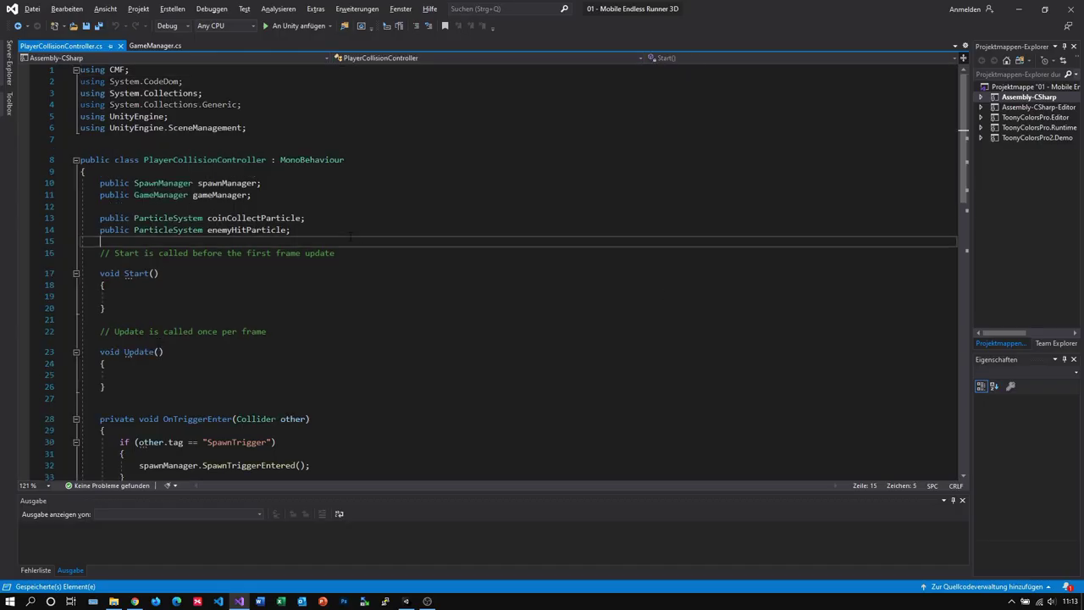
scroll(351, 236, "down", 8)
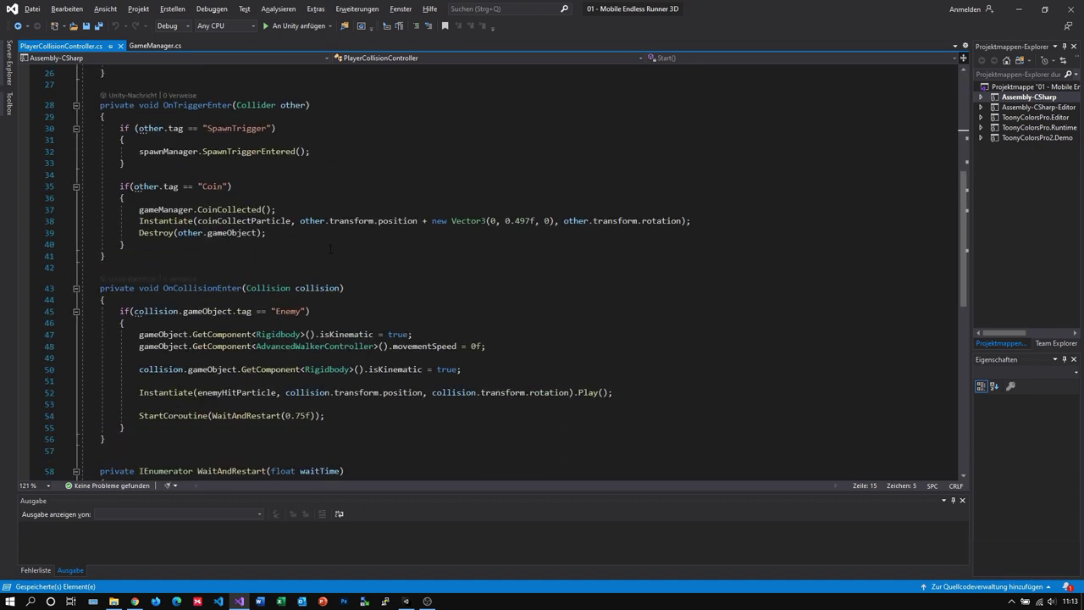
scroll(330, 248, "down", 6)
left_click(302, 263)
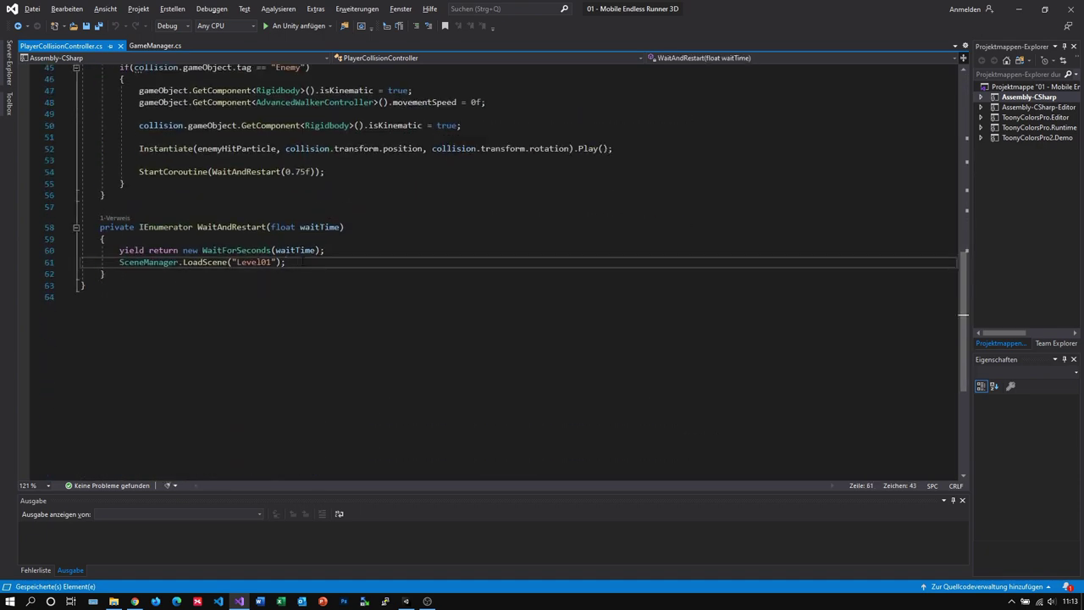
key("shift+Home")
key("Return")
key("BackSpace")
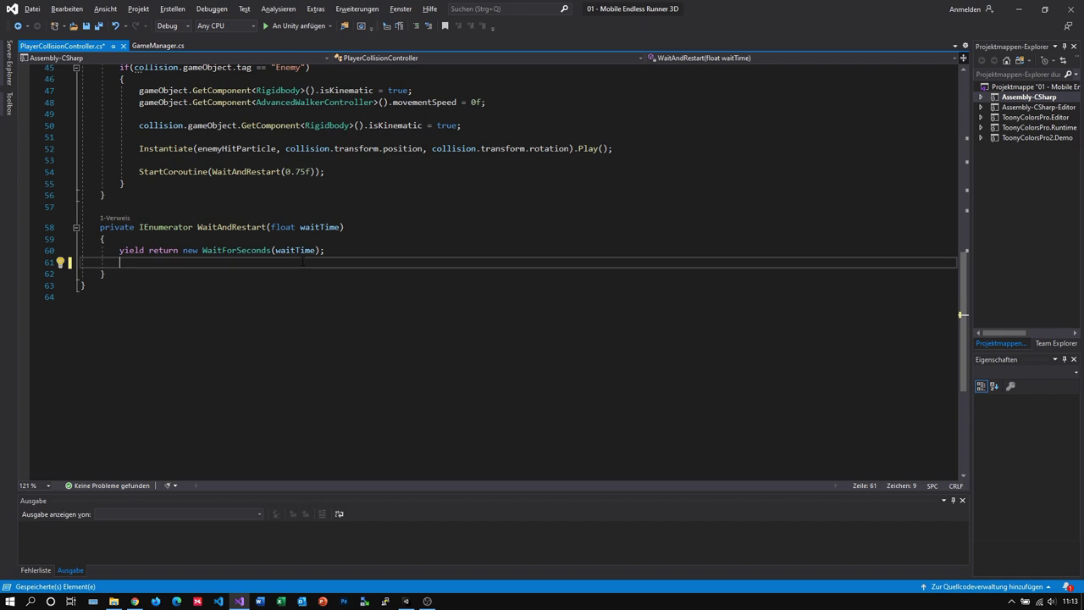
type("gameManager.GameOver();")
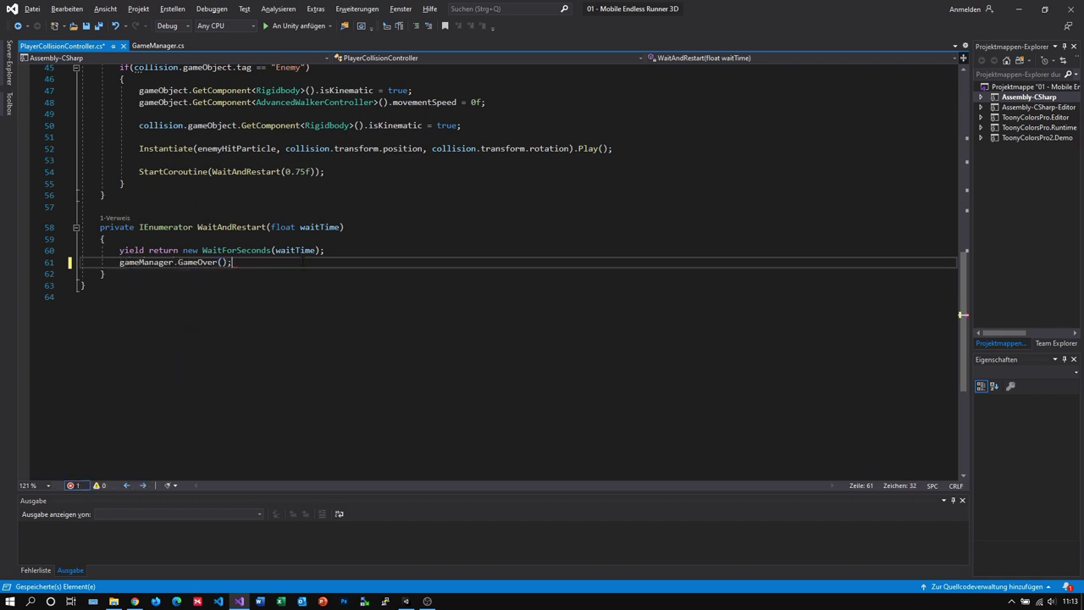
key("ctrl+s")
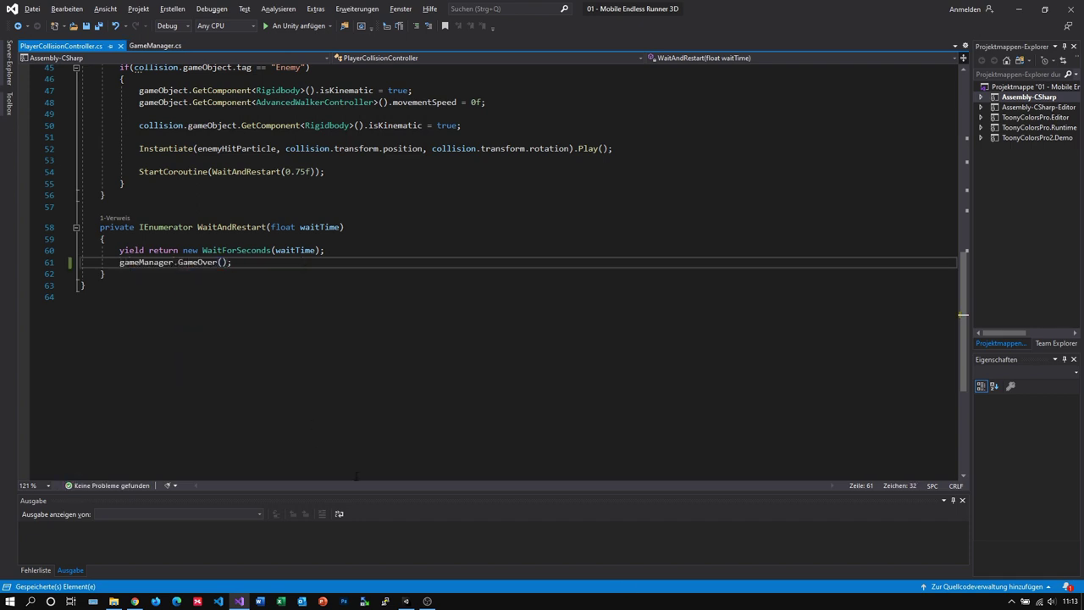
Switch back to Unity and play-test Level01, steering the dog to check the game-over behaviour.
left_click(406, 603)
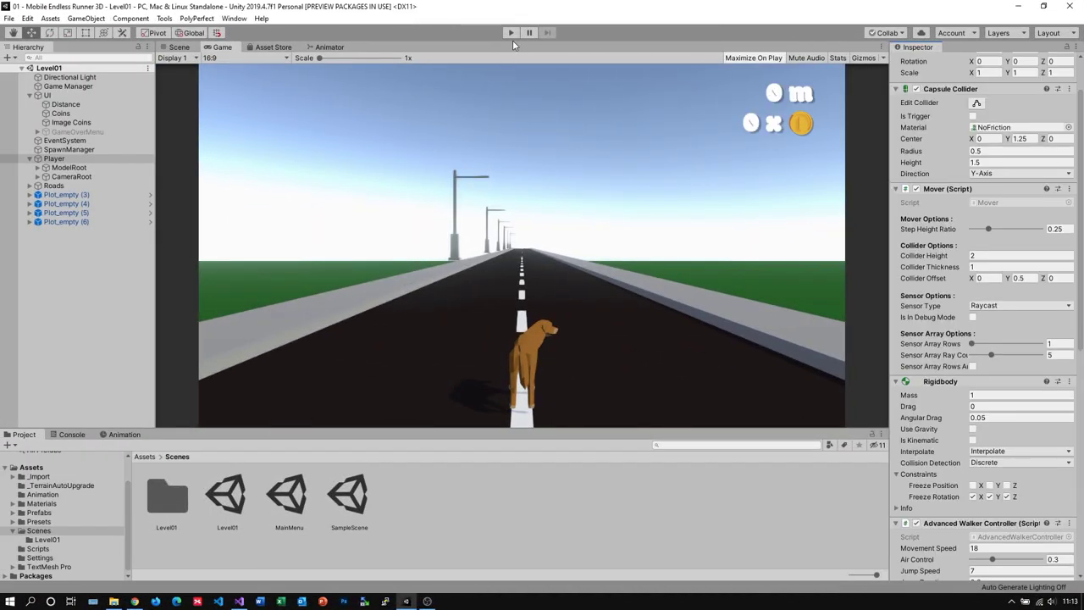
left_click(511, 34)
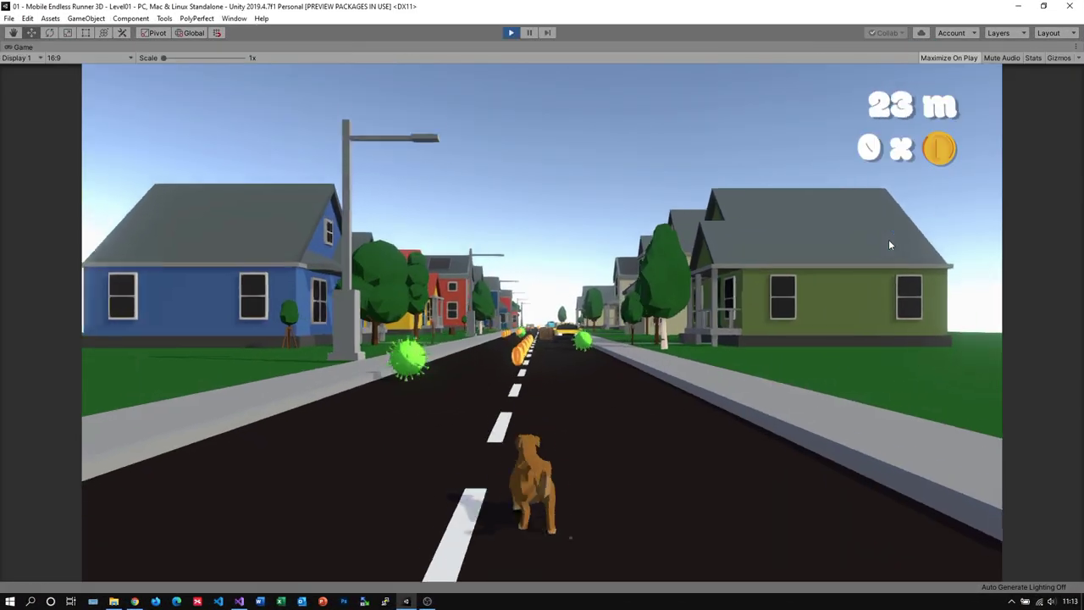
key("Left")
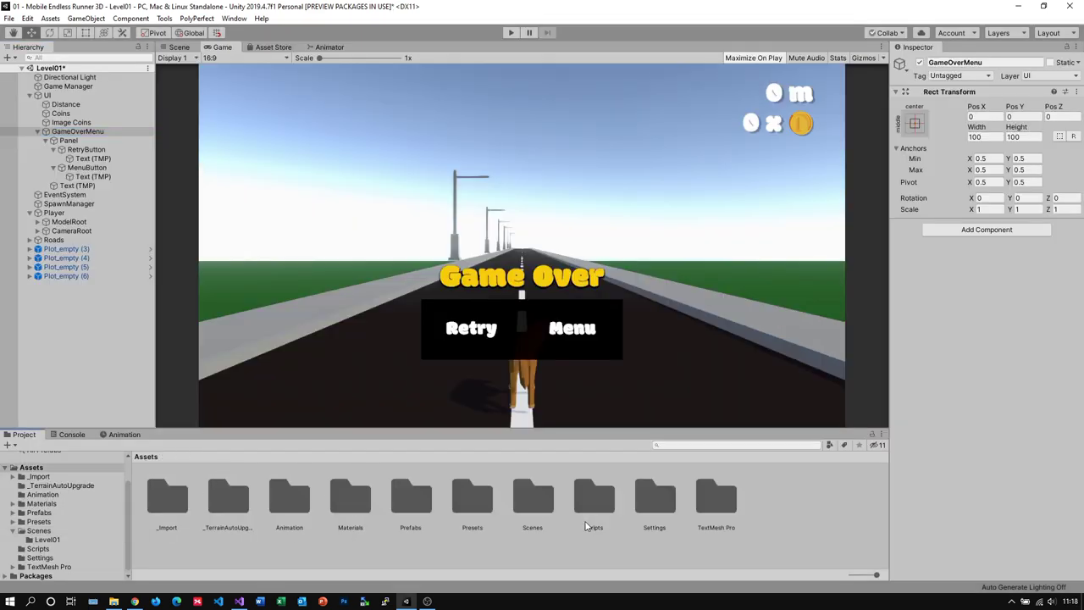
Attach the MenuController script from the Scripts folder to the GameOverMenu object.
double_click(593, 499)
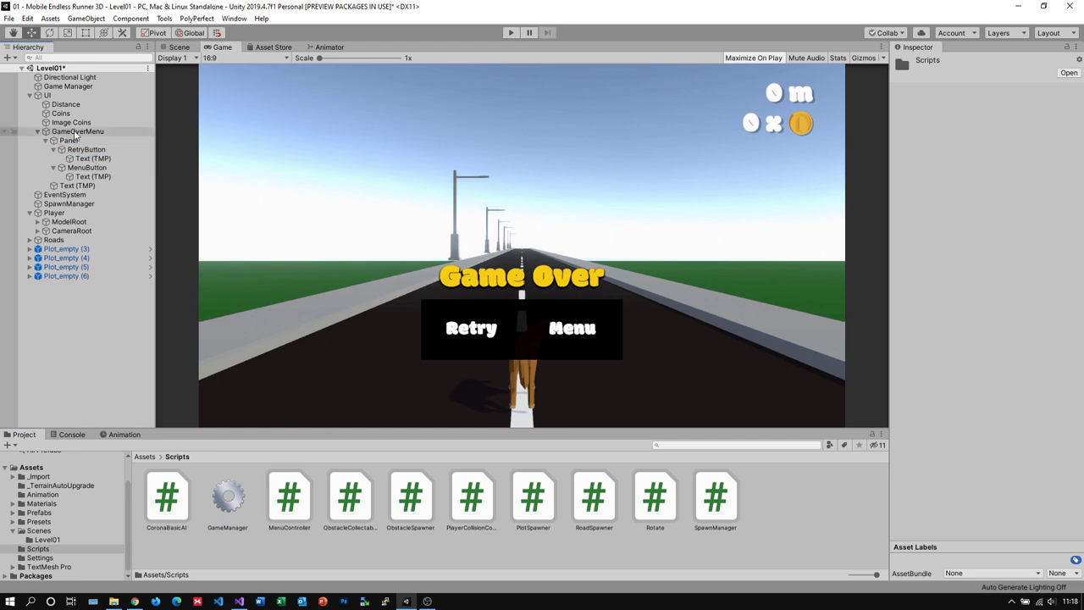
left_click(75, 133)
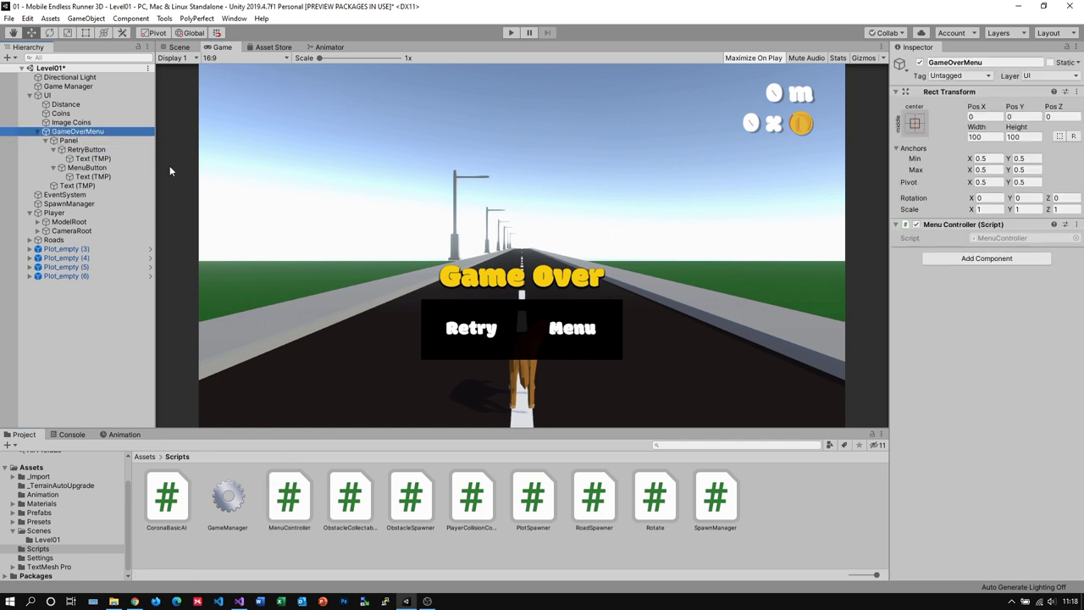
Add a public MainMenu() method after StartGame in the MenuController script that calls SceneManager.LoadScene("MainMenu"), and save.
left_click(285, 504)
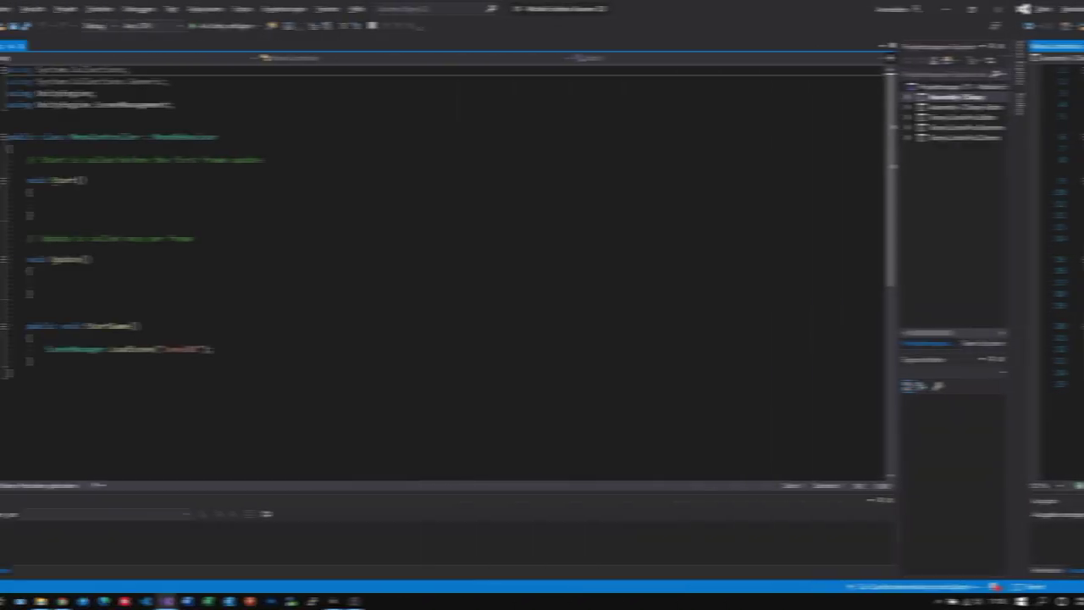
key("Return")
key("Return")
type("public v")
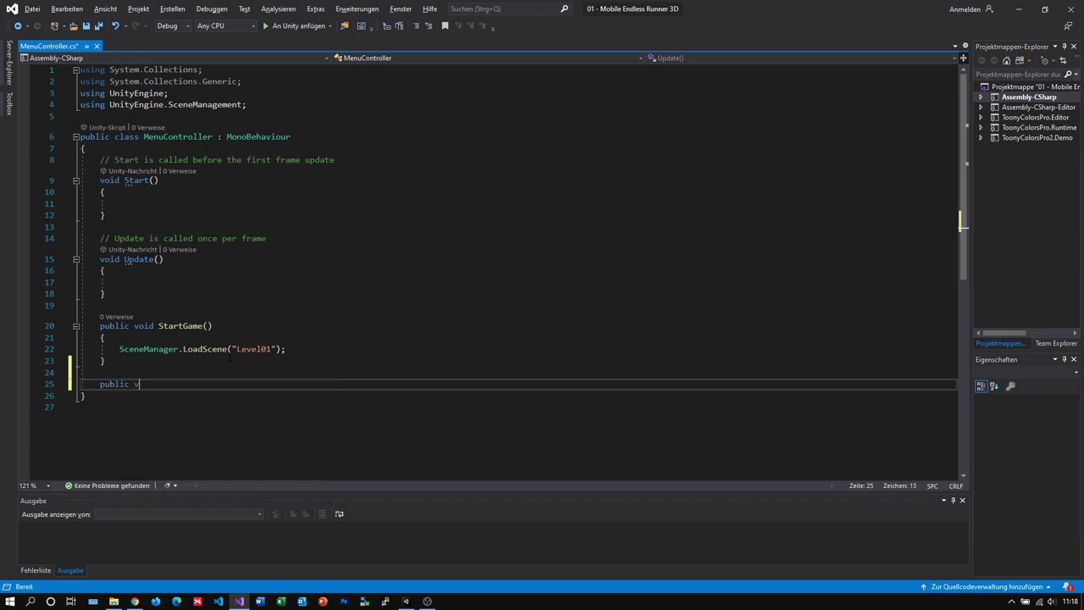
type("oid MainMenu()")
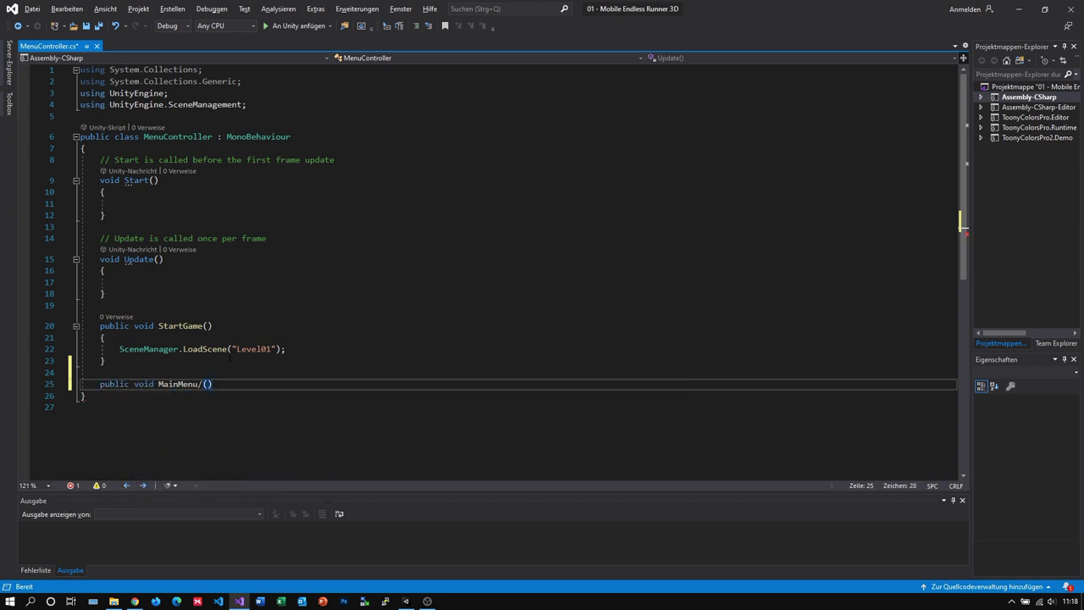
key("Return")
type("{")
key("Return")
type("SceneManager.Lo")
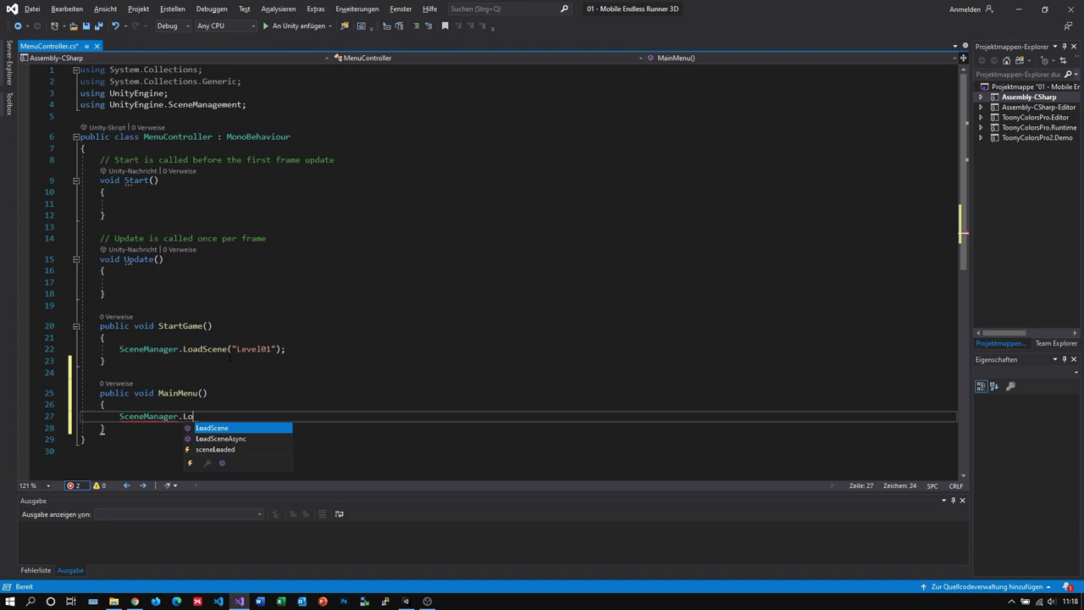
key("Tab")
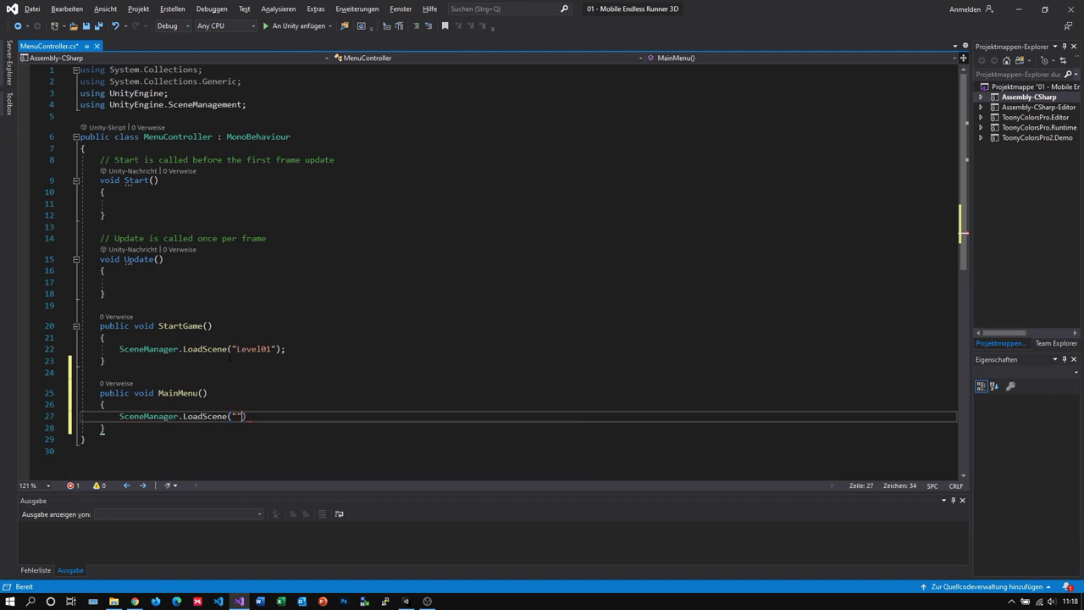
type(";")
key("ctrl+s")
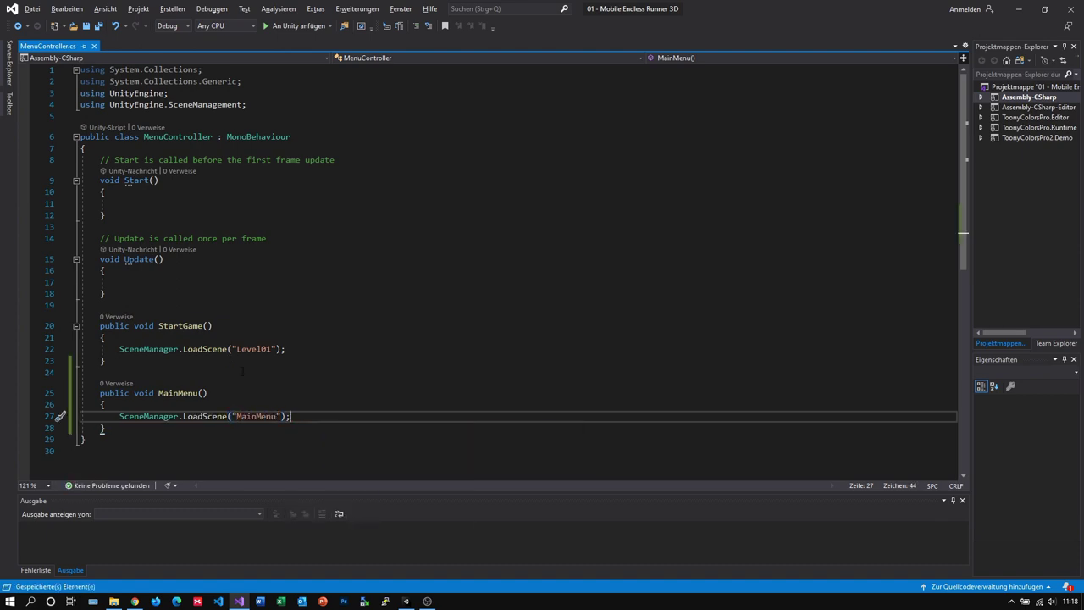
Back in Unity, give RetryButton an On Click event that calls MenuController.StartGame on the GameOverMenu object.
left_click(408, 602)
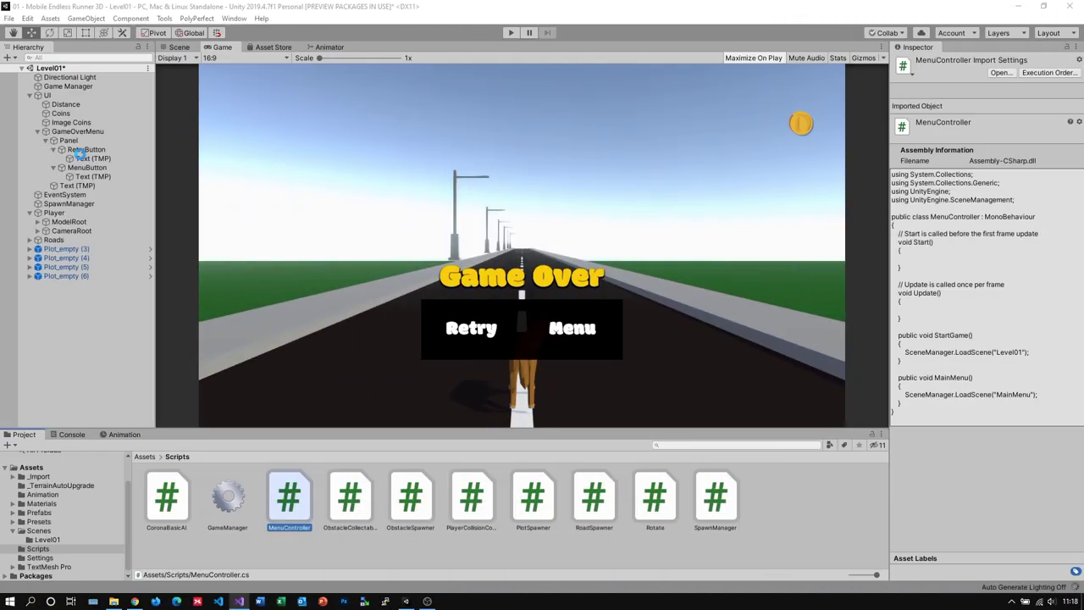
left_click(85, 149)
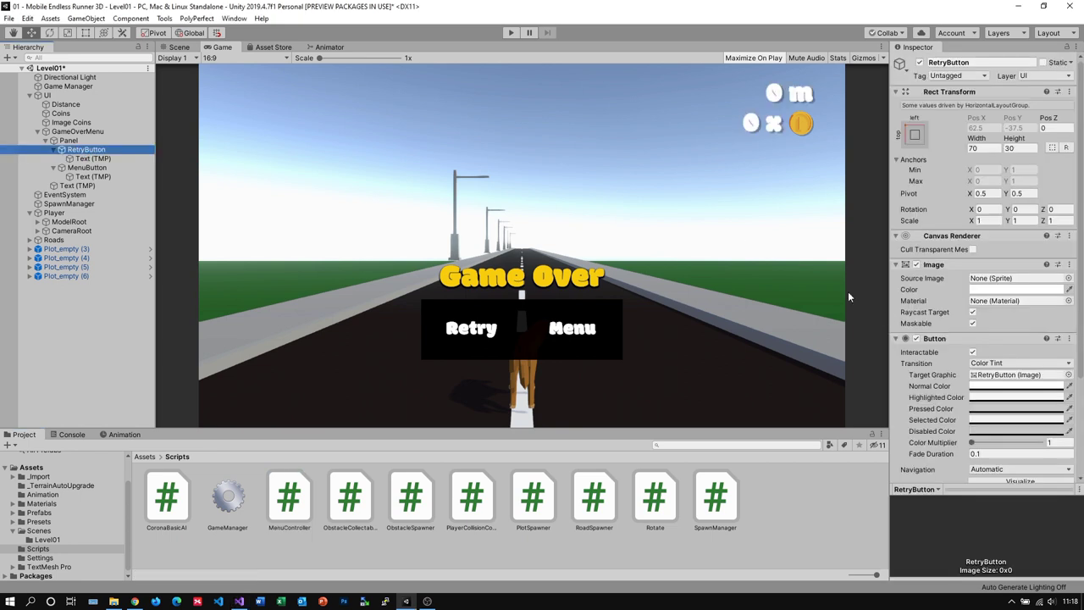
scroll(988, 271, "down", 3)
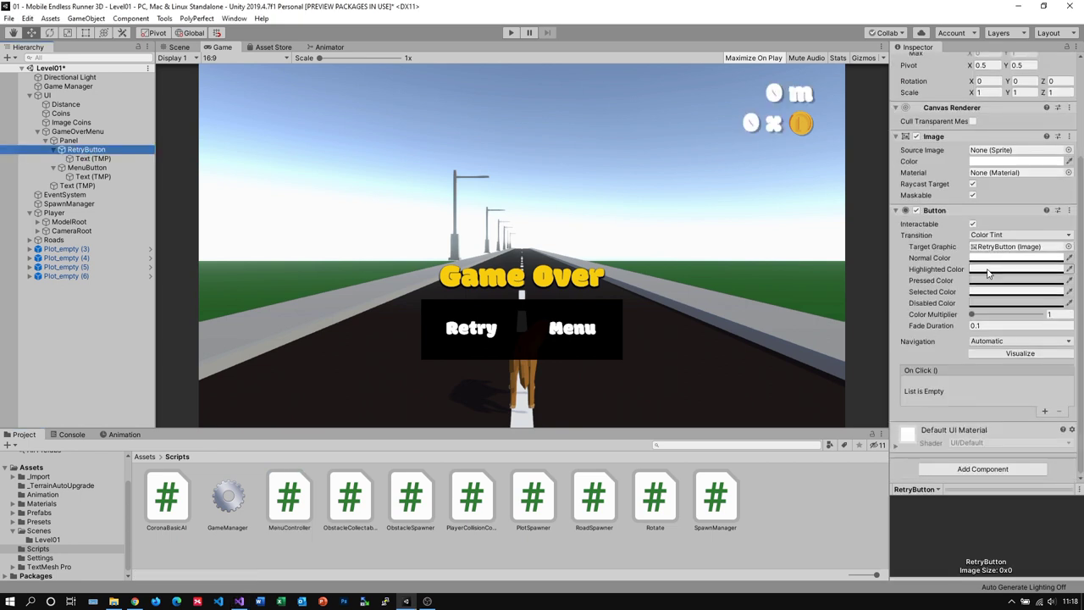
left_click(1045, 412)
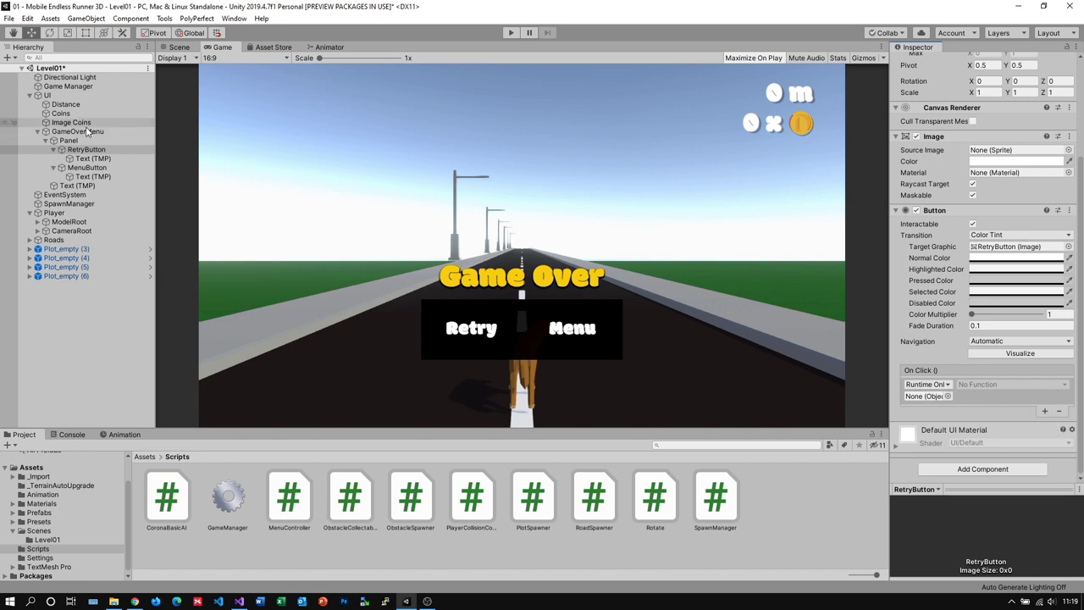
left_click_drag(87, 132, 952, 302)
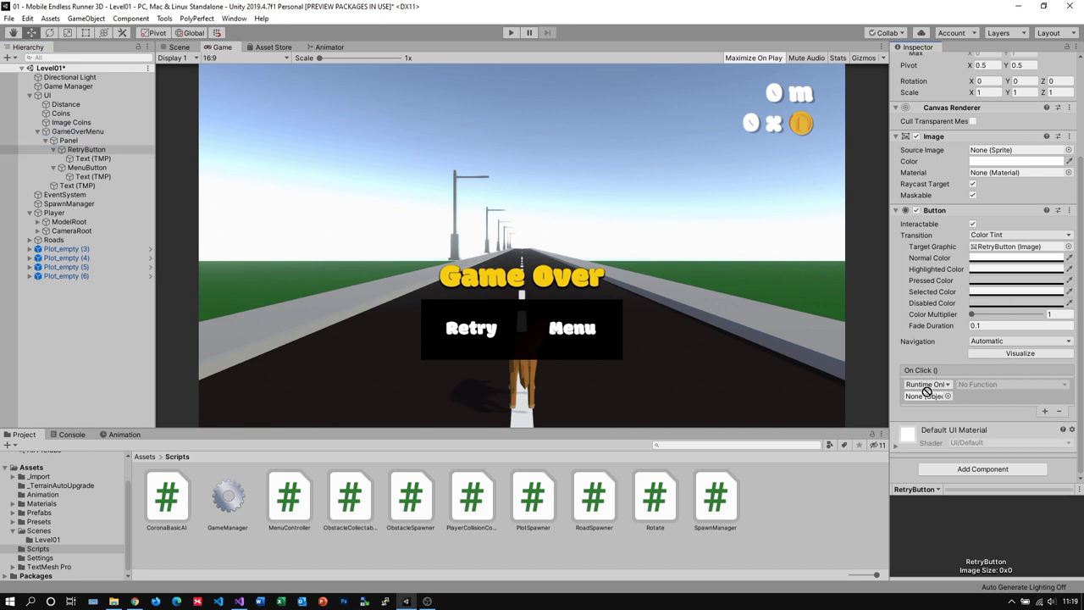
left_click_drag(927, 391, 927, 396)
left_click(1012, 384)
mouse_move(1004, 438)
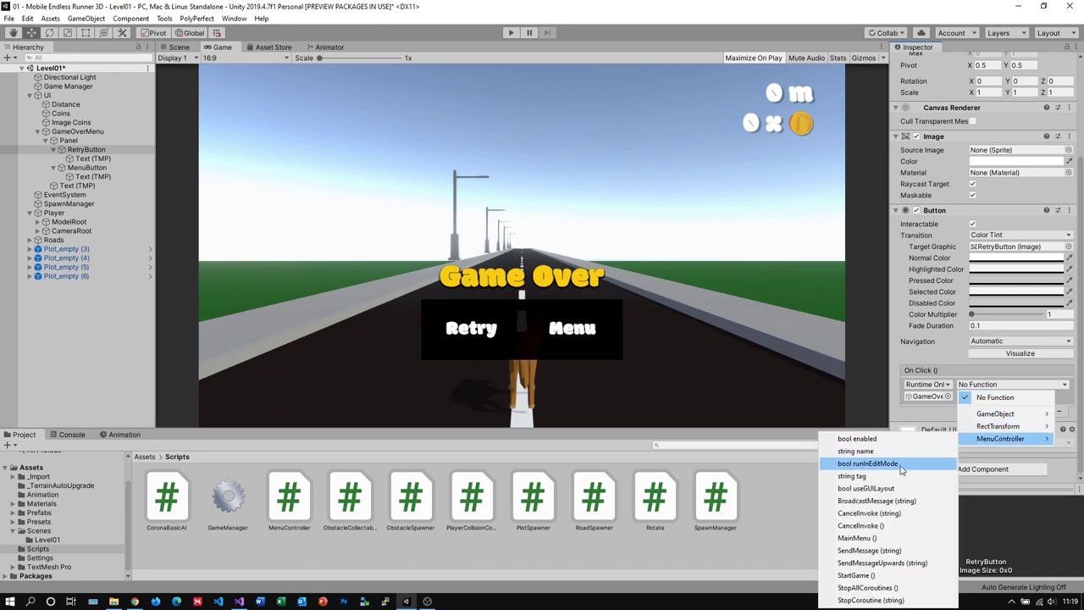
left_click(856, 576)
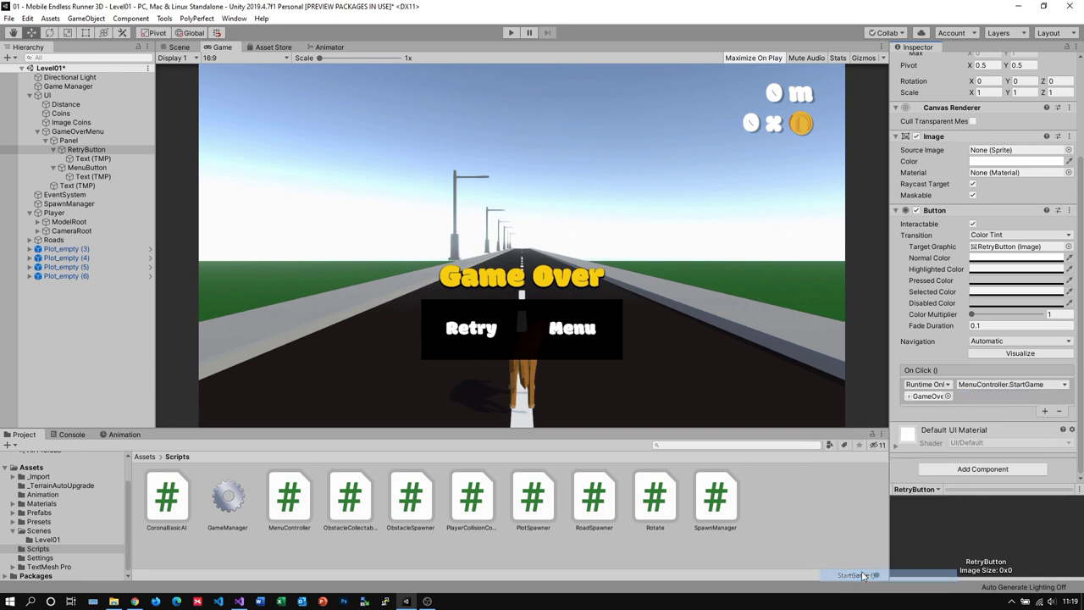
Give MenuButton an On Click event that calls MenuController.MainMenu on the GameOverMenu object.
left_click(84, 168)
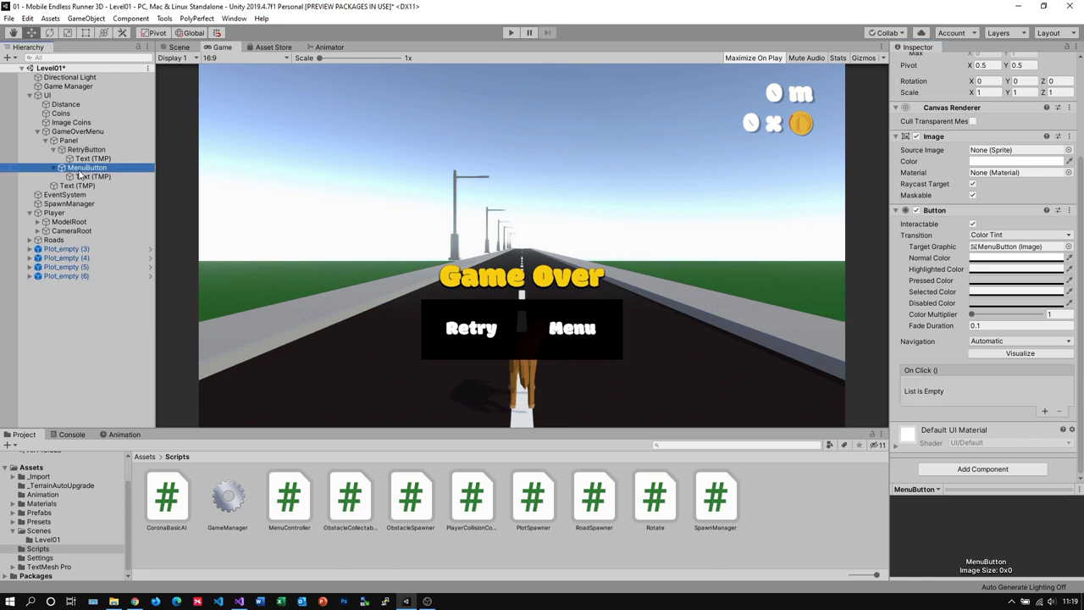
left_click(1044, 412)
left_click_drag(62, 133, 926, 398)
left_click(1013, 384)
mouse_move(1000, 435)
left_click(881, 539)
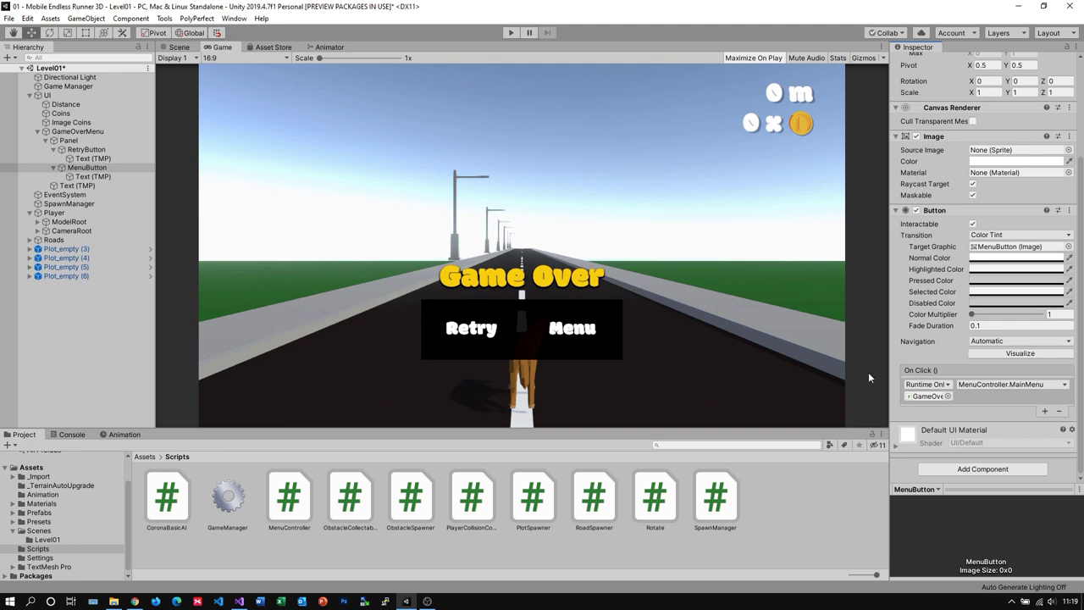
Run and stop the level briefly, and deactivate the GameOverMenu object.
left_click(511, 32)
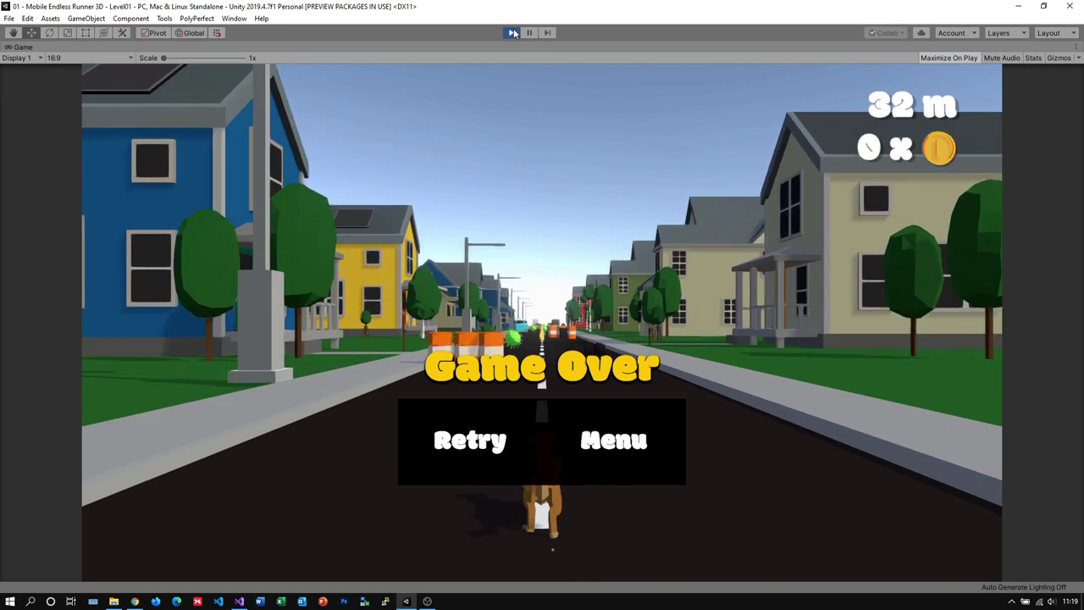
left_click(511, 33)
left_click(70, 132)
left_click(919, 63)
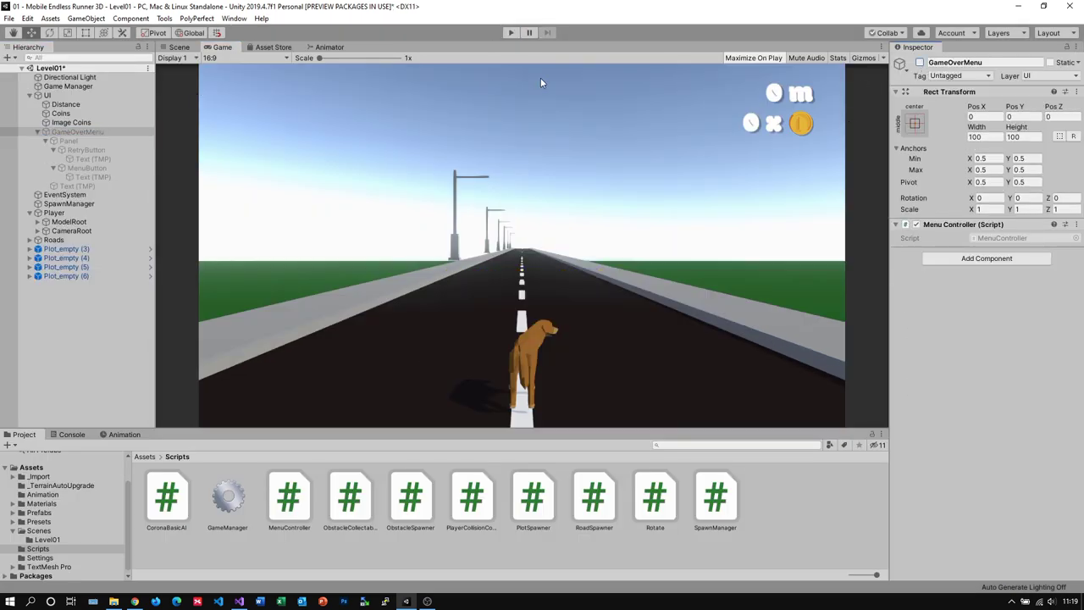
Play-test Level01 until the dog hits an enemy, and try the game-over menu's Menu and Retry buttons.
left_click(511, 33)
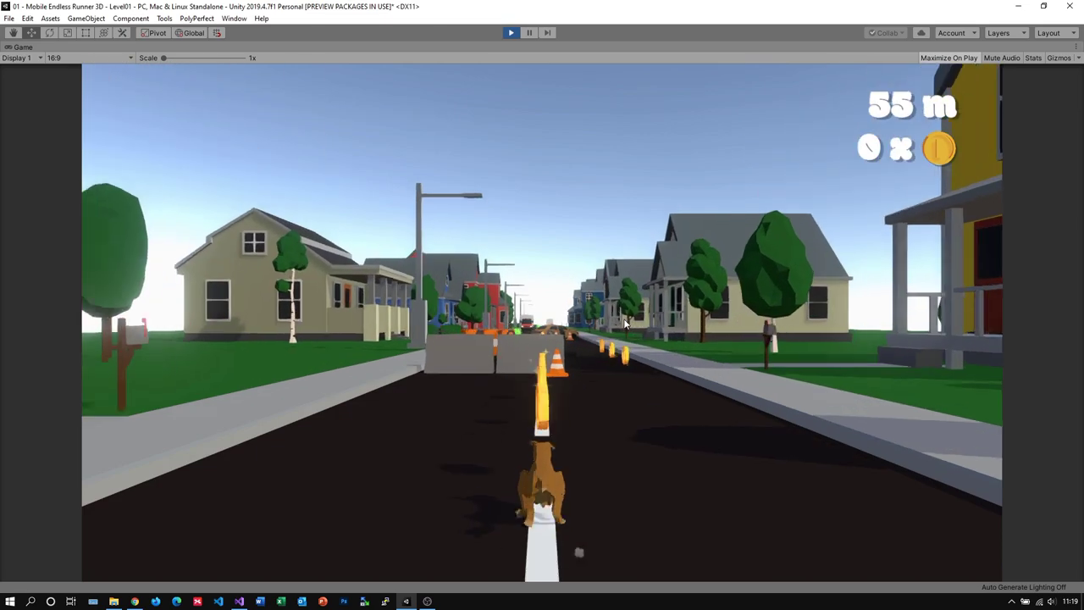
key("Right")
key("Left")
key("Right")
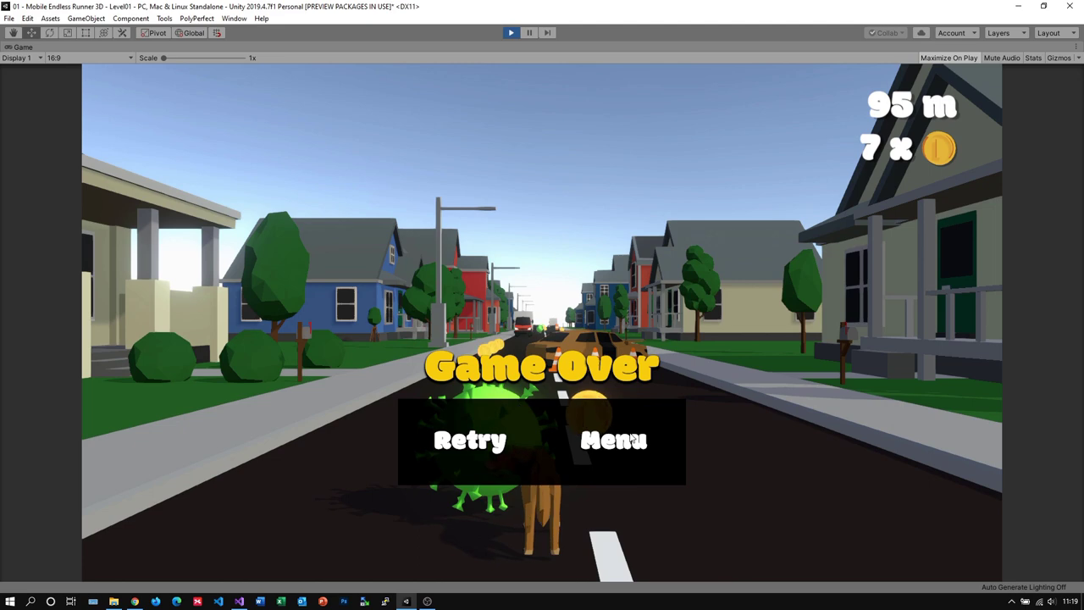
left_click(625, 442)
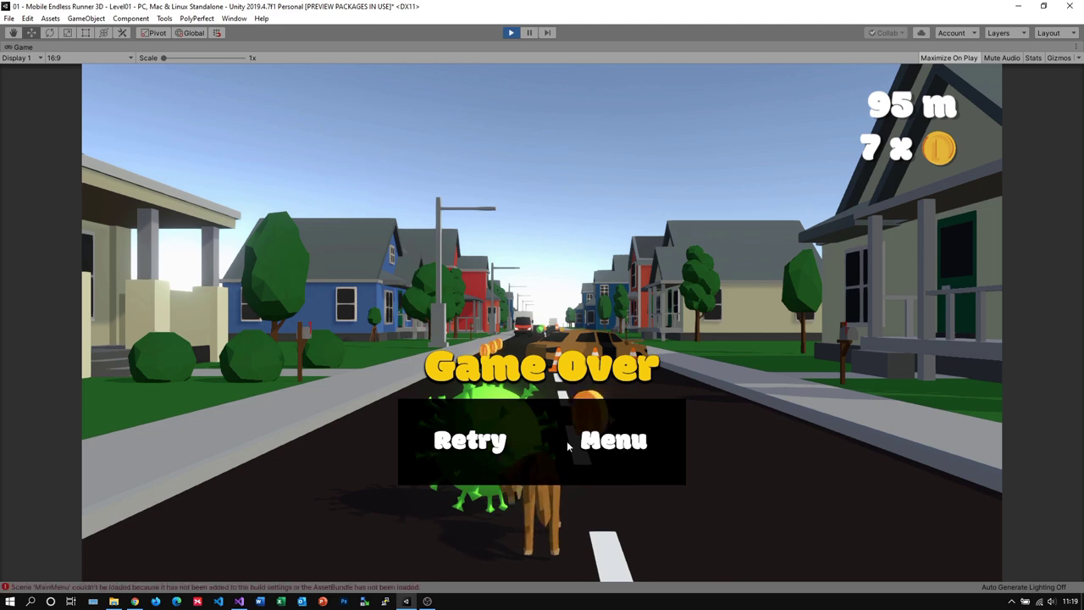
left_click(470, 445)
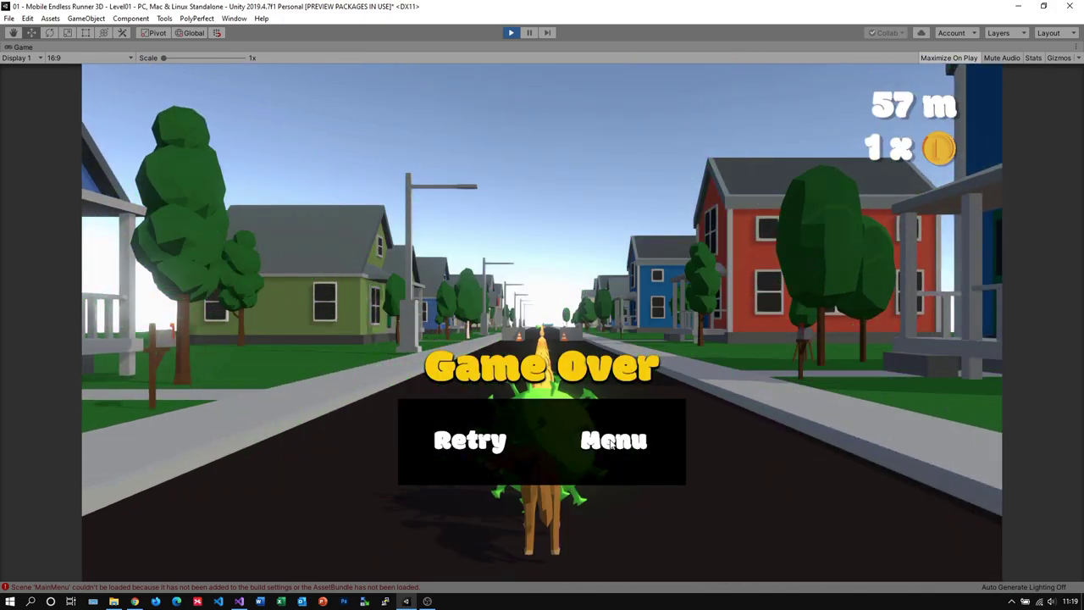
Stop the play test and read the full console error about loading the MainMenu scene.
key("ctrl+p")
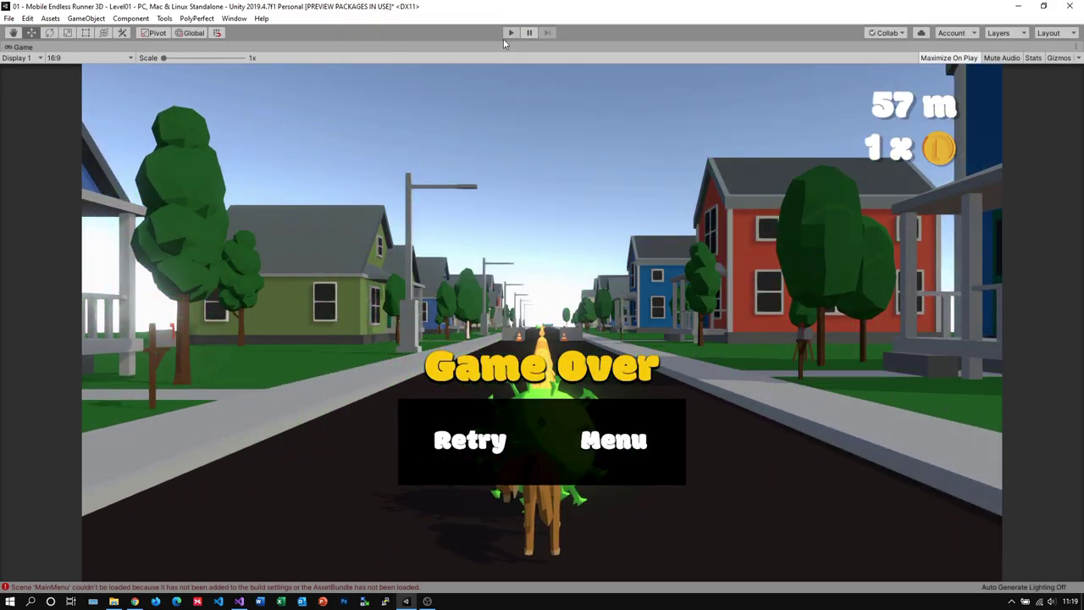
left_click(145, 458)
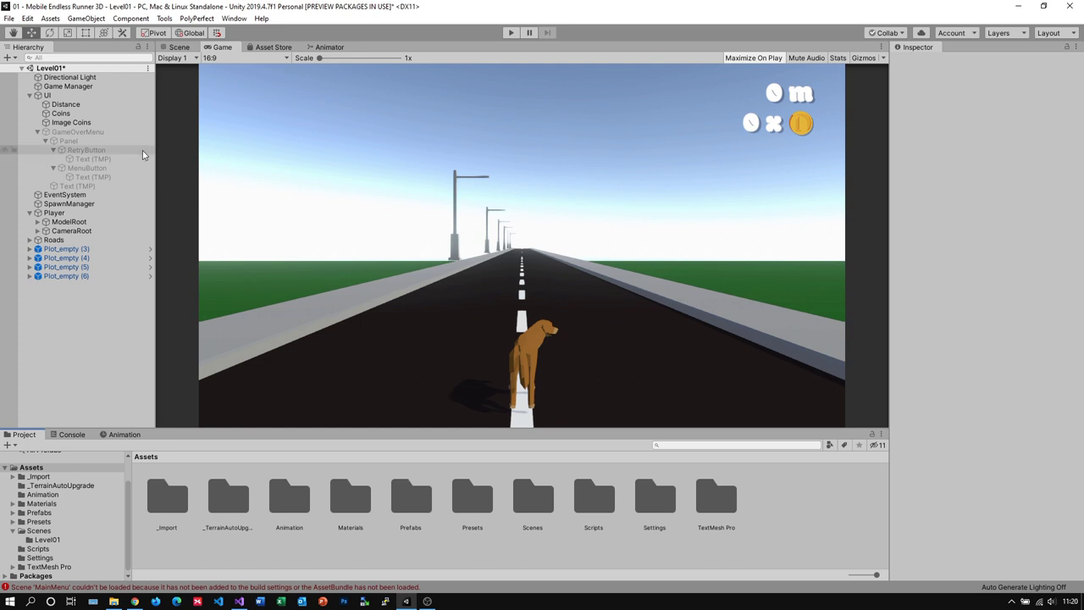
left_click(71, 434)
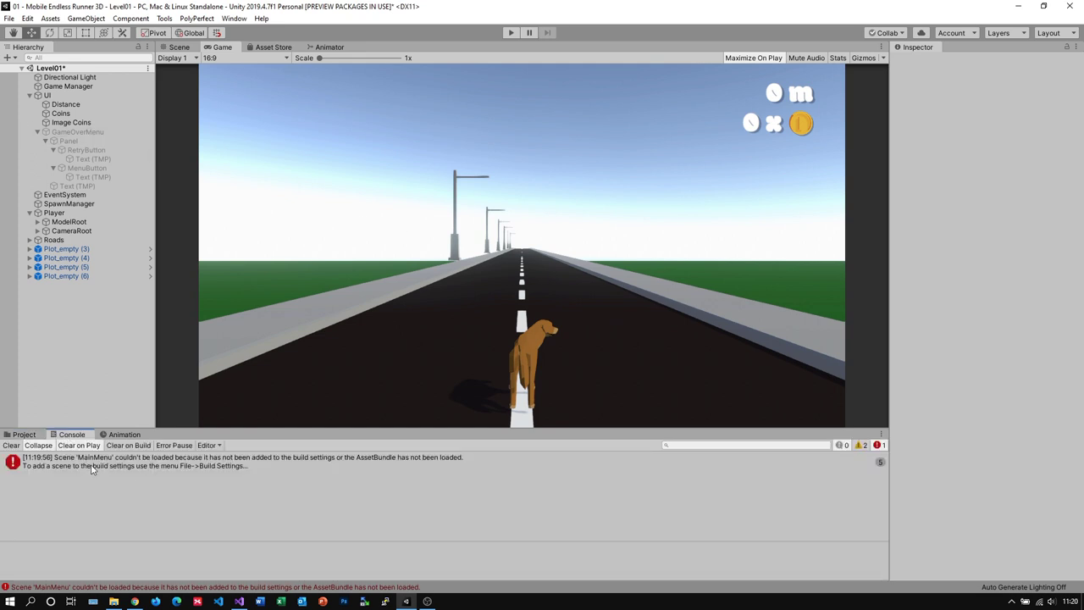
left_click(194, 463)
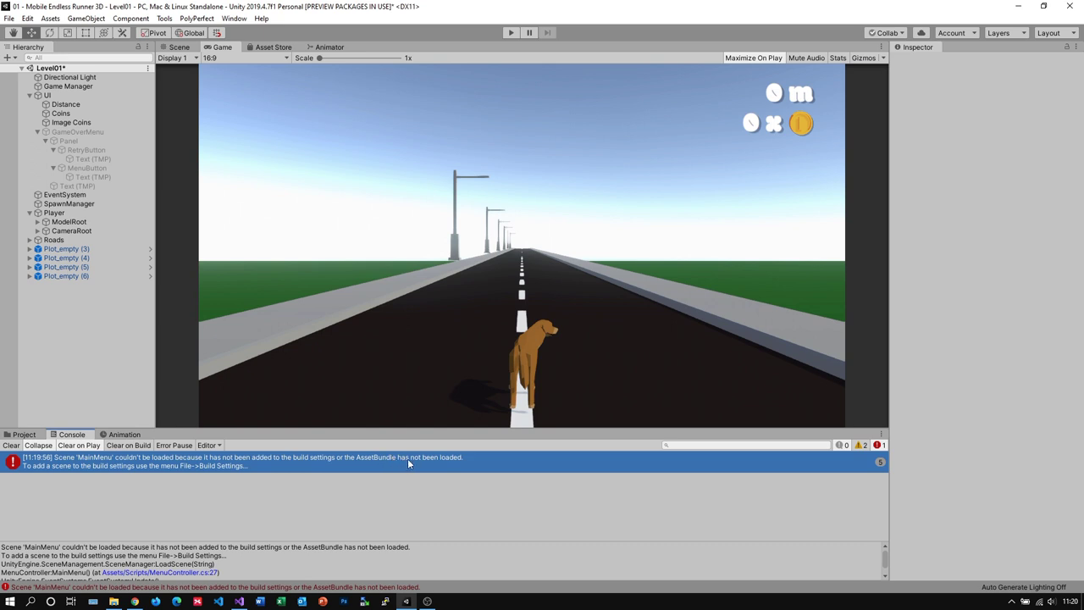
Add the MainMenu scene to the build settings, placed above Level01 in the scene list.
left_click(16, 19)
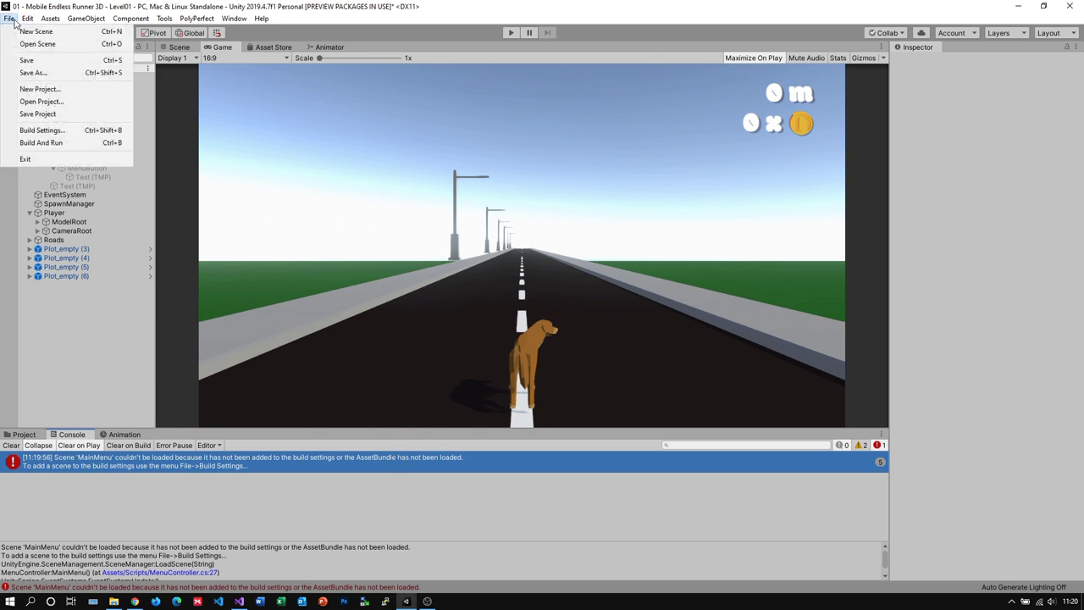
left_click(60, 131)
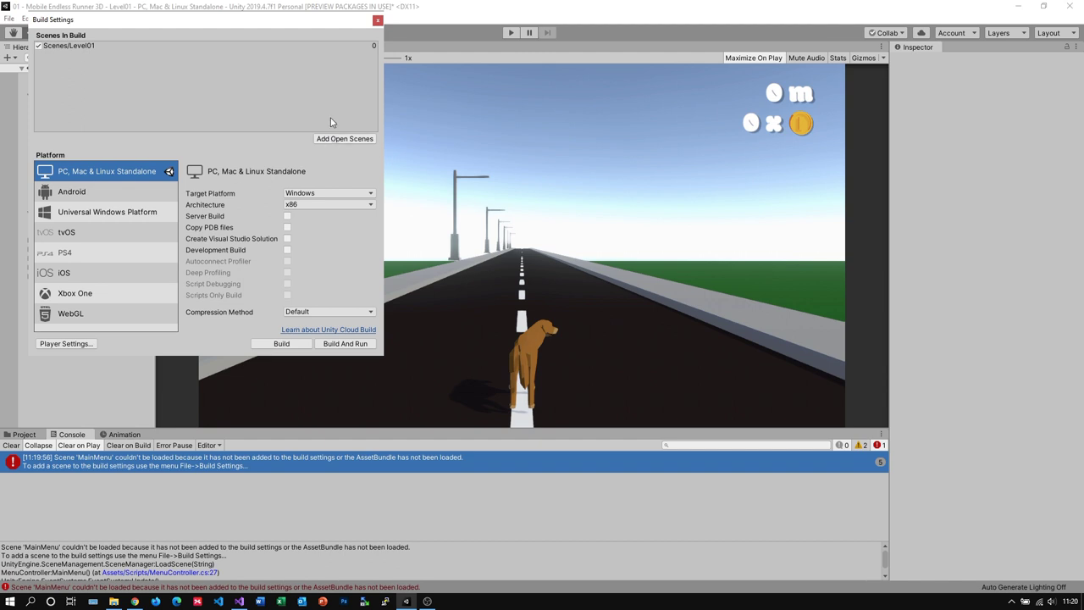
left_click(24, 434)
double_click(524, 495)
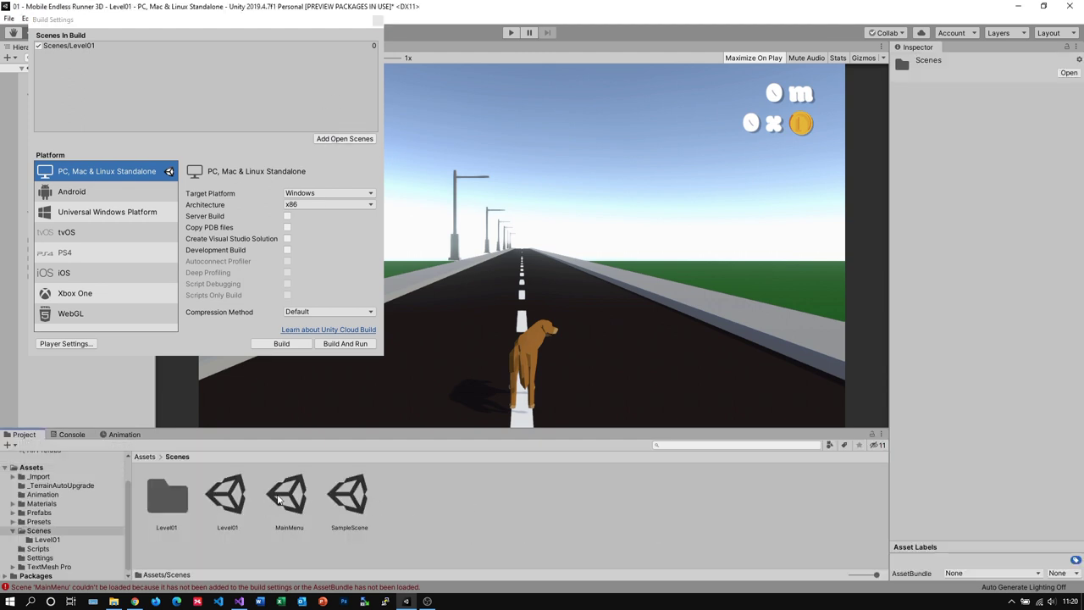
left_click_drag(280, 500, 173, 137)
left_click_drag(138, 82, 139, 85)
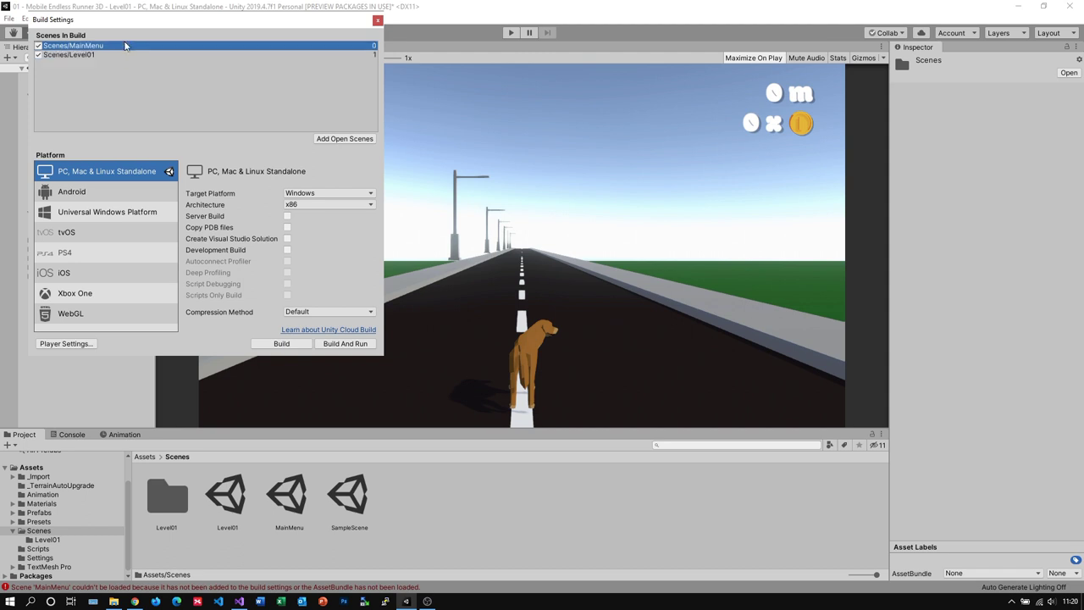
left_click(377, 20)
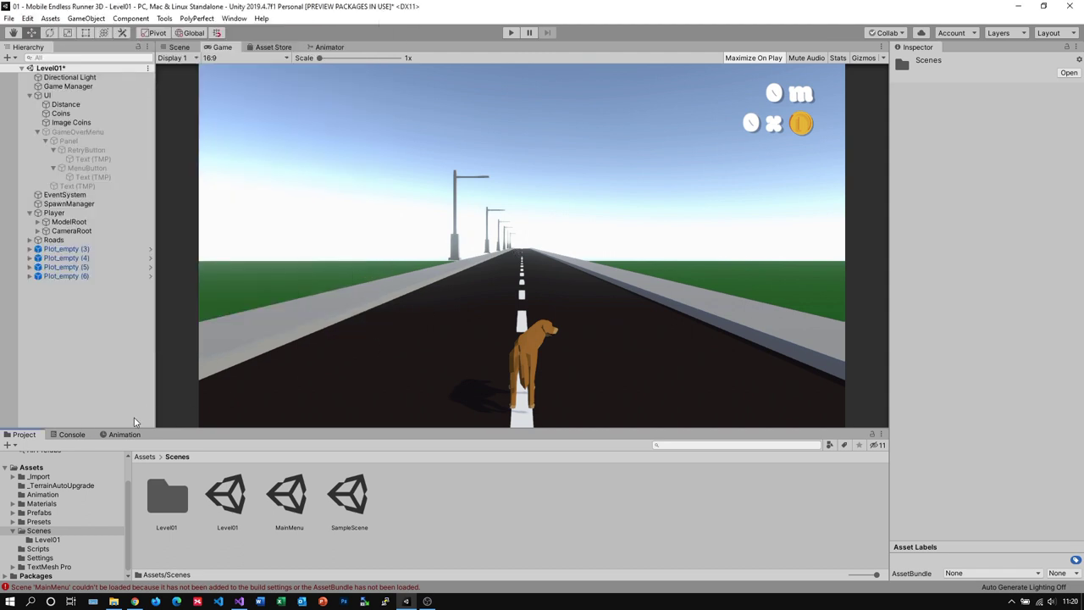
Check the console and play-test Level01, trying the game-over Menu button, the main menu's Play button and the Retry button.
left_click(68, 434)
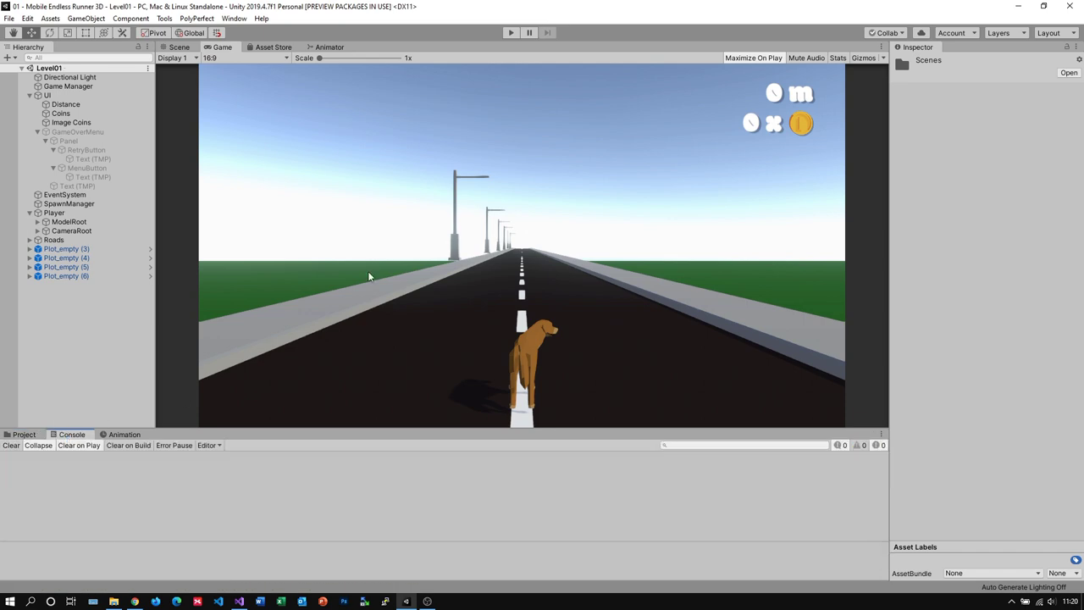
left_click(511, 32)
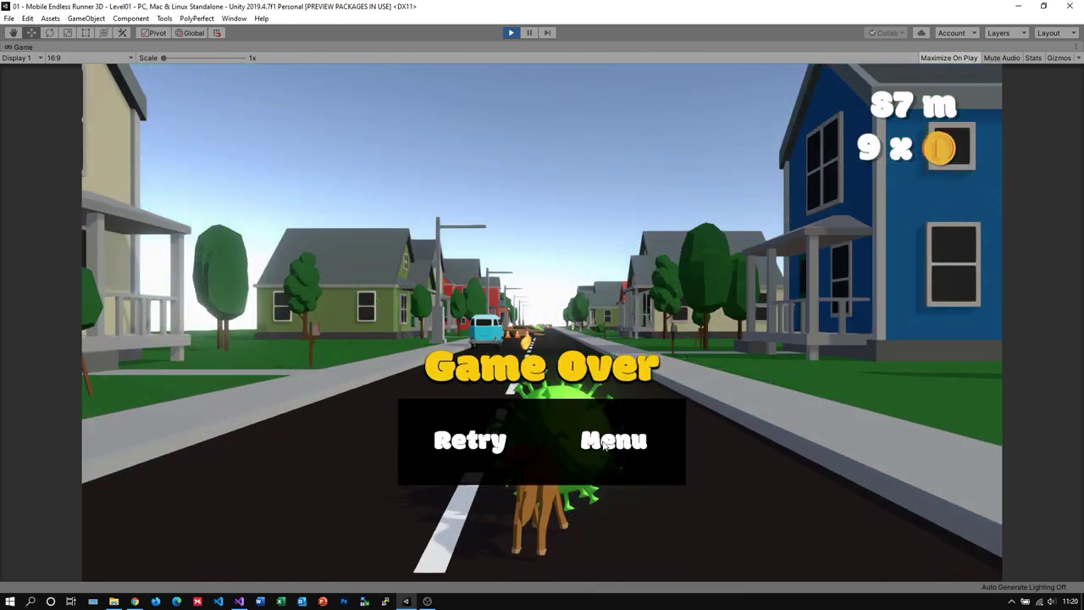
left_click(605, 443)
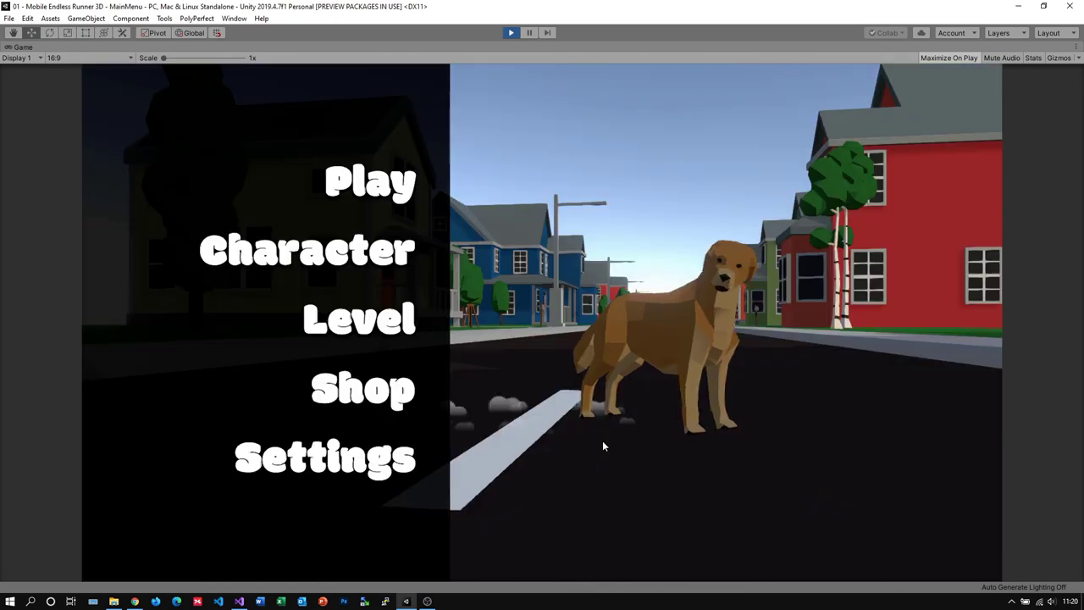
left_click(399, 192)
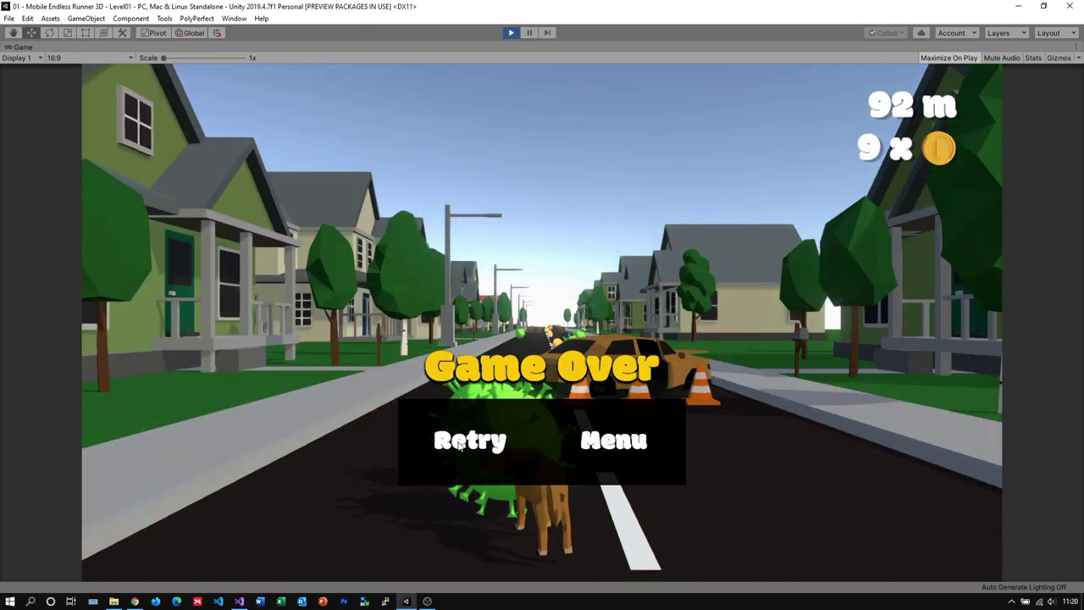
left_click(461, 447)
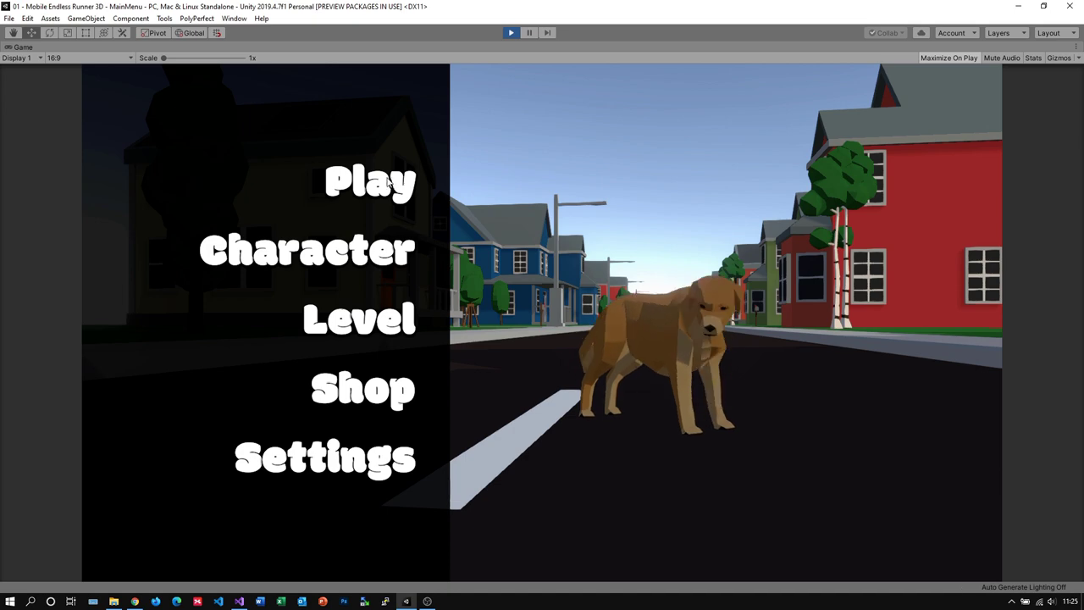
Start the level from the main menu and steer the dog between lanes until it hits an enemy.
left_click(398, 189)
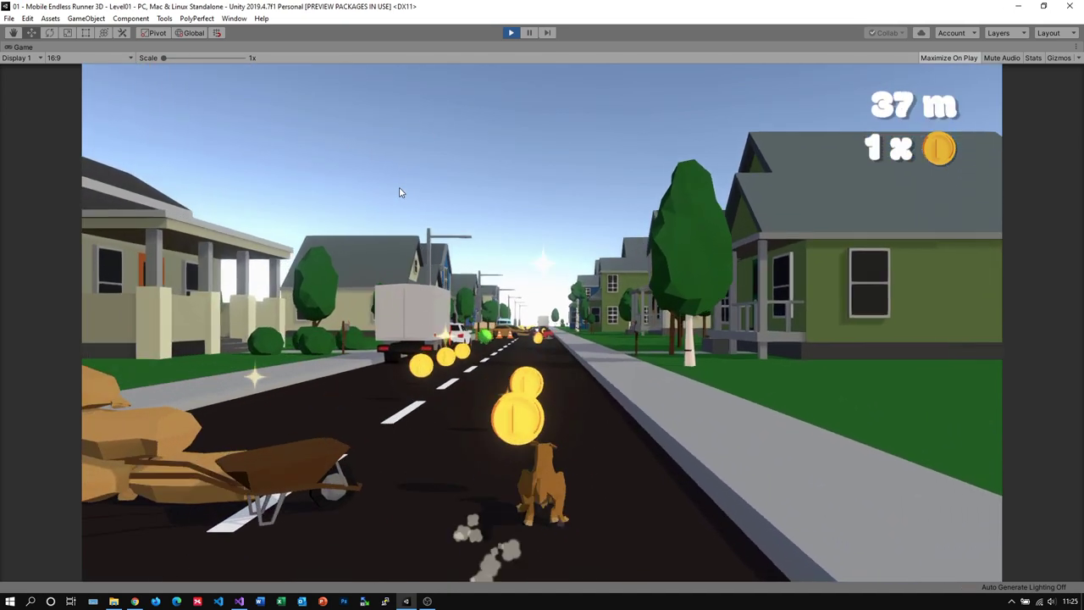
key("Right")
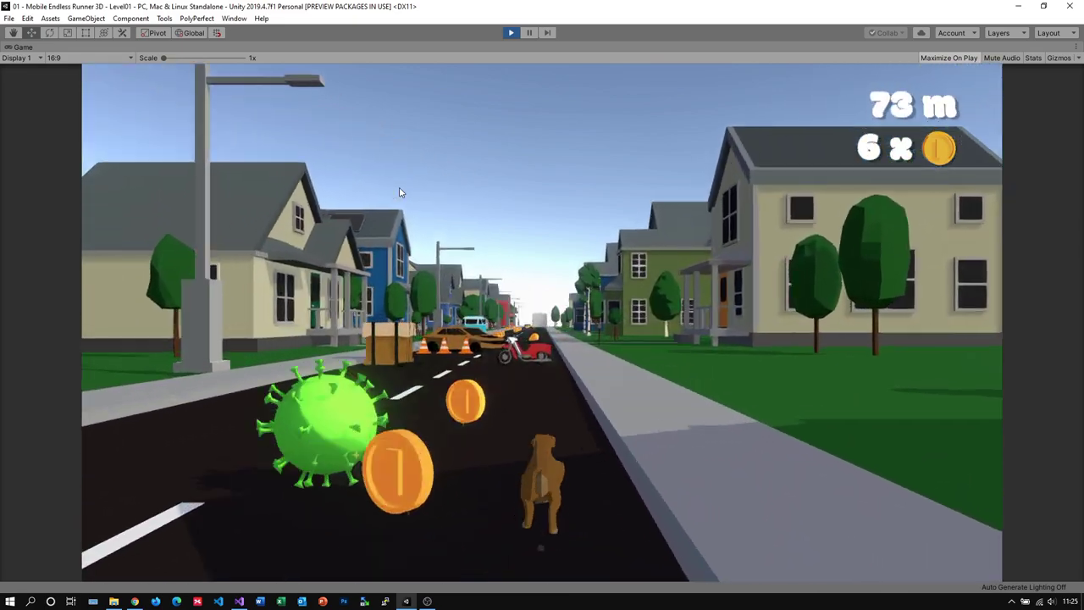
key("space")
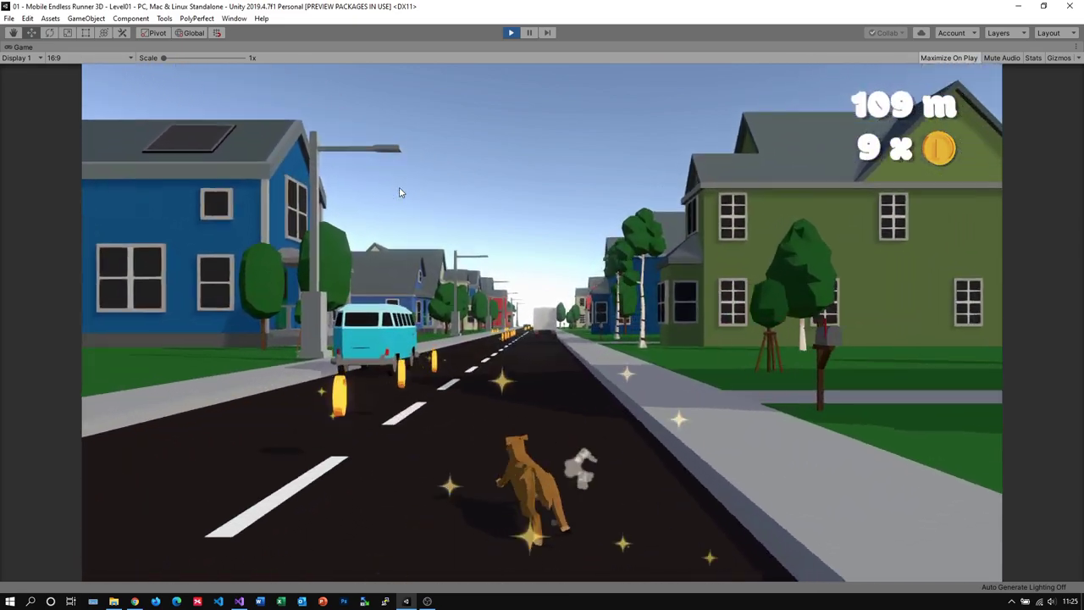
key("Left")
key("Left")
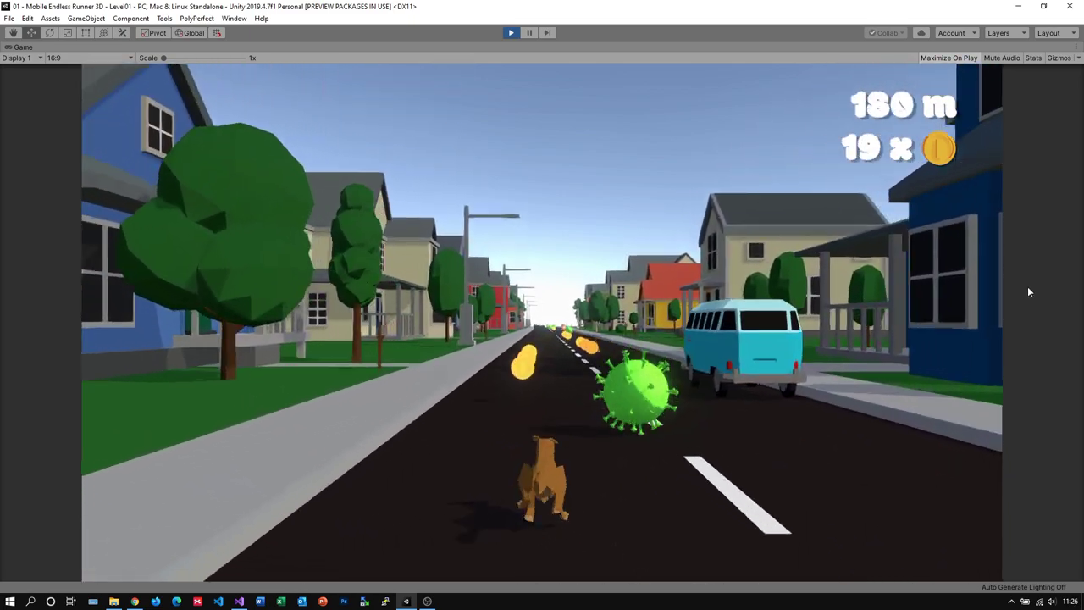
key("Right")
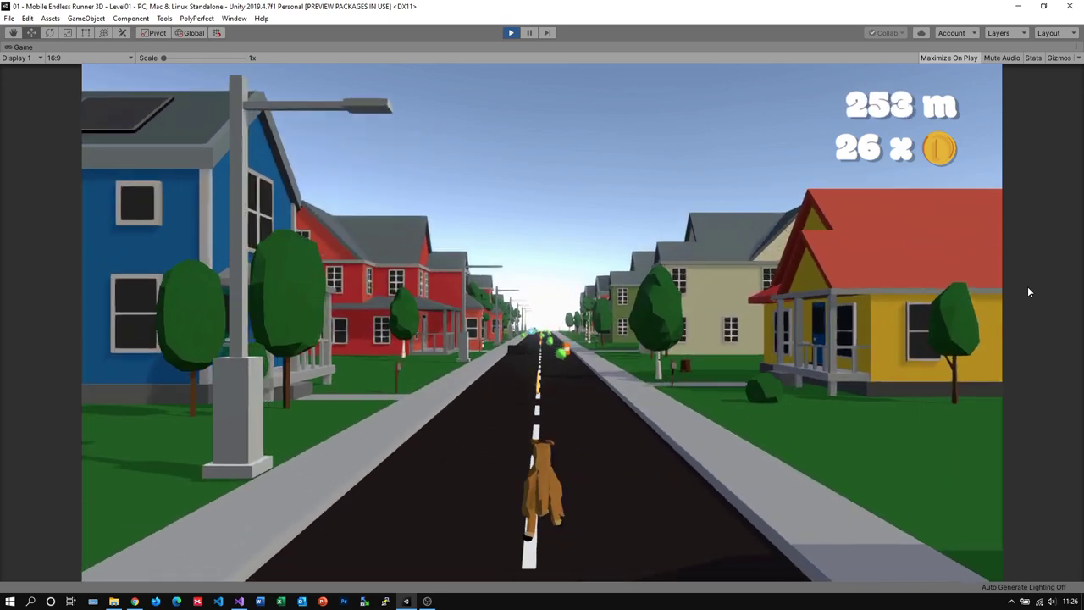
key("Right")
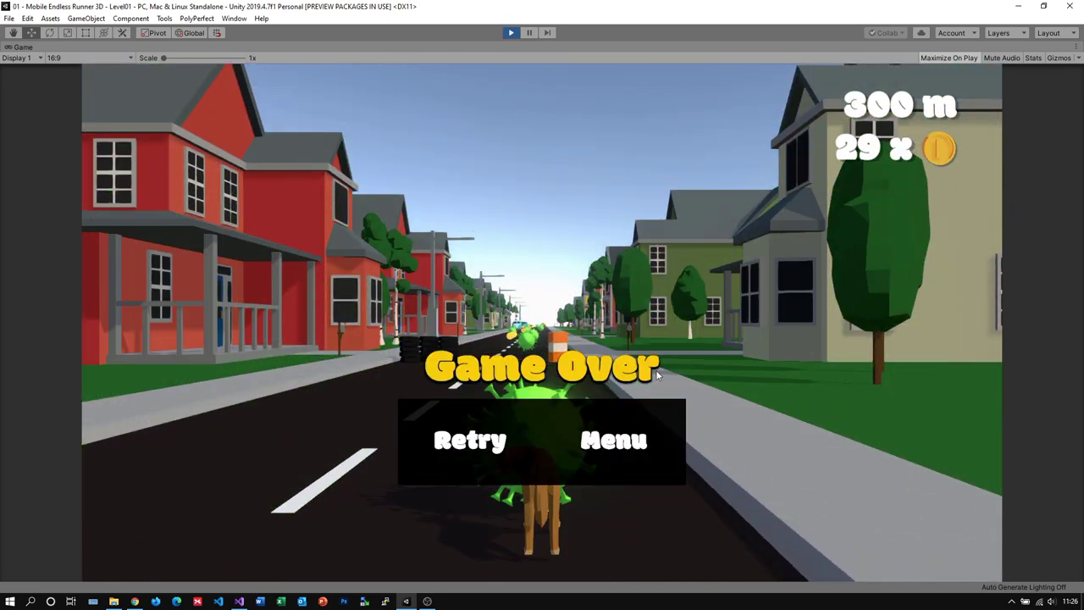
Retry the level from the game-over menu, run into another enemy, and return to the main menu.
left_click(467, 447)
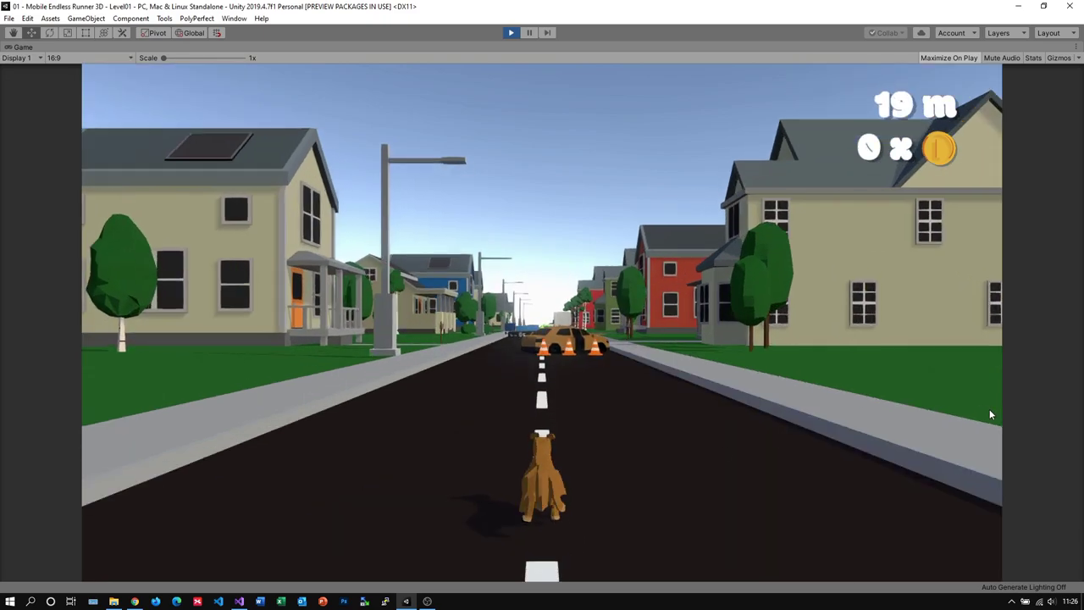
key("Left")
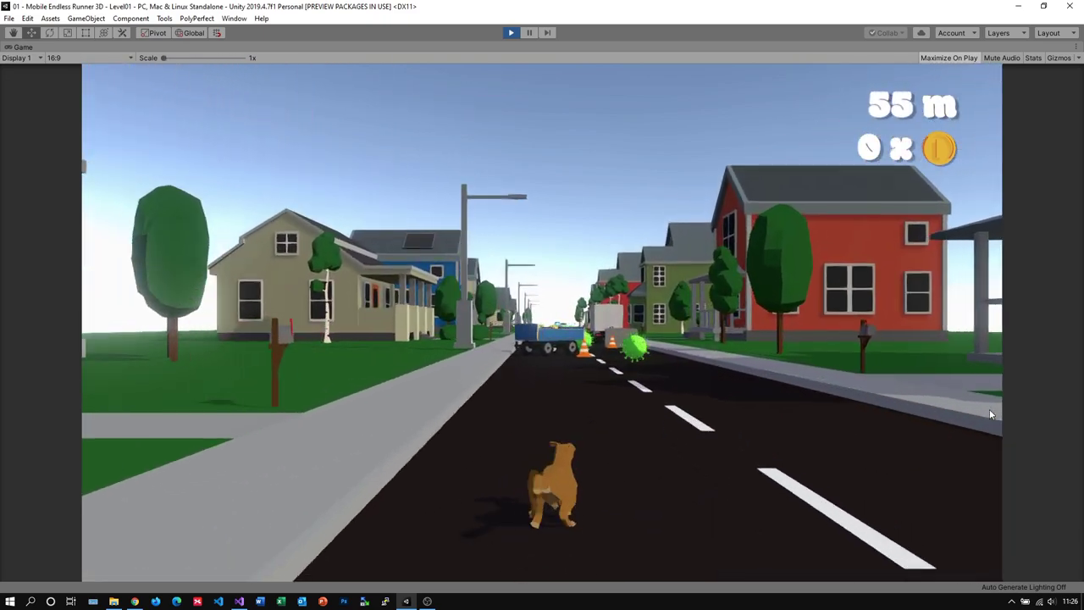
key("Right")
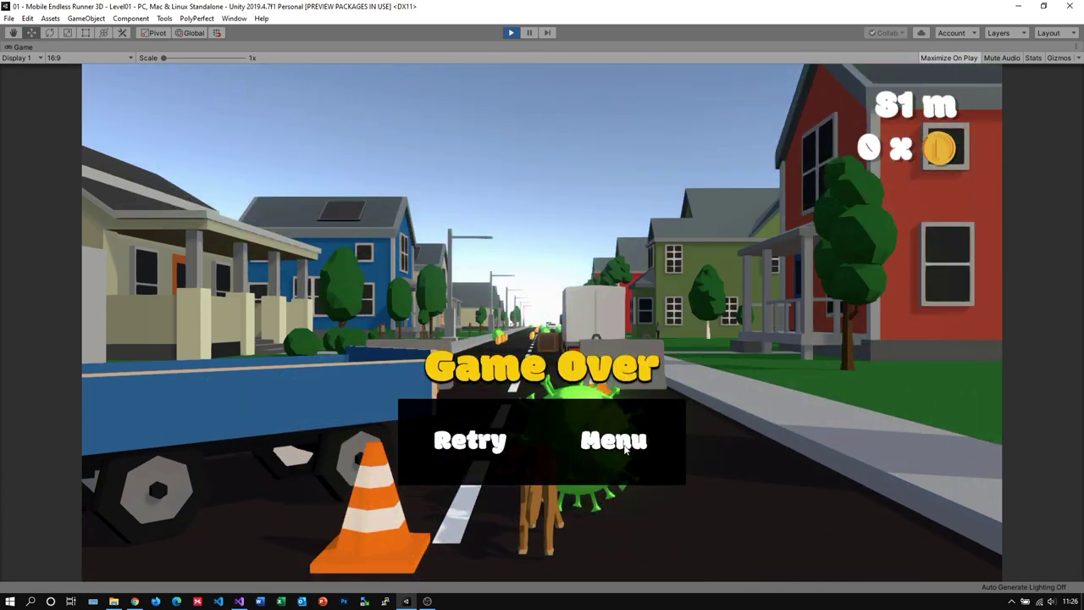
left_click(626, 447)
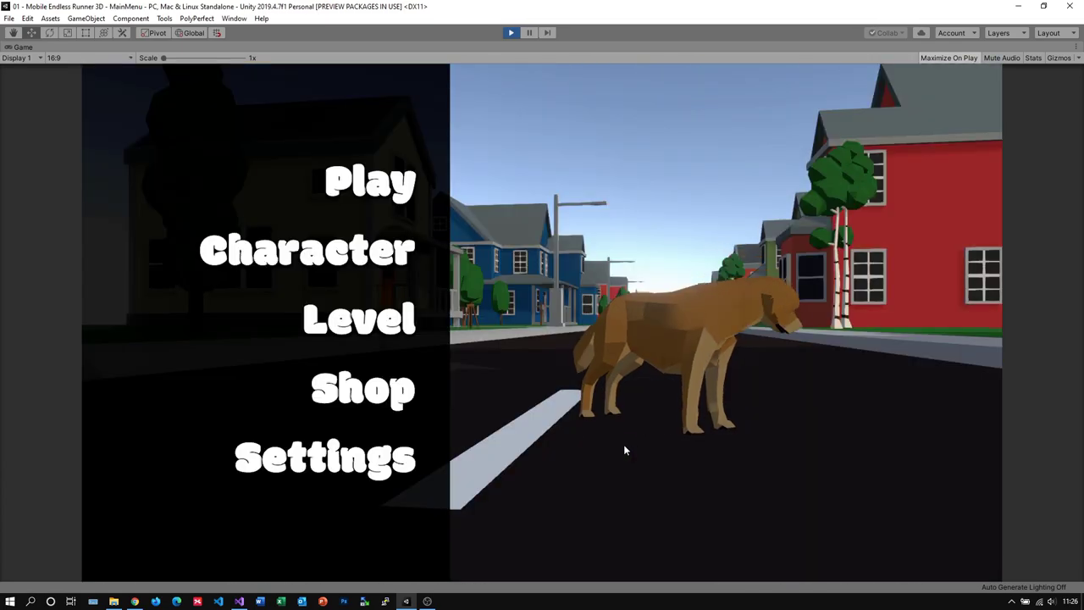